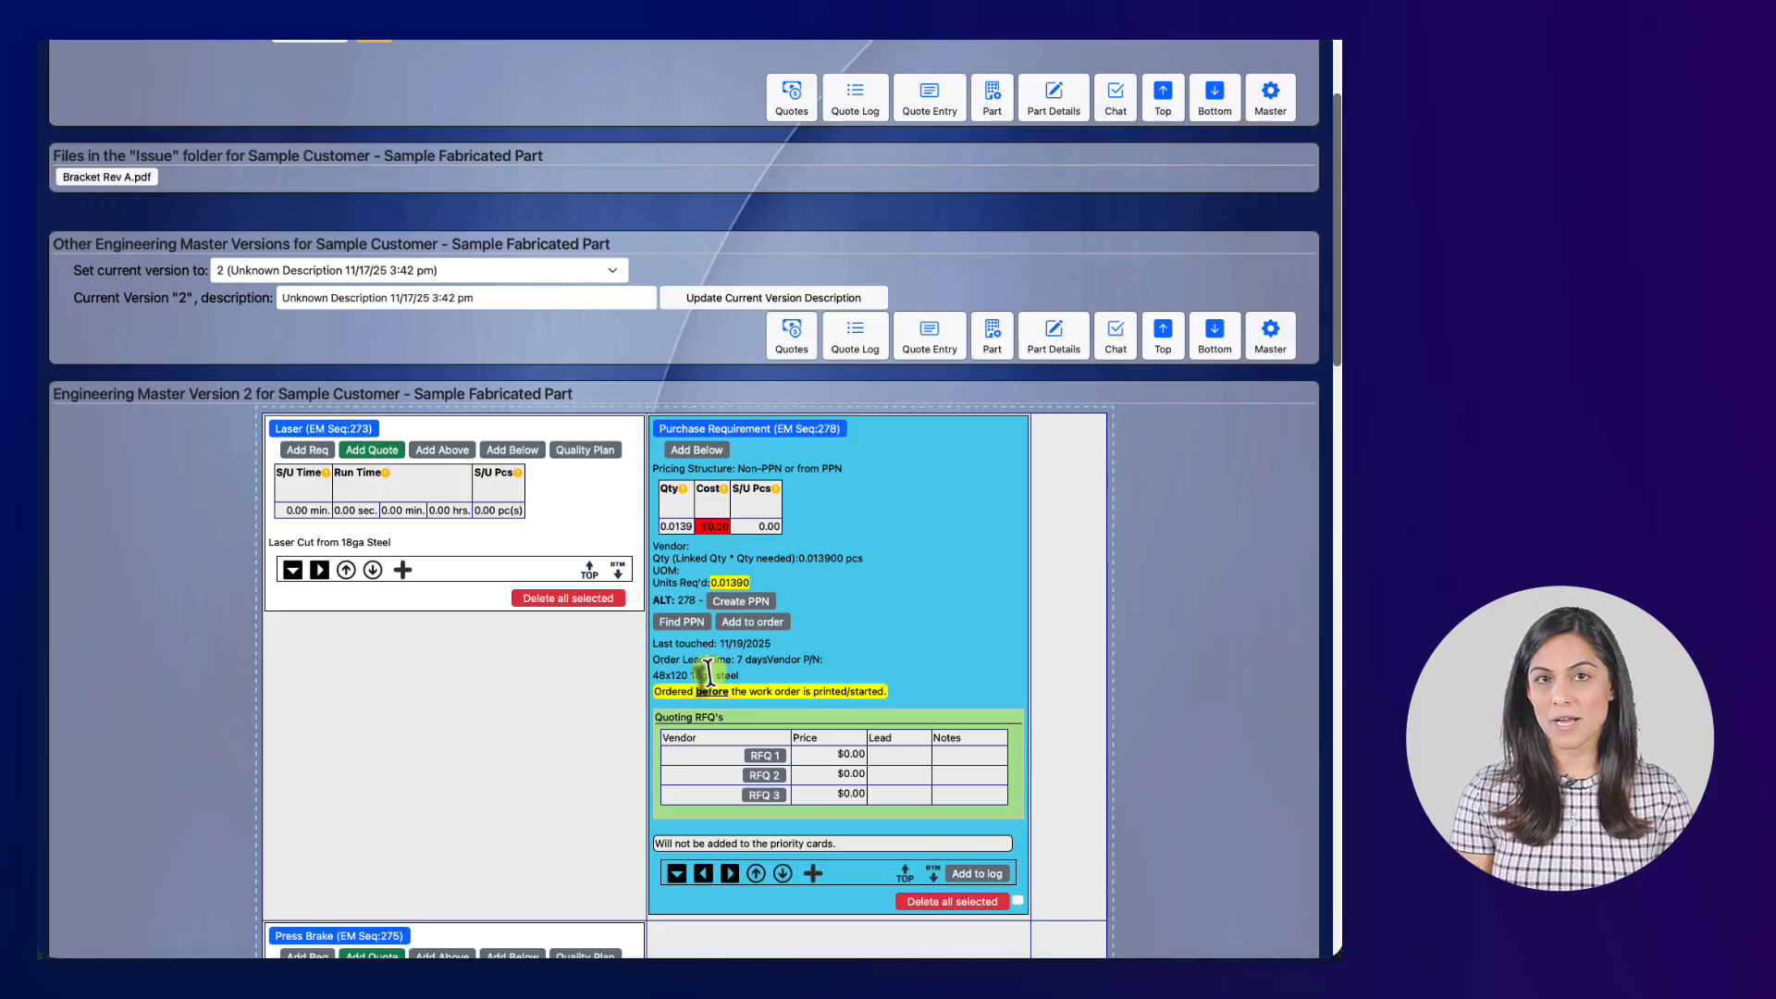
Open the Bracket Rev A.pdf drawing from the Issue folder section.
{"action": "scroll", "coordinate": [934, 573], "scroll_direction": "up", "scroll_amount": 1}
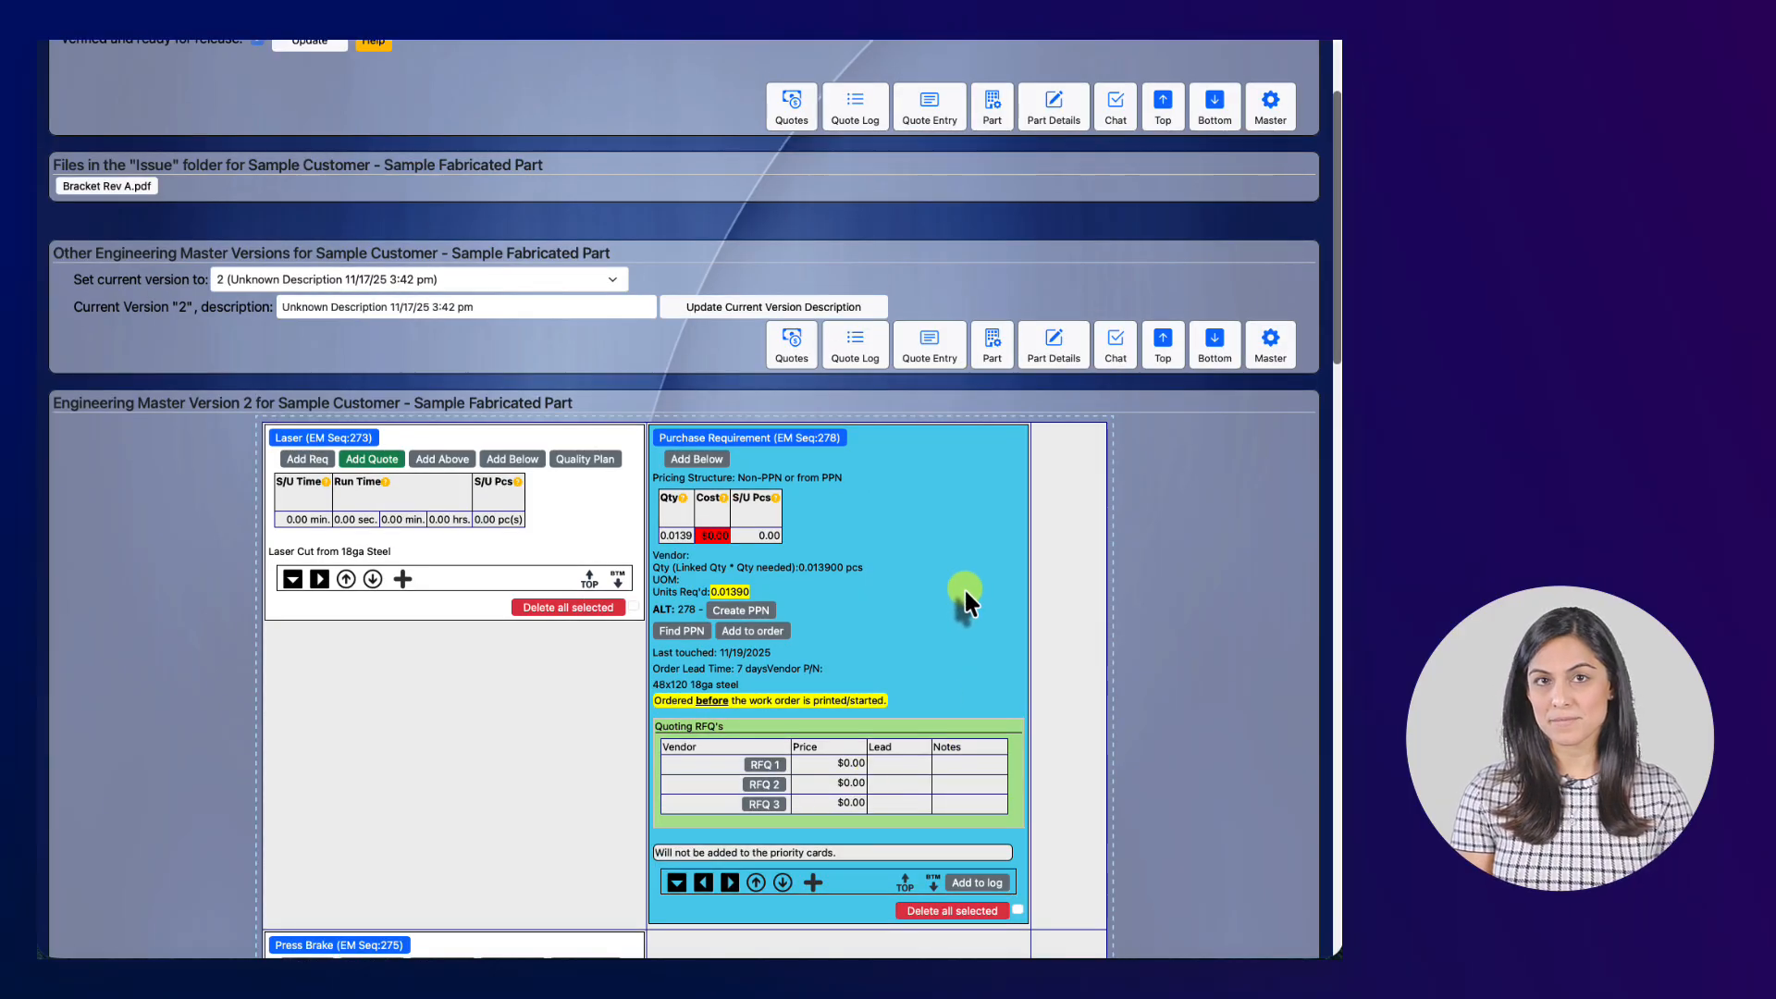
{"action": "scroll", "coordinate": [237, 230], "scroll_direction": "down", "scroll_amount": 1}
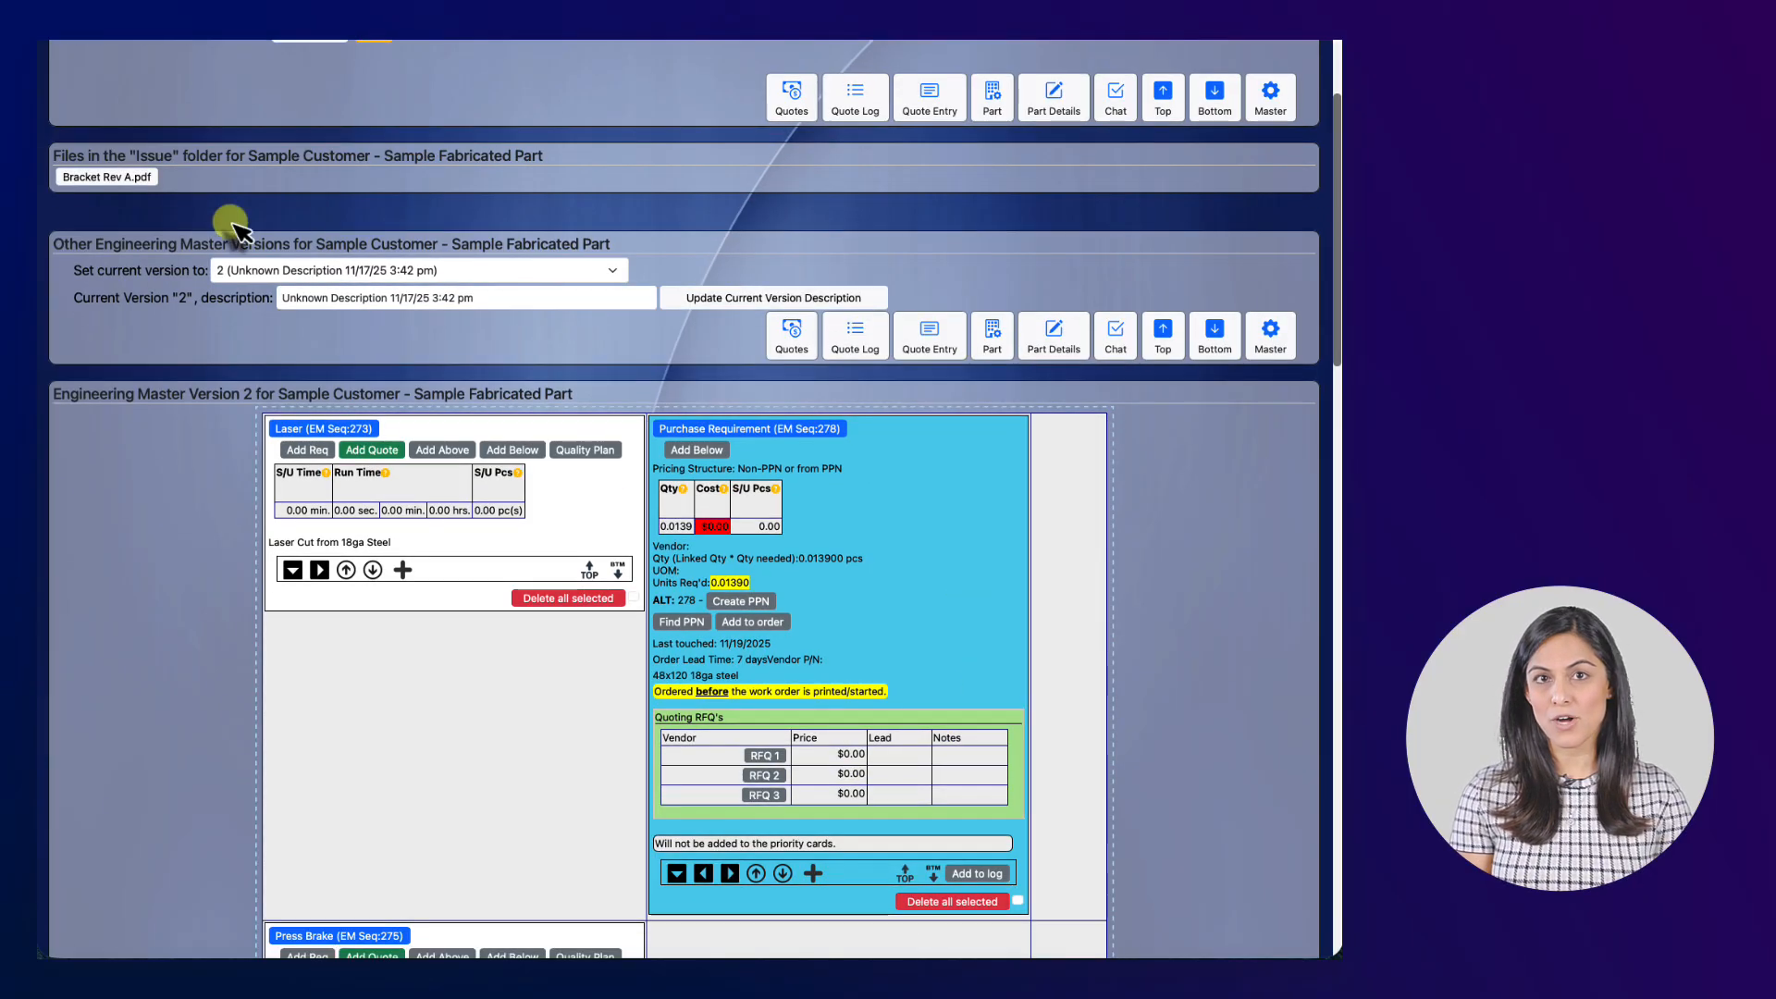
{"action": "left_click", "coordinate": [156, 176]}
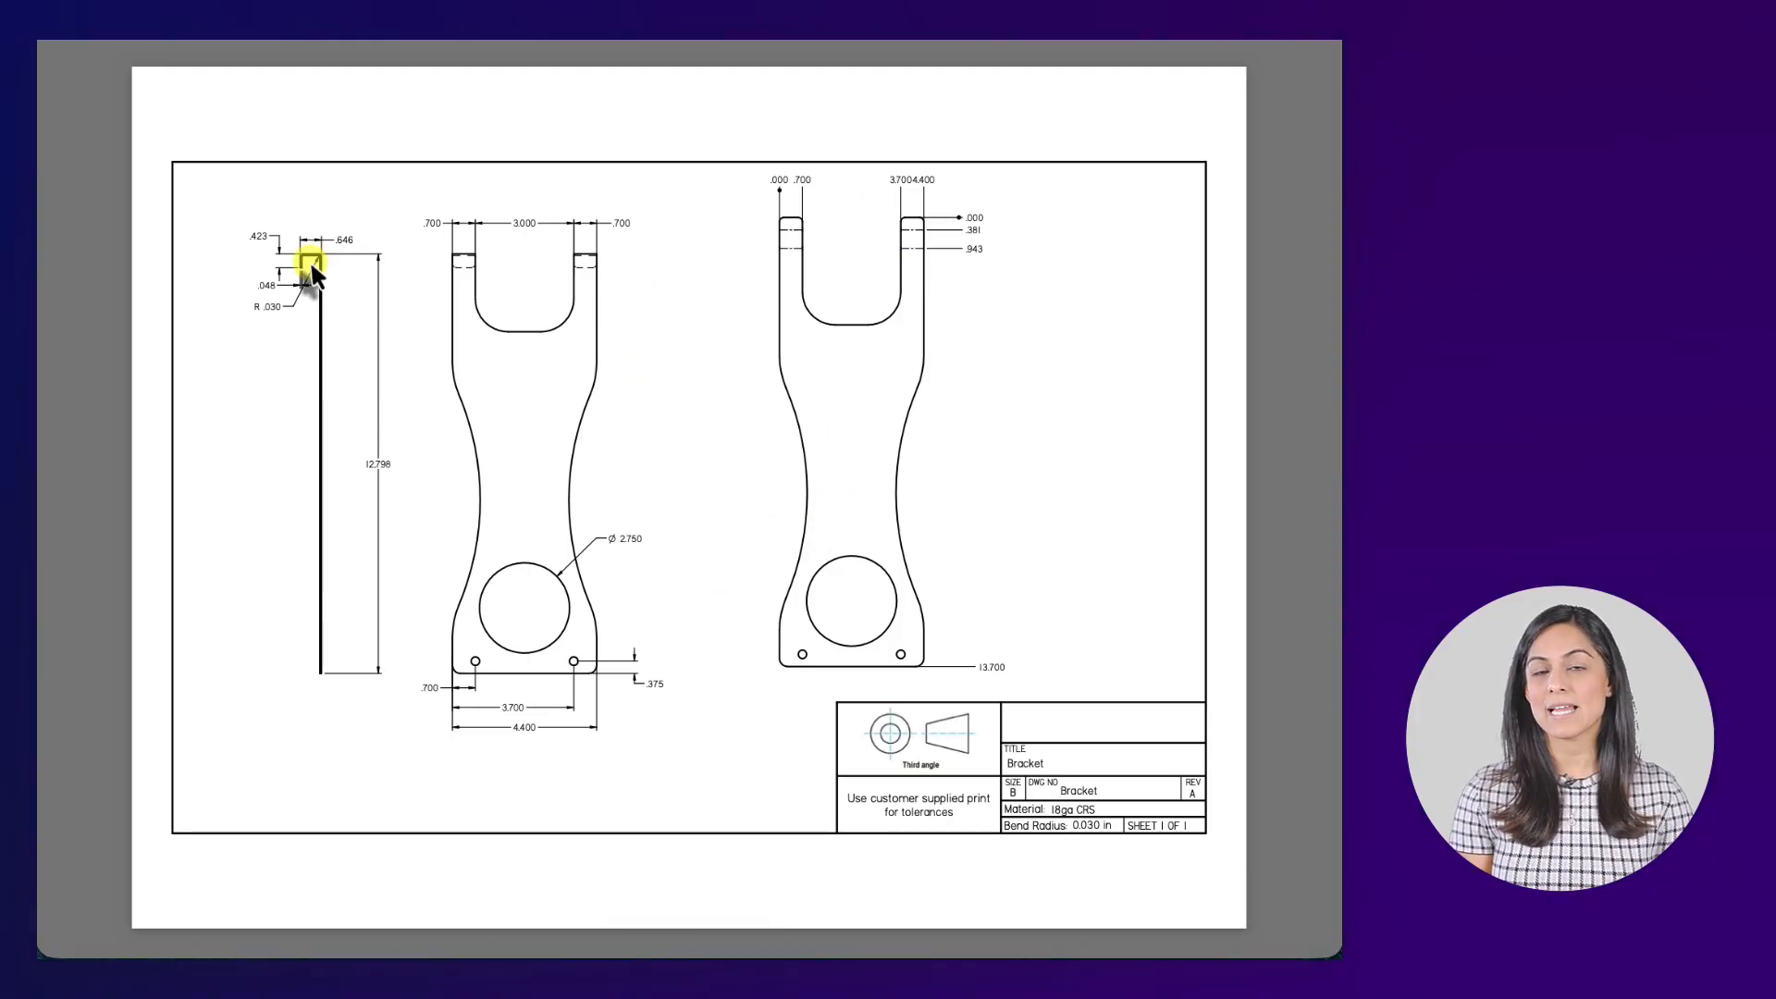
Close the bracket drawing and return to Engineering Master Version 2.
{"action": "key", "text": "super+w"}
{"action": "scroll", "coordinate": [419, 353], "scroll_direction": "up", "scroll_amount": 1}
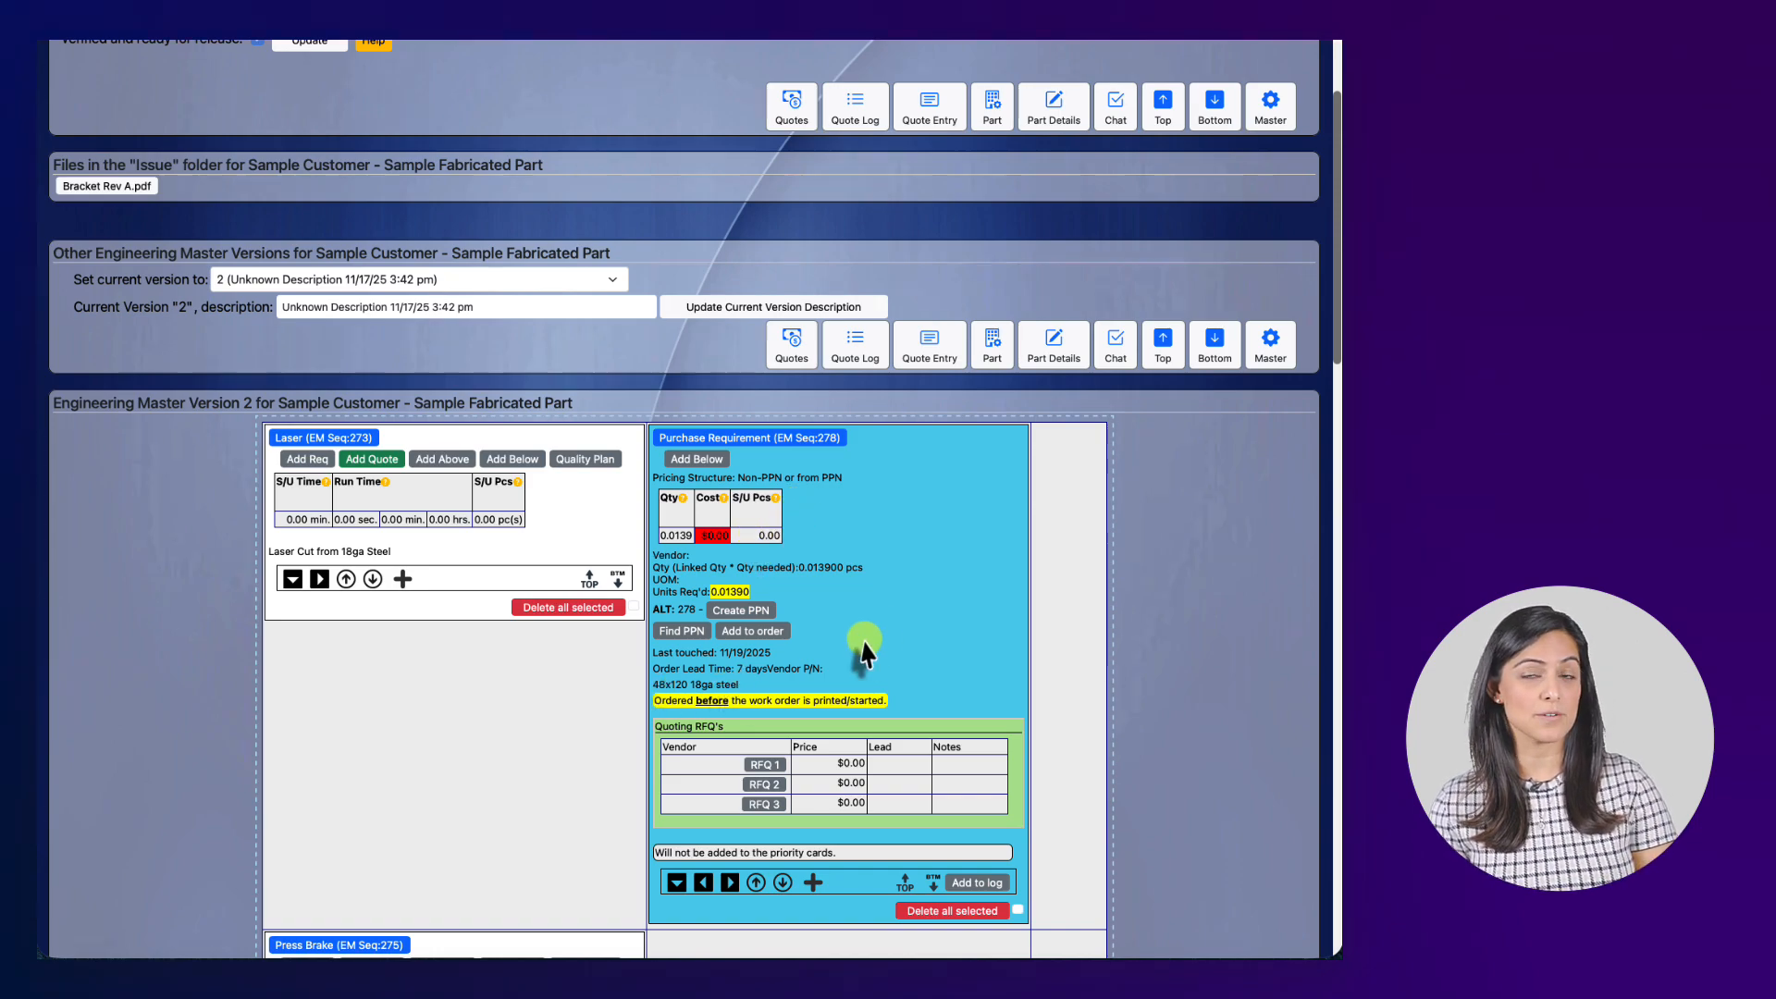
{"action": "scroll", "coordinate": [869, 631], "scroll_direction": "down", "scroll_amount": 1}
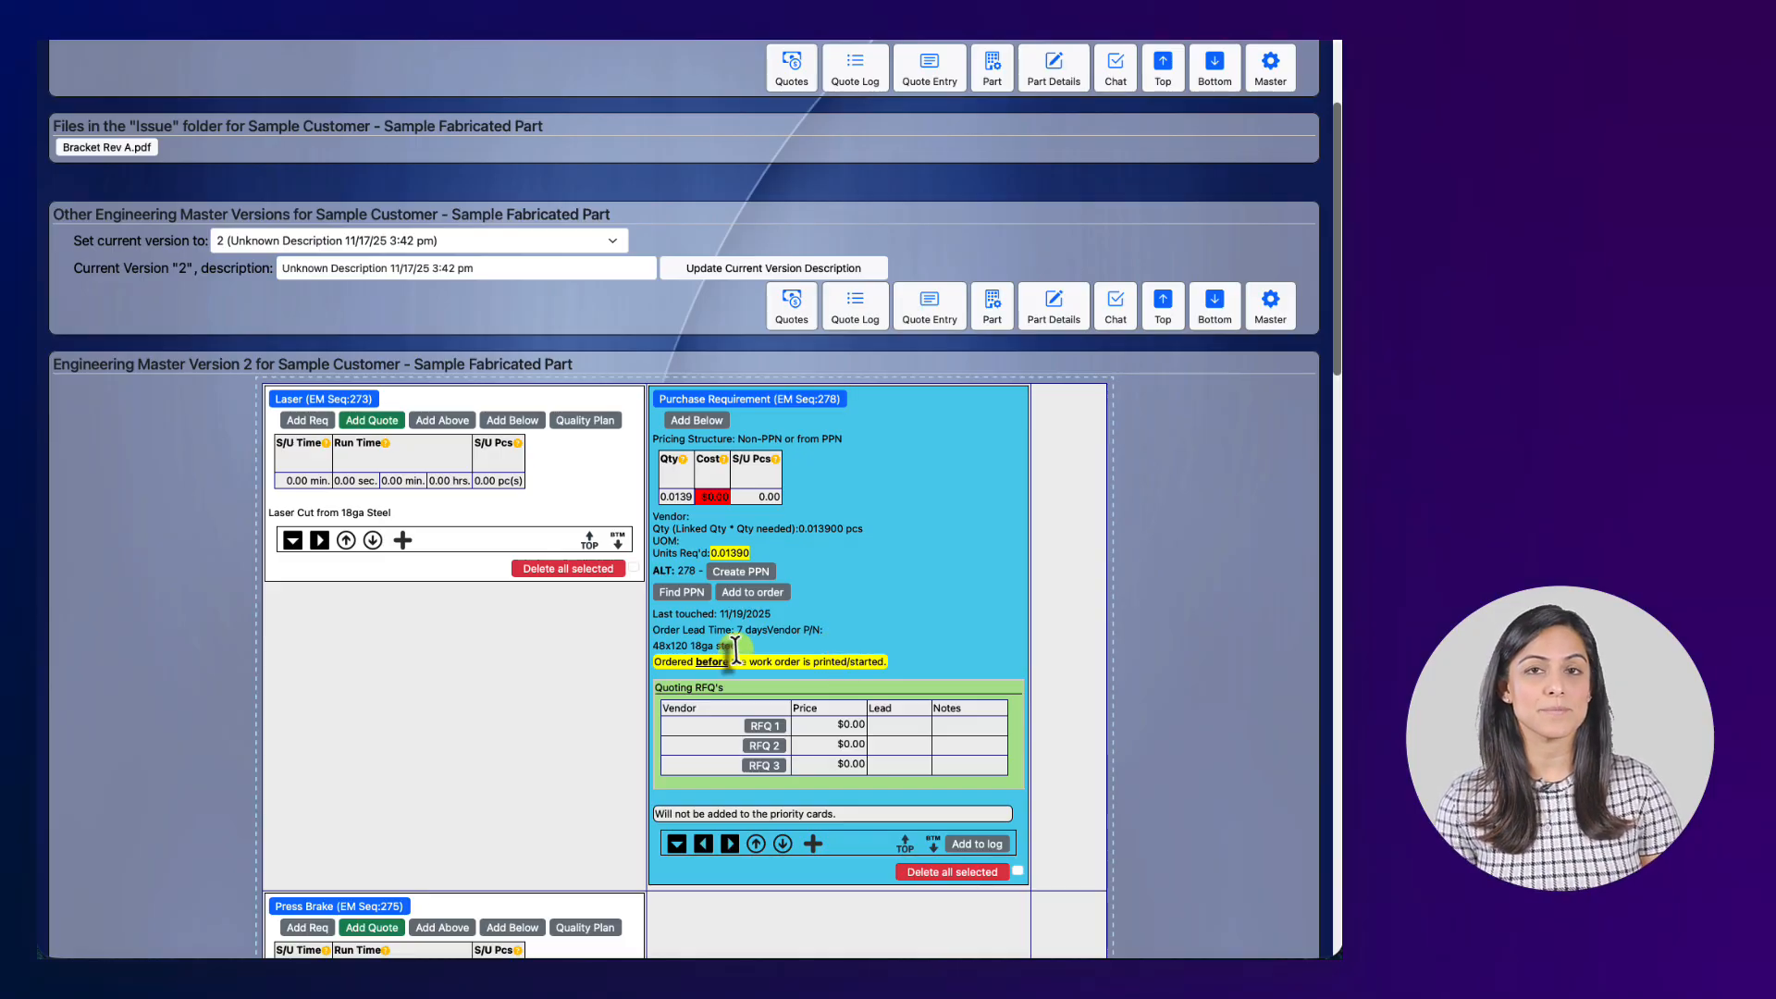
Create a new bracket PPN, leave Vendor blank after checking the list, and go to Edit Vendors.
{"action": "left_click", "coordinate": [739, 571]}
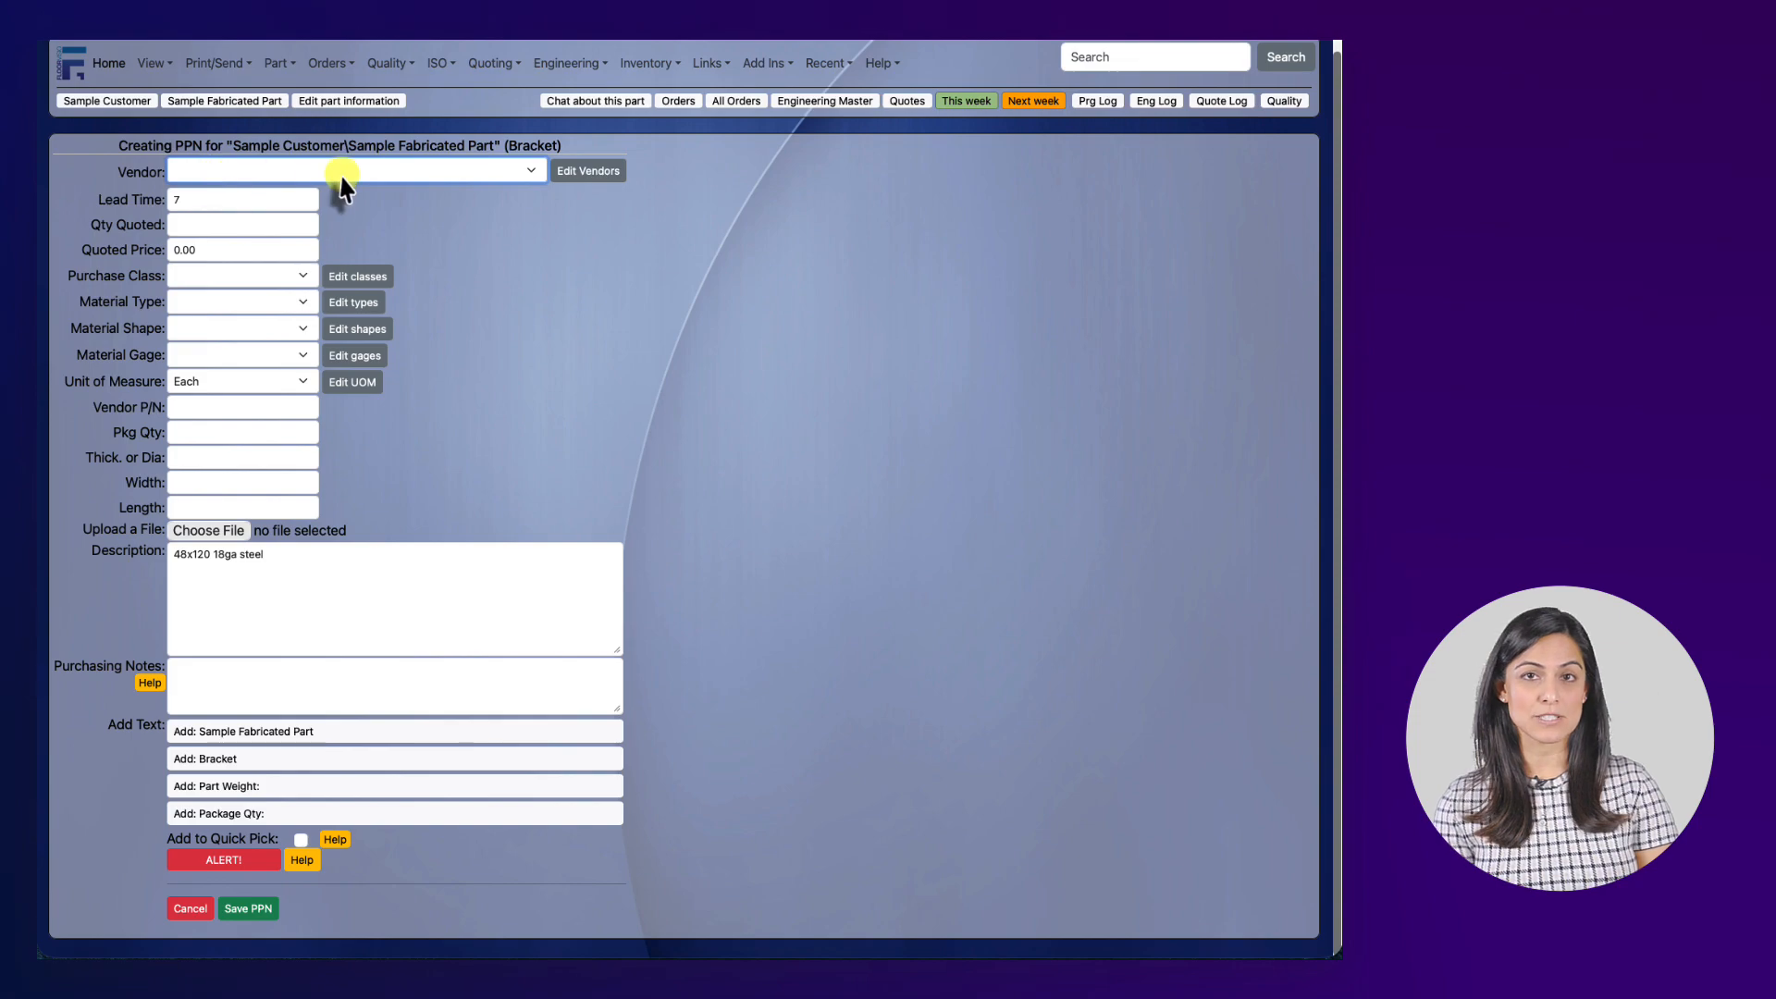
{"action": "left_click", "coordinate": [530, 169]}
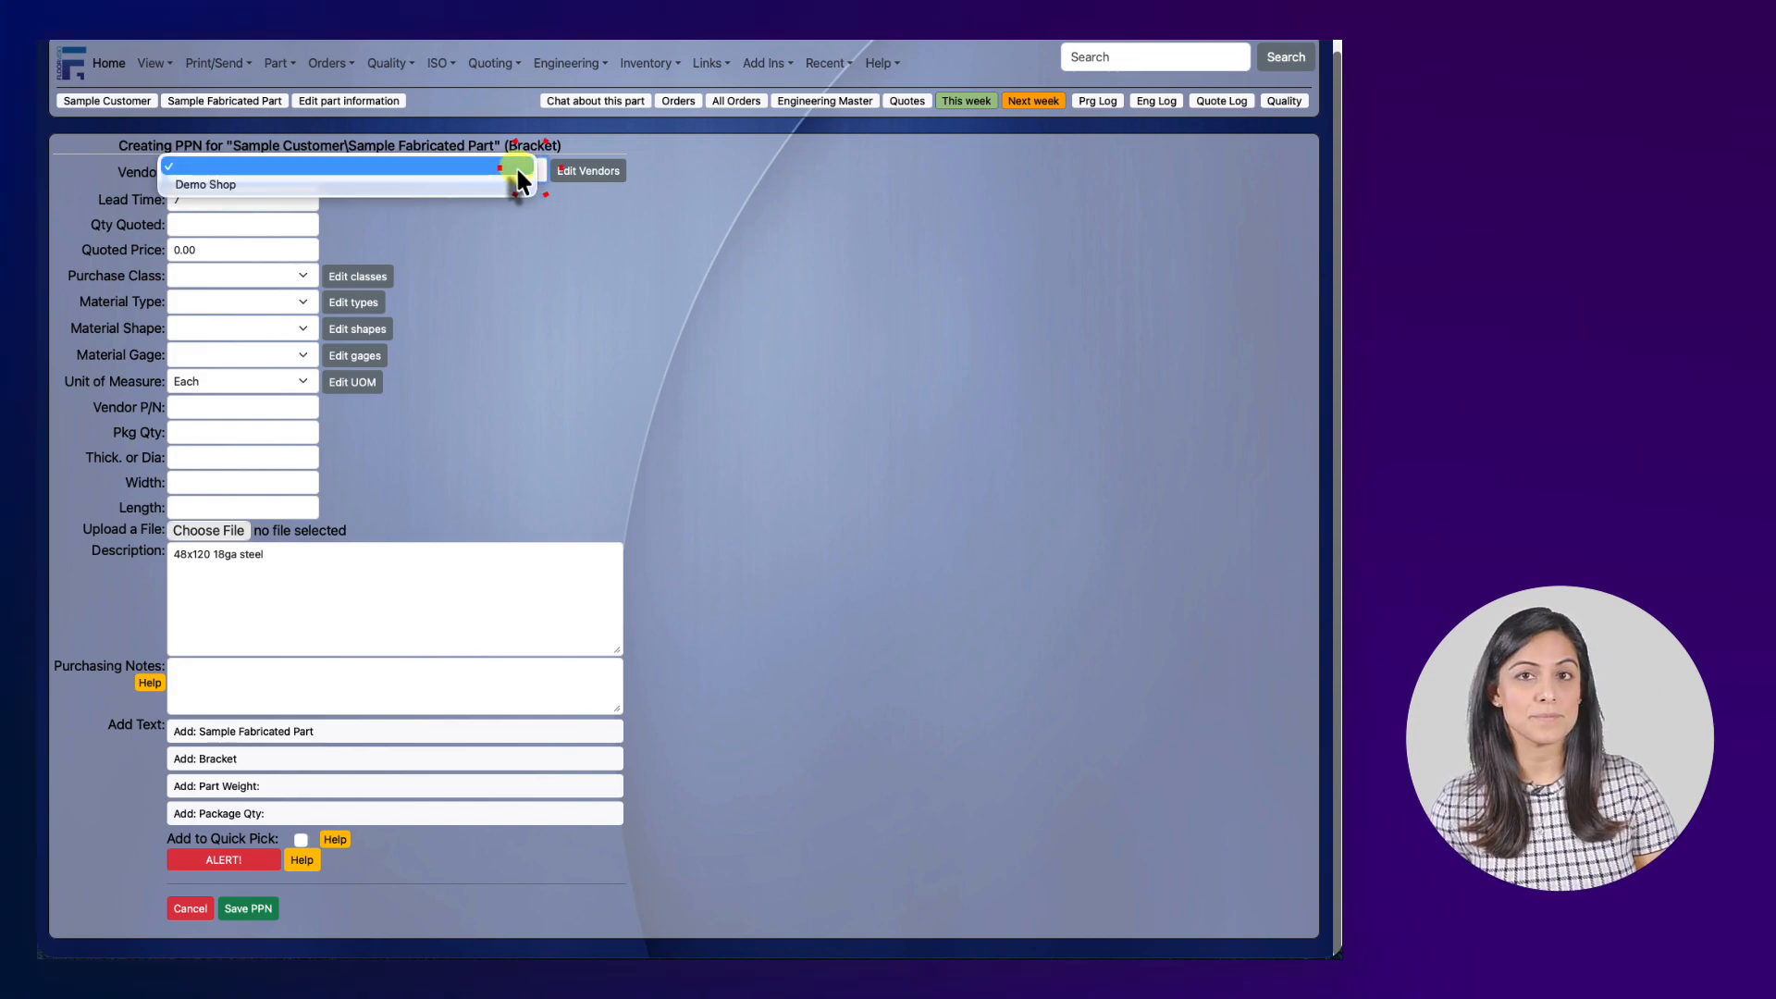
{"action": "left_click", "coordinate": [446, 181]}
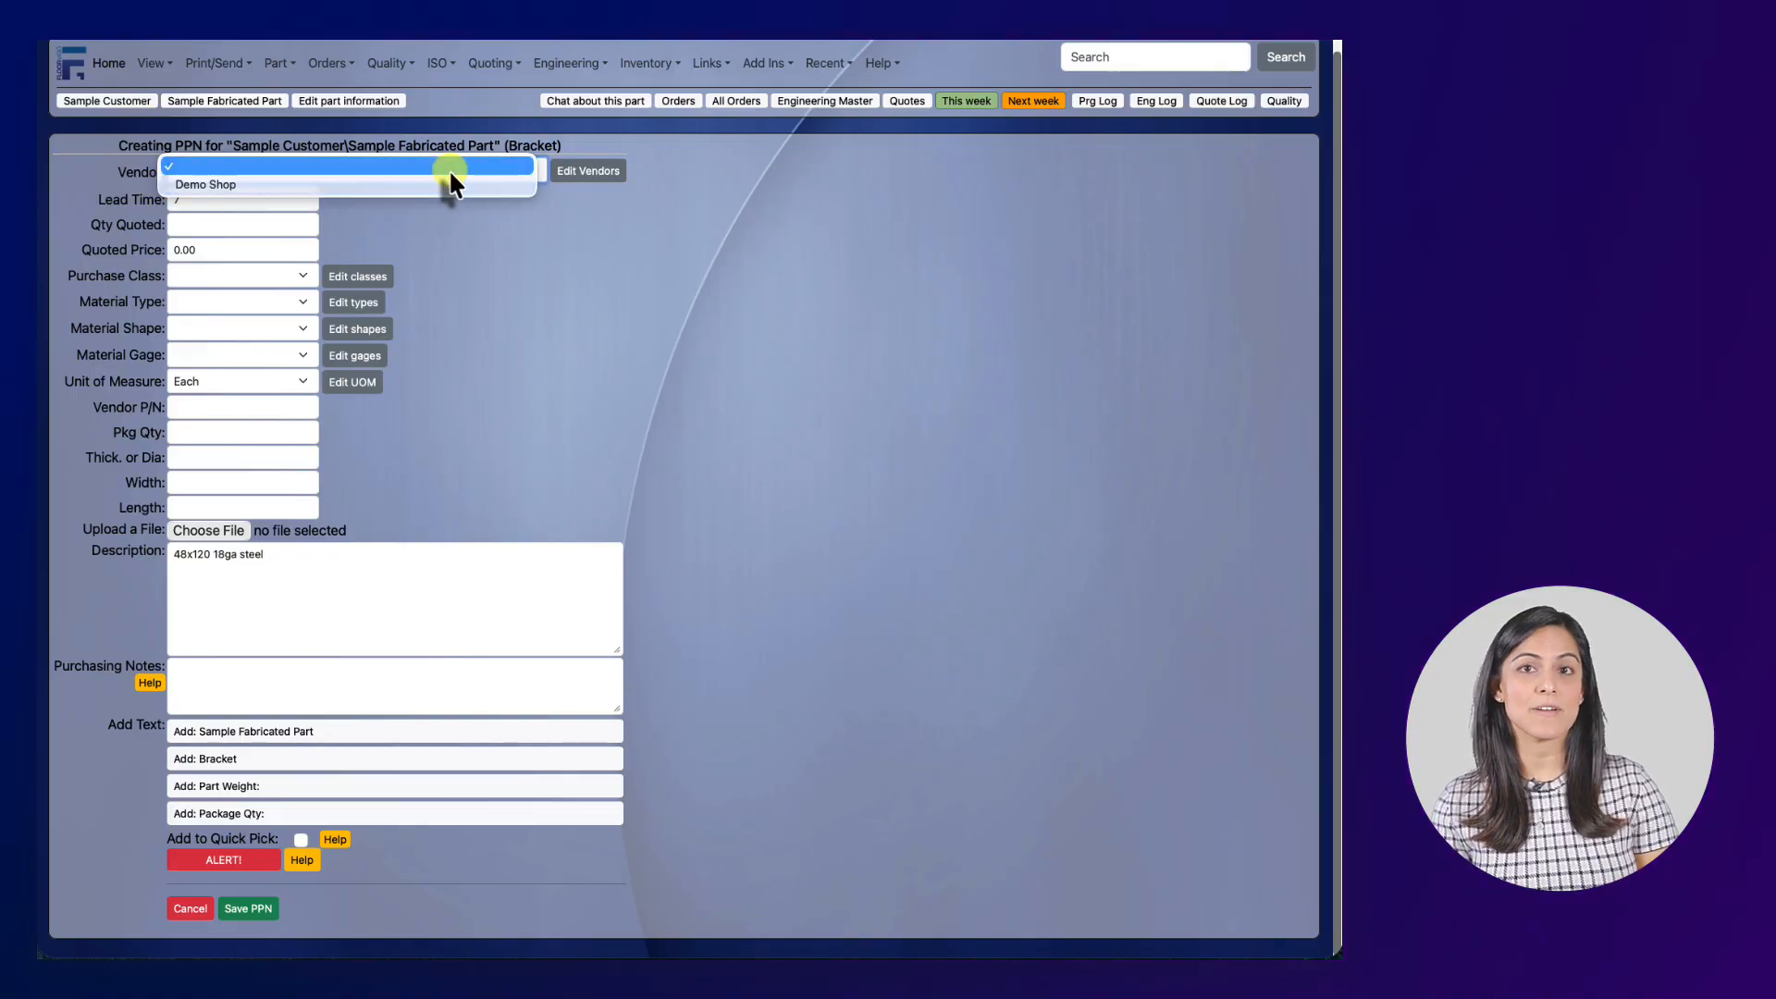
{"action": "left_click", "coordinate": [448, 170]}
{"action": "left_click", "coordinate": [452, 181]}
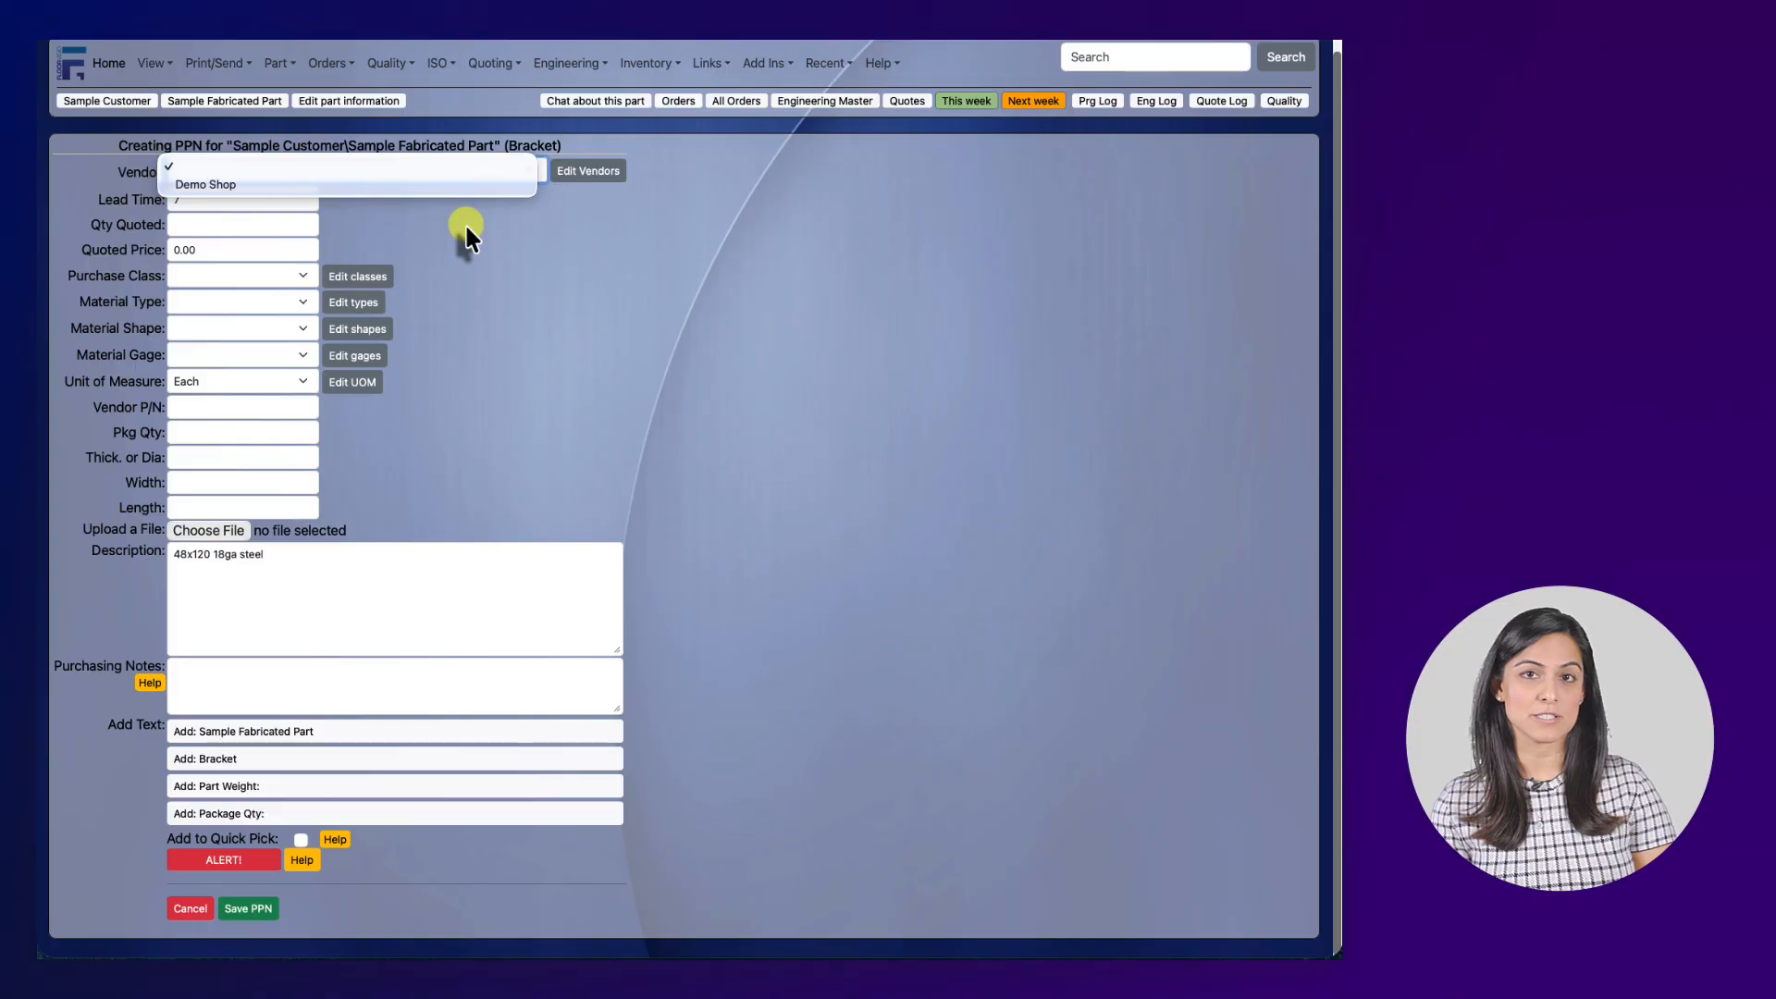
{"action": "left_click", "coordinate": [581, 172]}
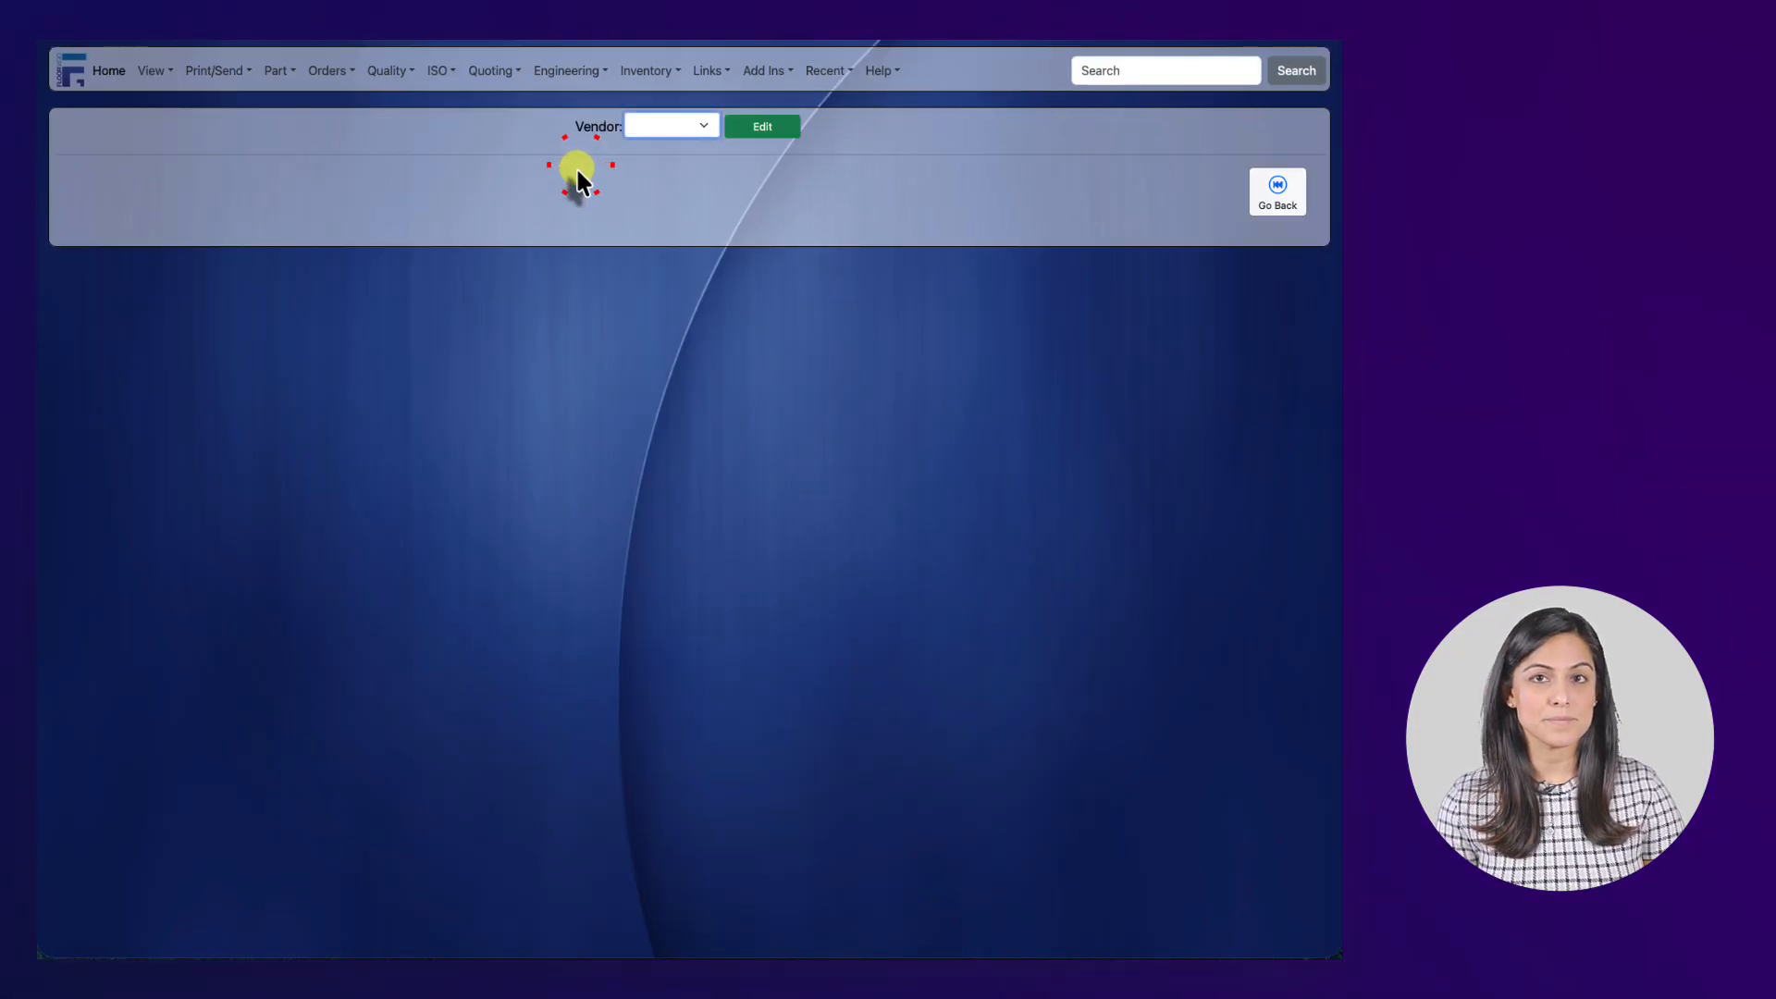
Choose Add New in the vendor dropdown to bring up the new-vendor form.
{"action": "left_click", "coordinate": [676, 127]}
{"action": "left_click", "coordinate": [670, 137]}
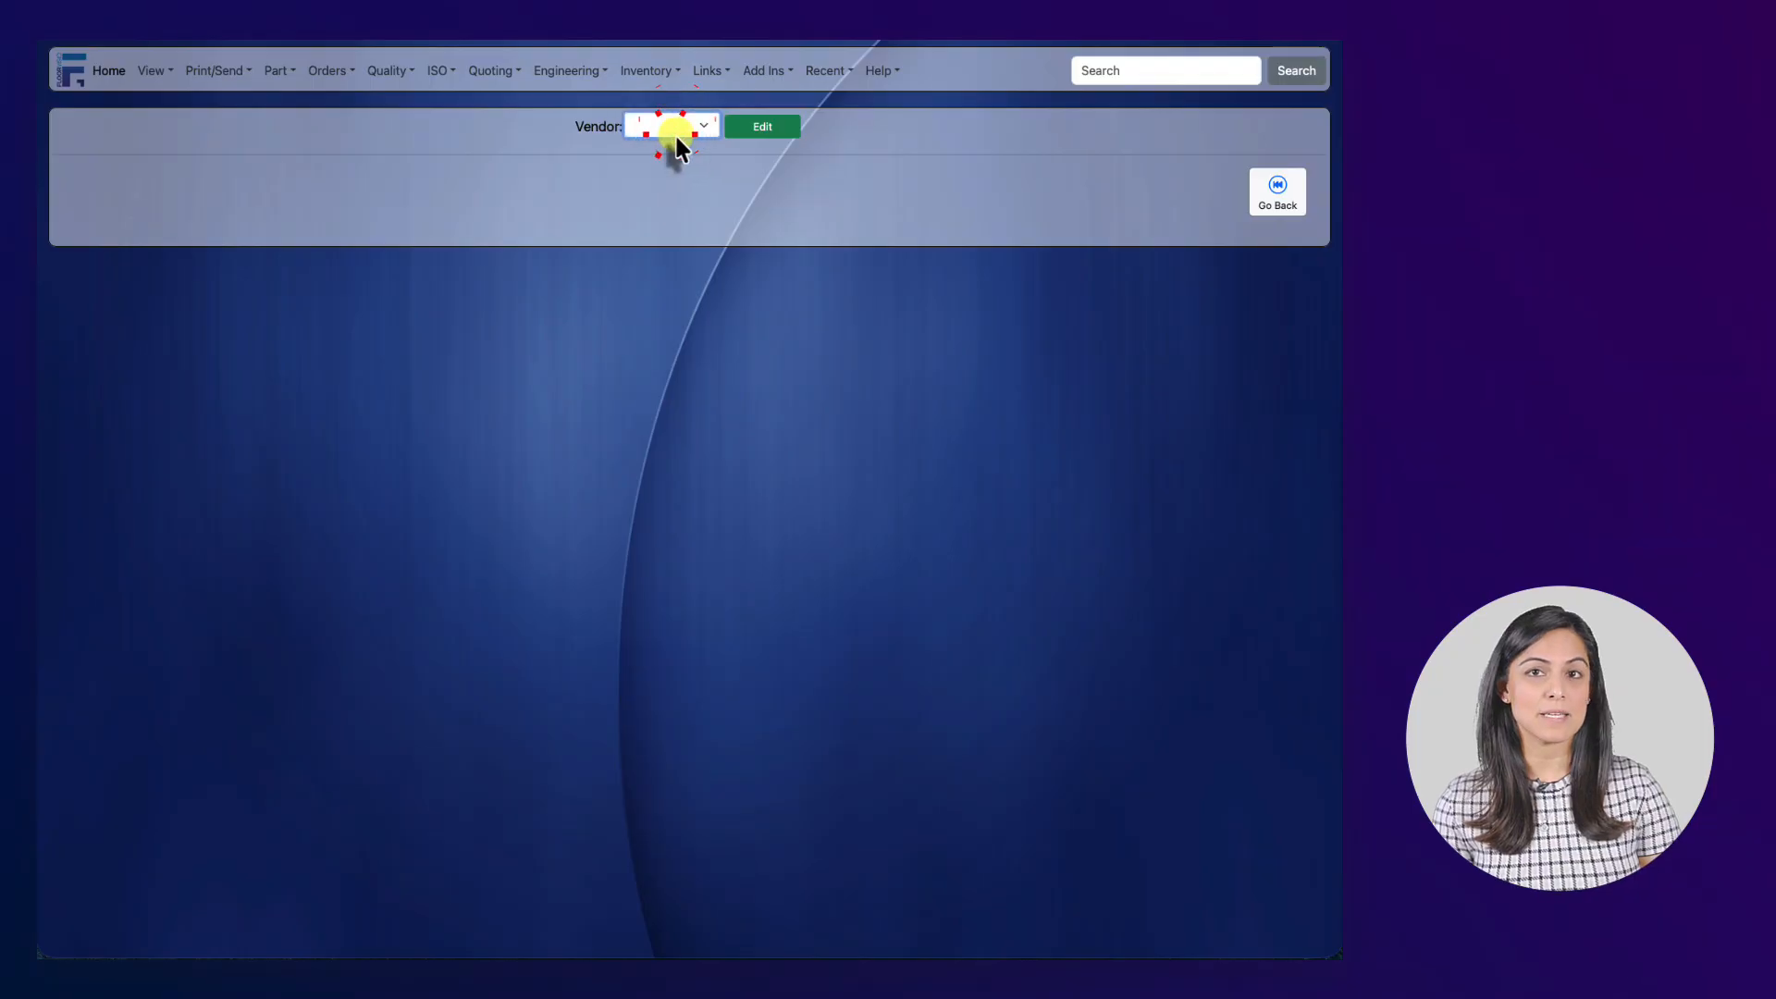
{"action": "left_click", "coordinate": [753, 128]}
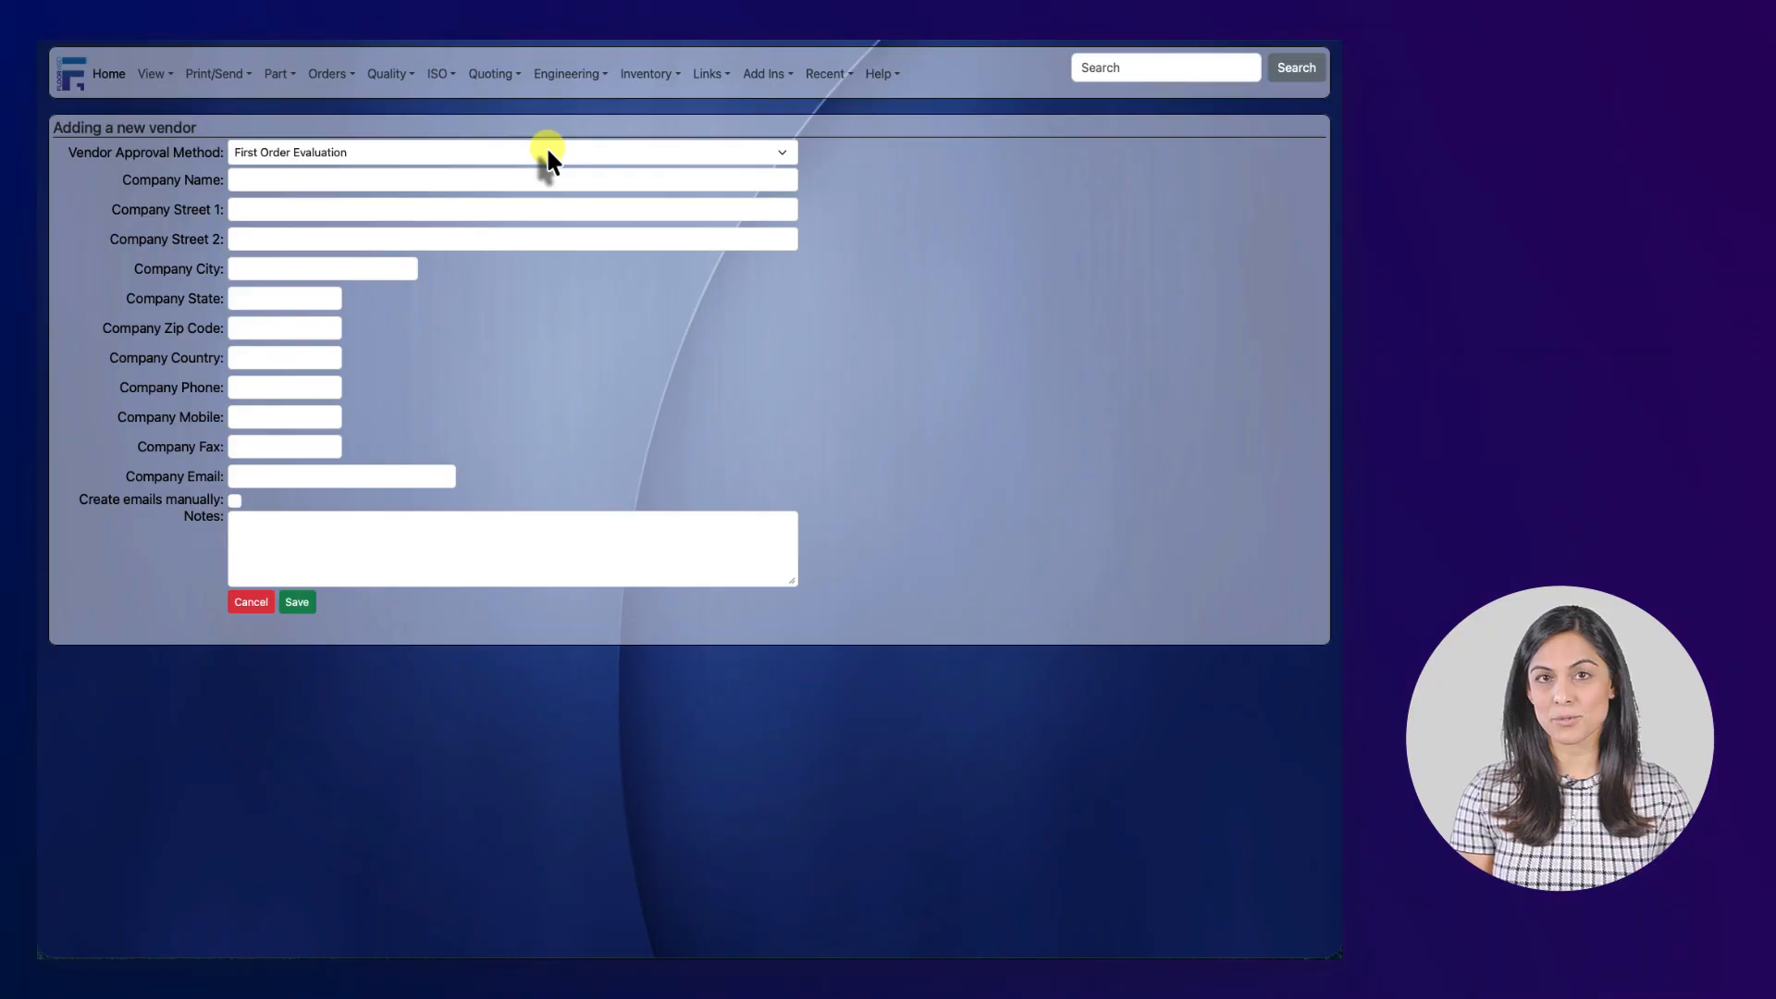
Keep First Order Evaluation and enter Sample Vendor with its street, city, state, zip and country.
{"action": "left_click", "coordinate": [547, 153]}
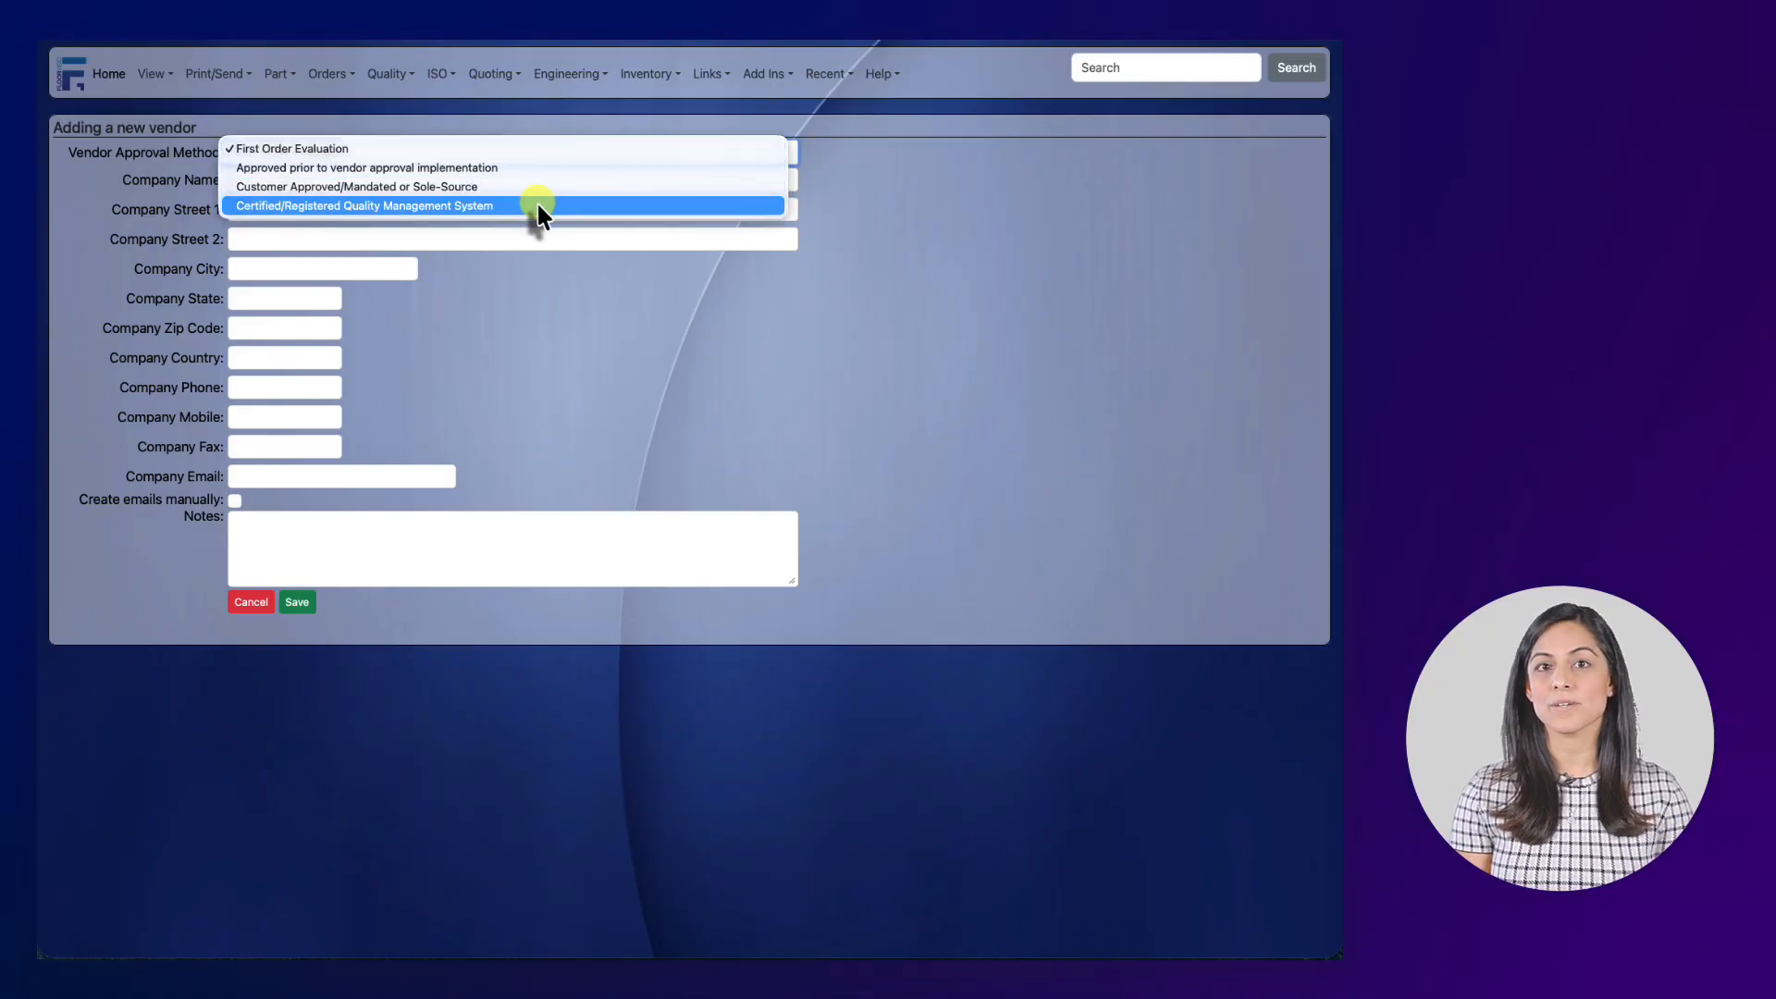
{"action": "left_click", "coordinate": [537, 152]}
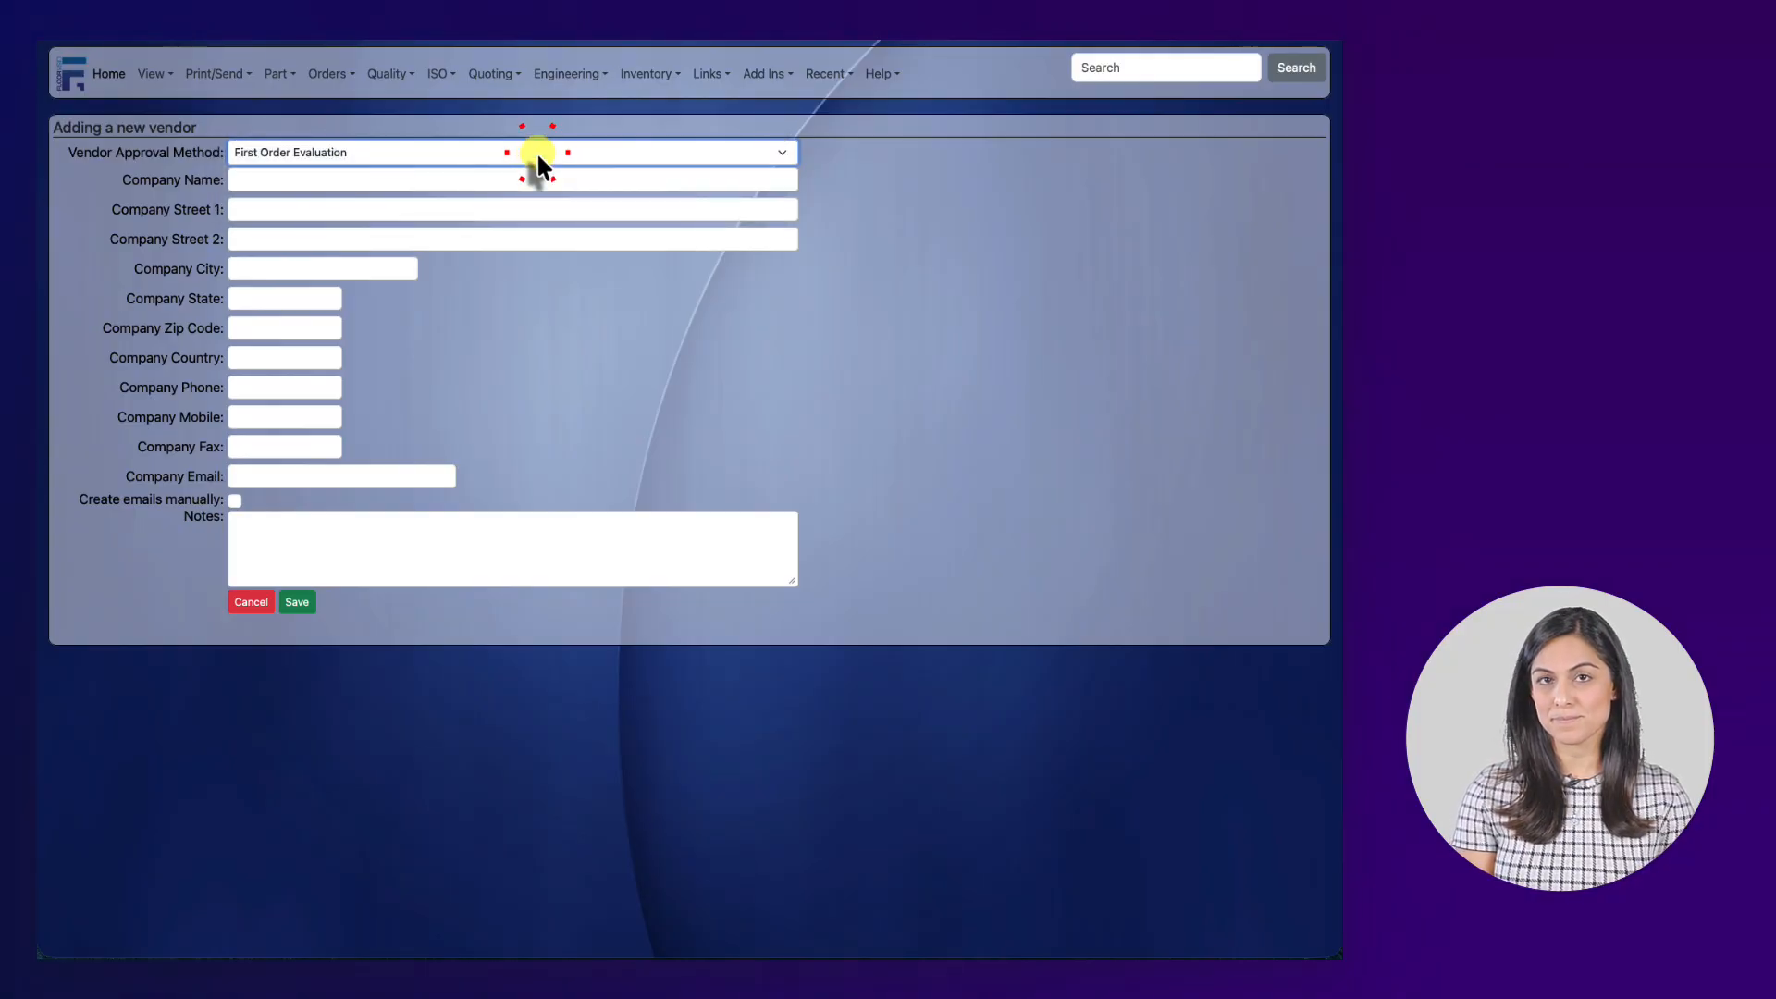
{"action": "left_click", "coordinate": [480, 181]}
{"action": "type", "text": "Sample"}
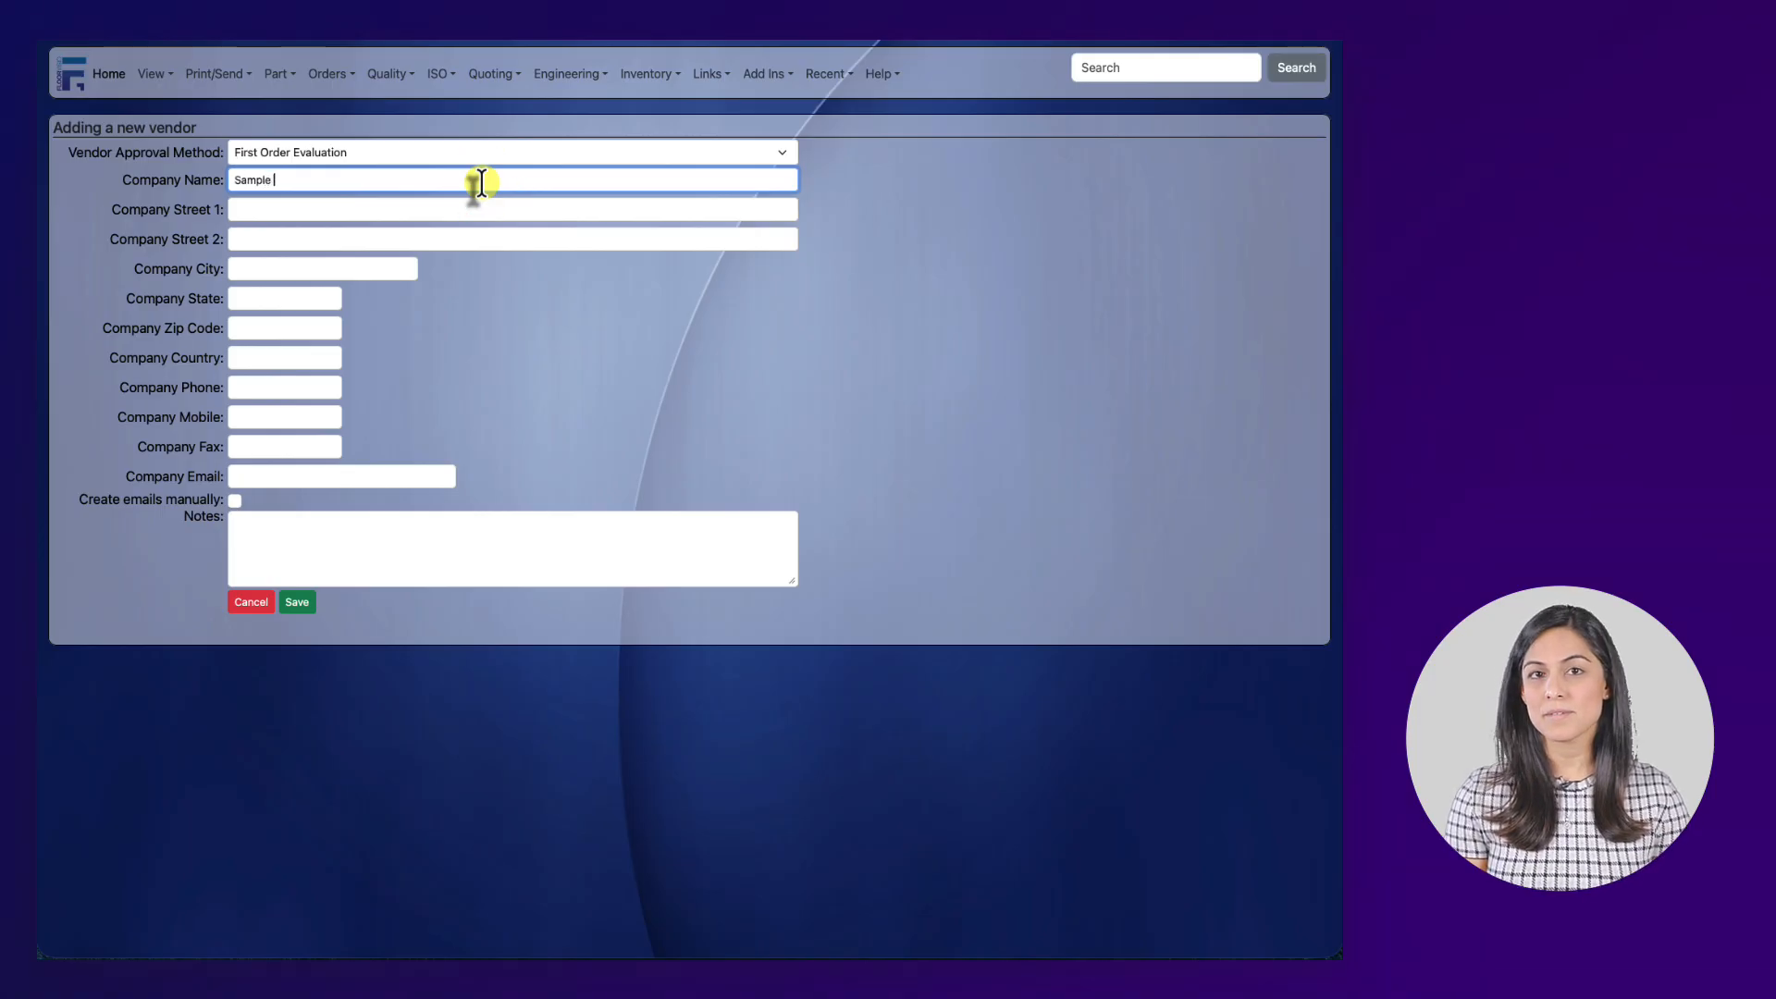
{"action": "type", "text": " Vendor"}
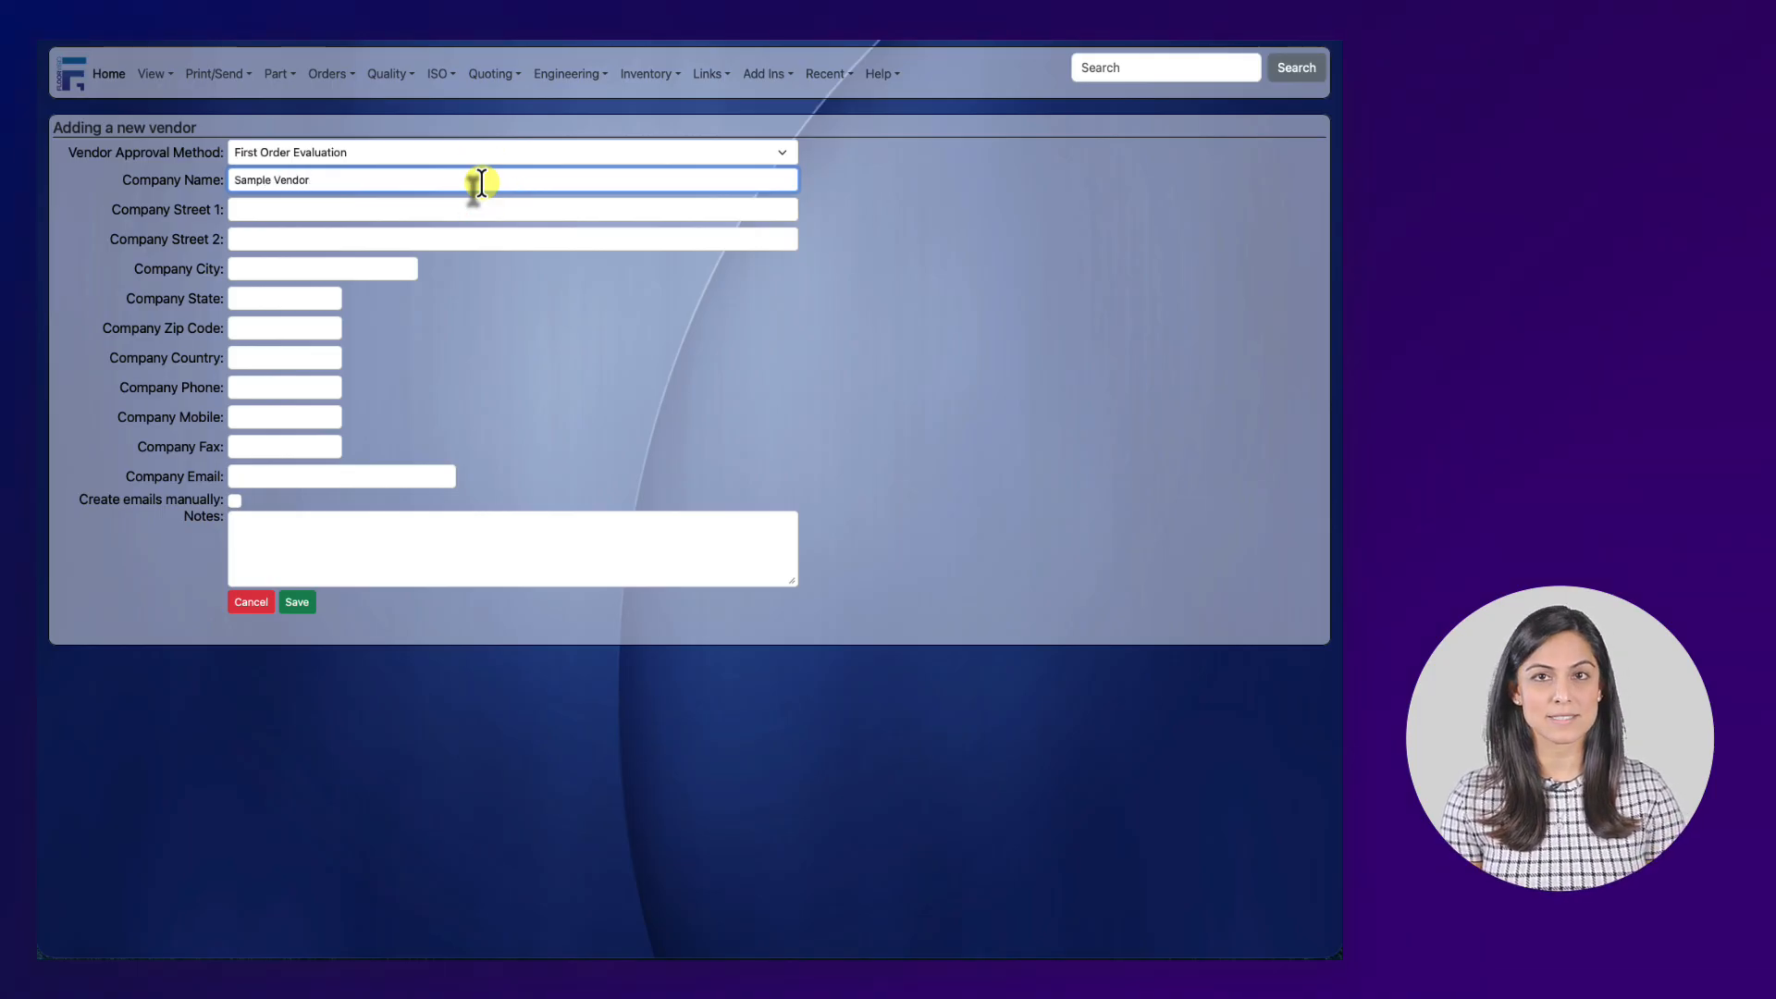
{"action": "key", "text": "Tab"}
{"action": "type", "text": "123 Sa"}
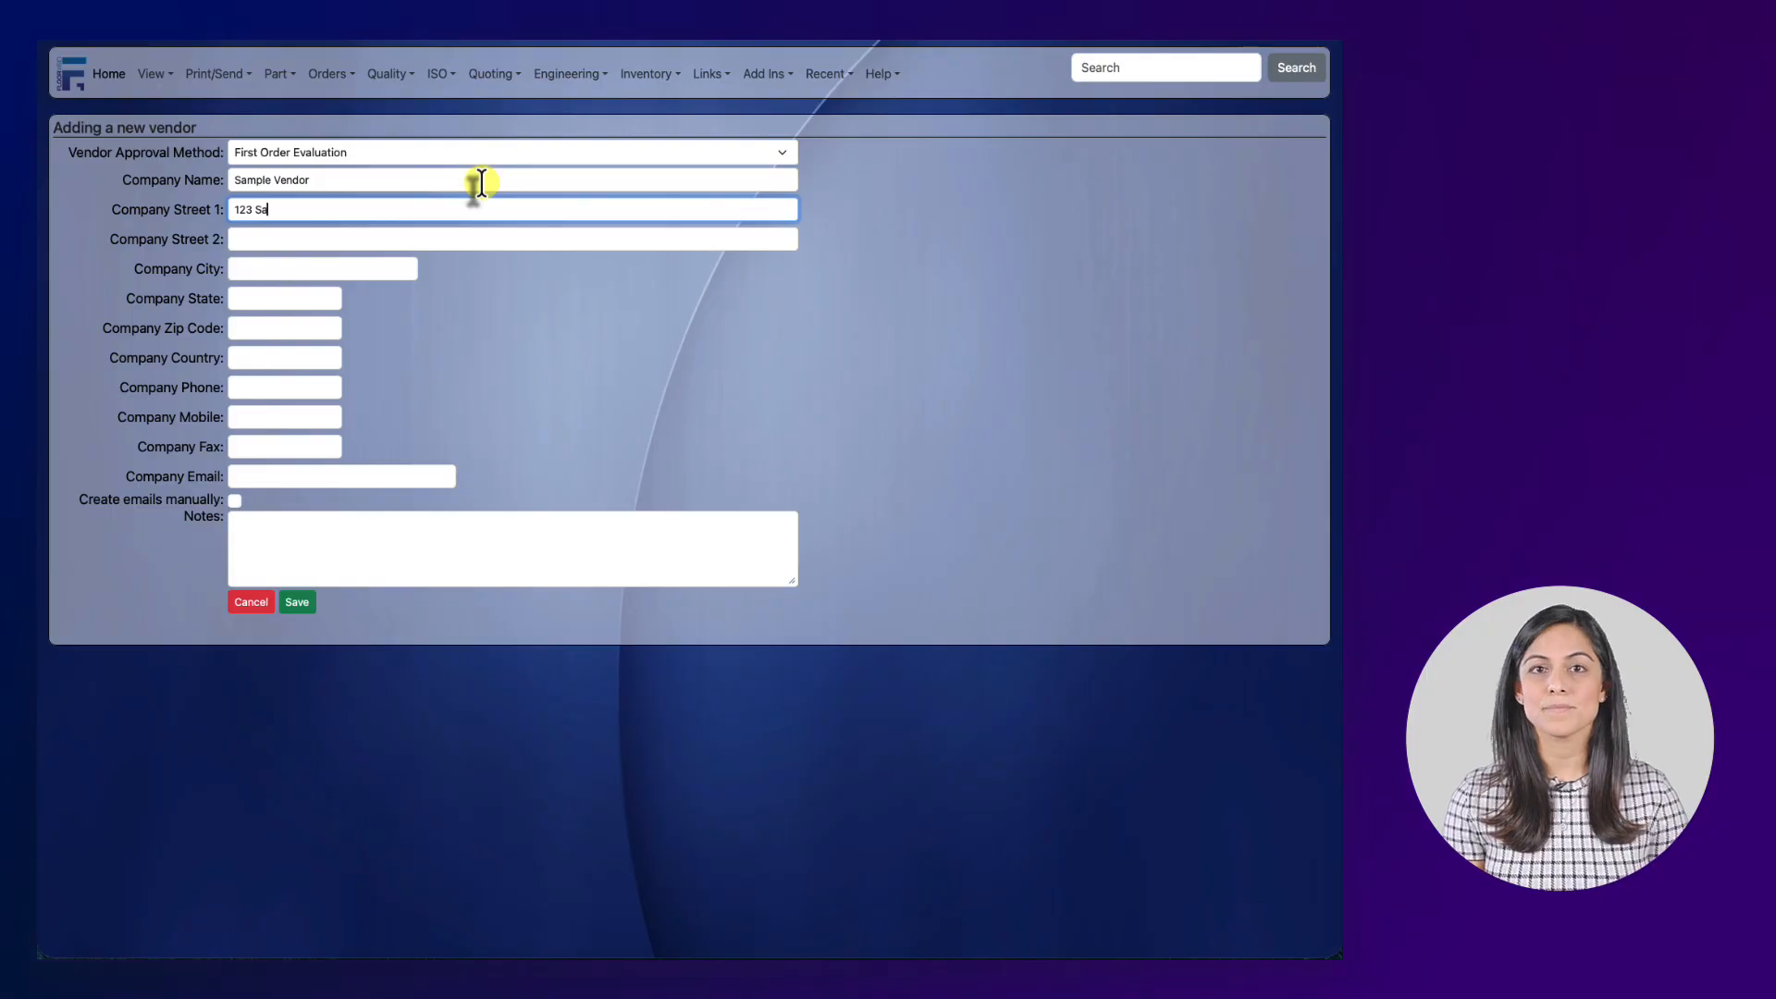
{"action": "type", "text": "mple Street"}
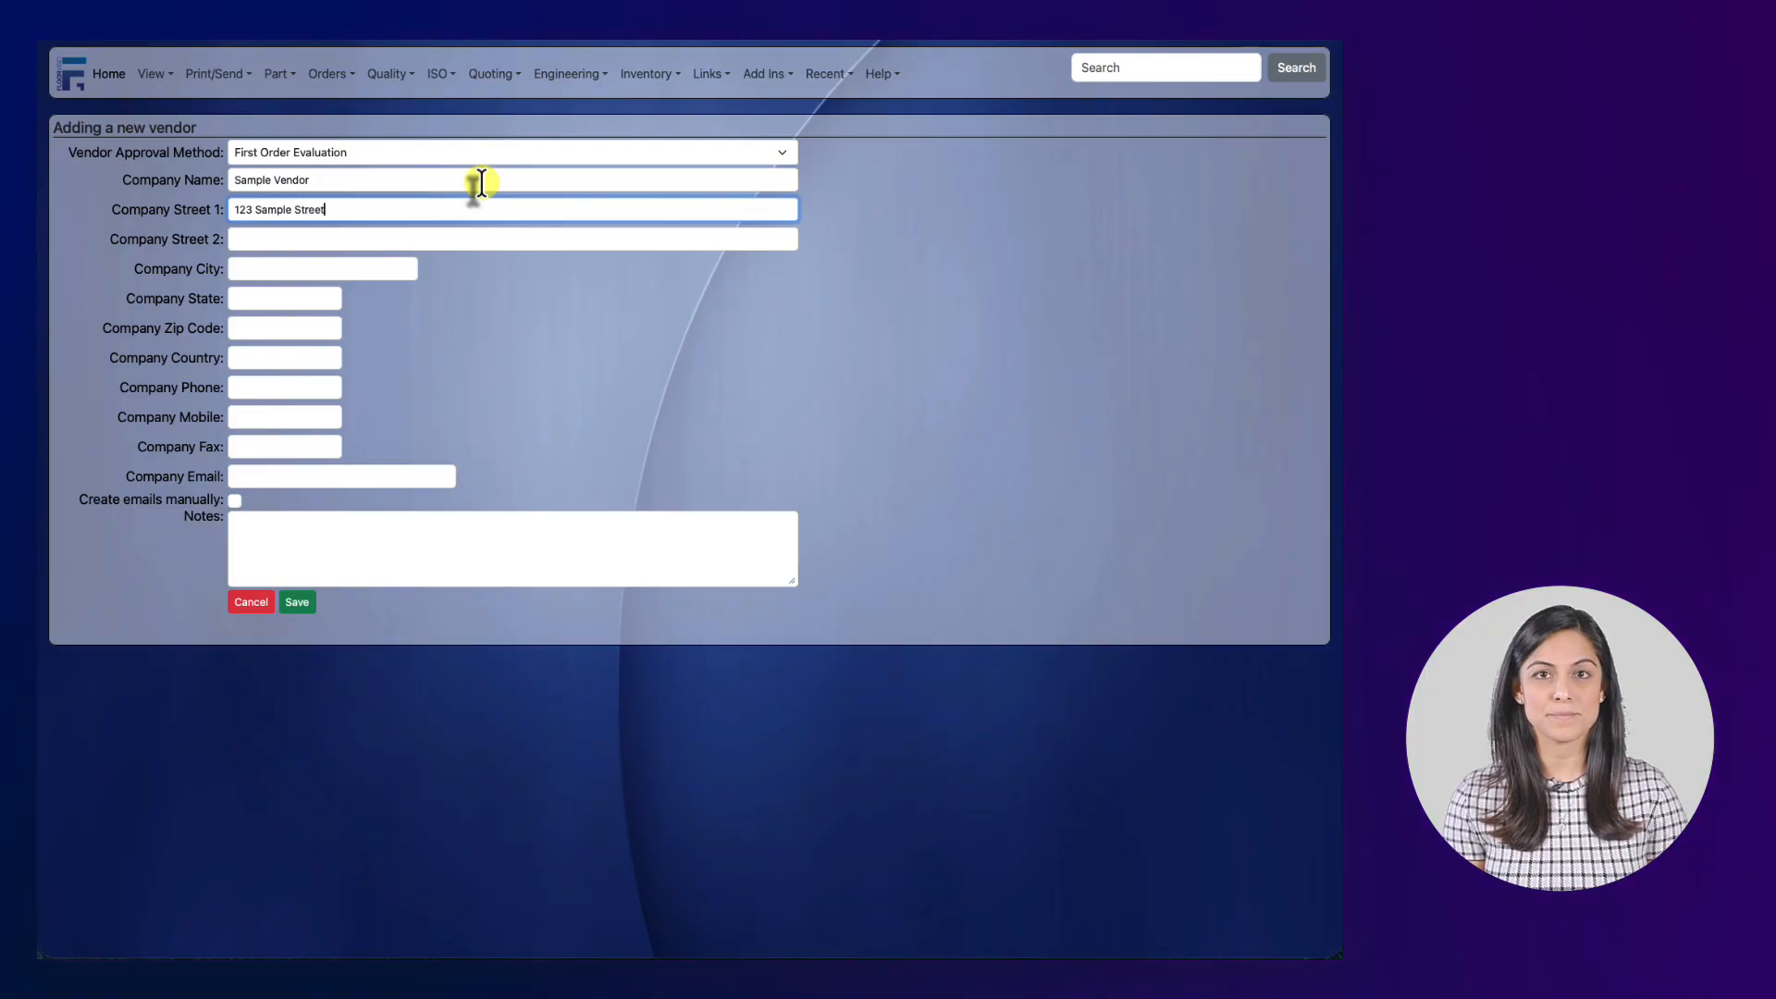
{"action": "key", "text": "Tab"}
{"action": "key", "text": "Tab"}
{"action": "type", "text": "Sampl"}
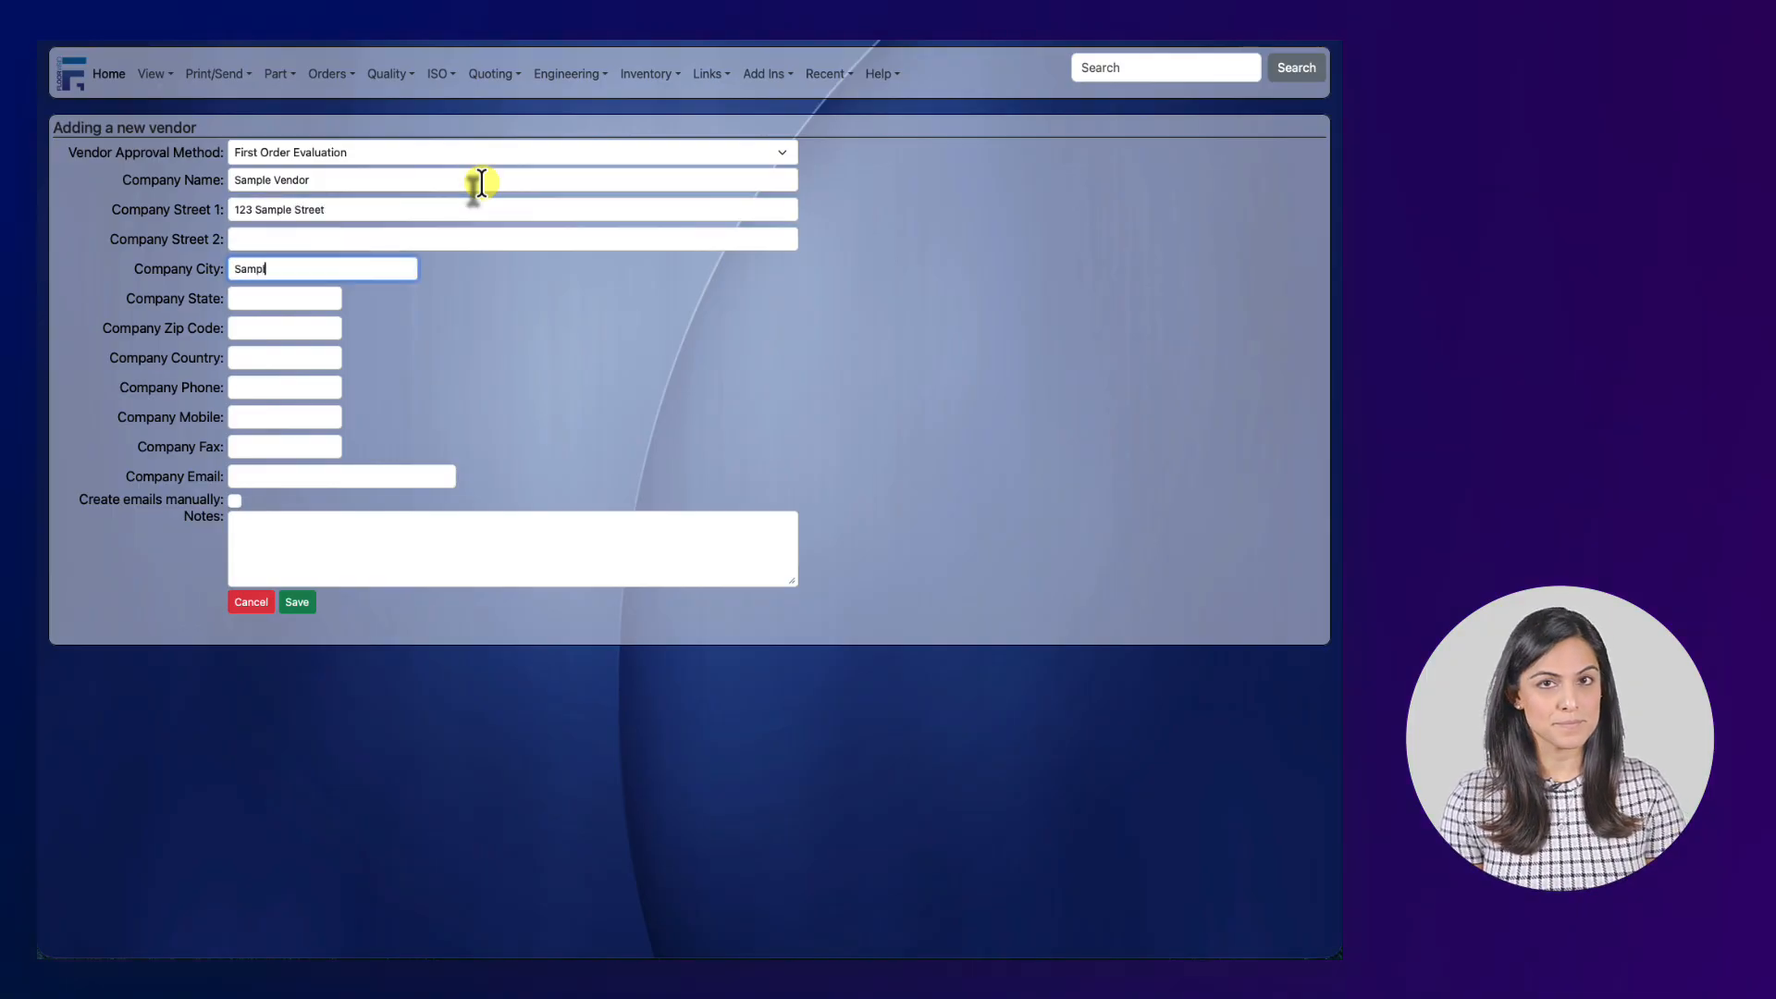
{"action": "type", "text": "e City"}
{"action": "key", "text": "Tab"}
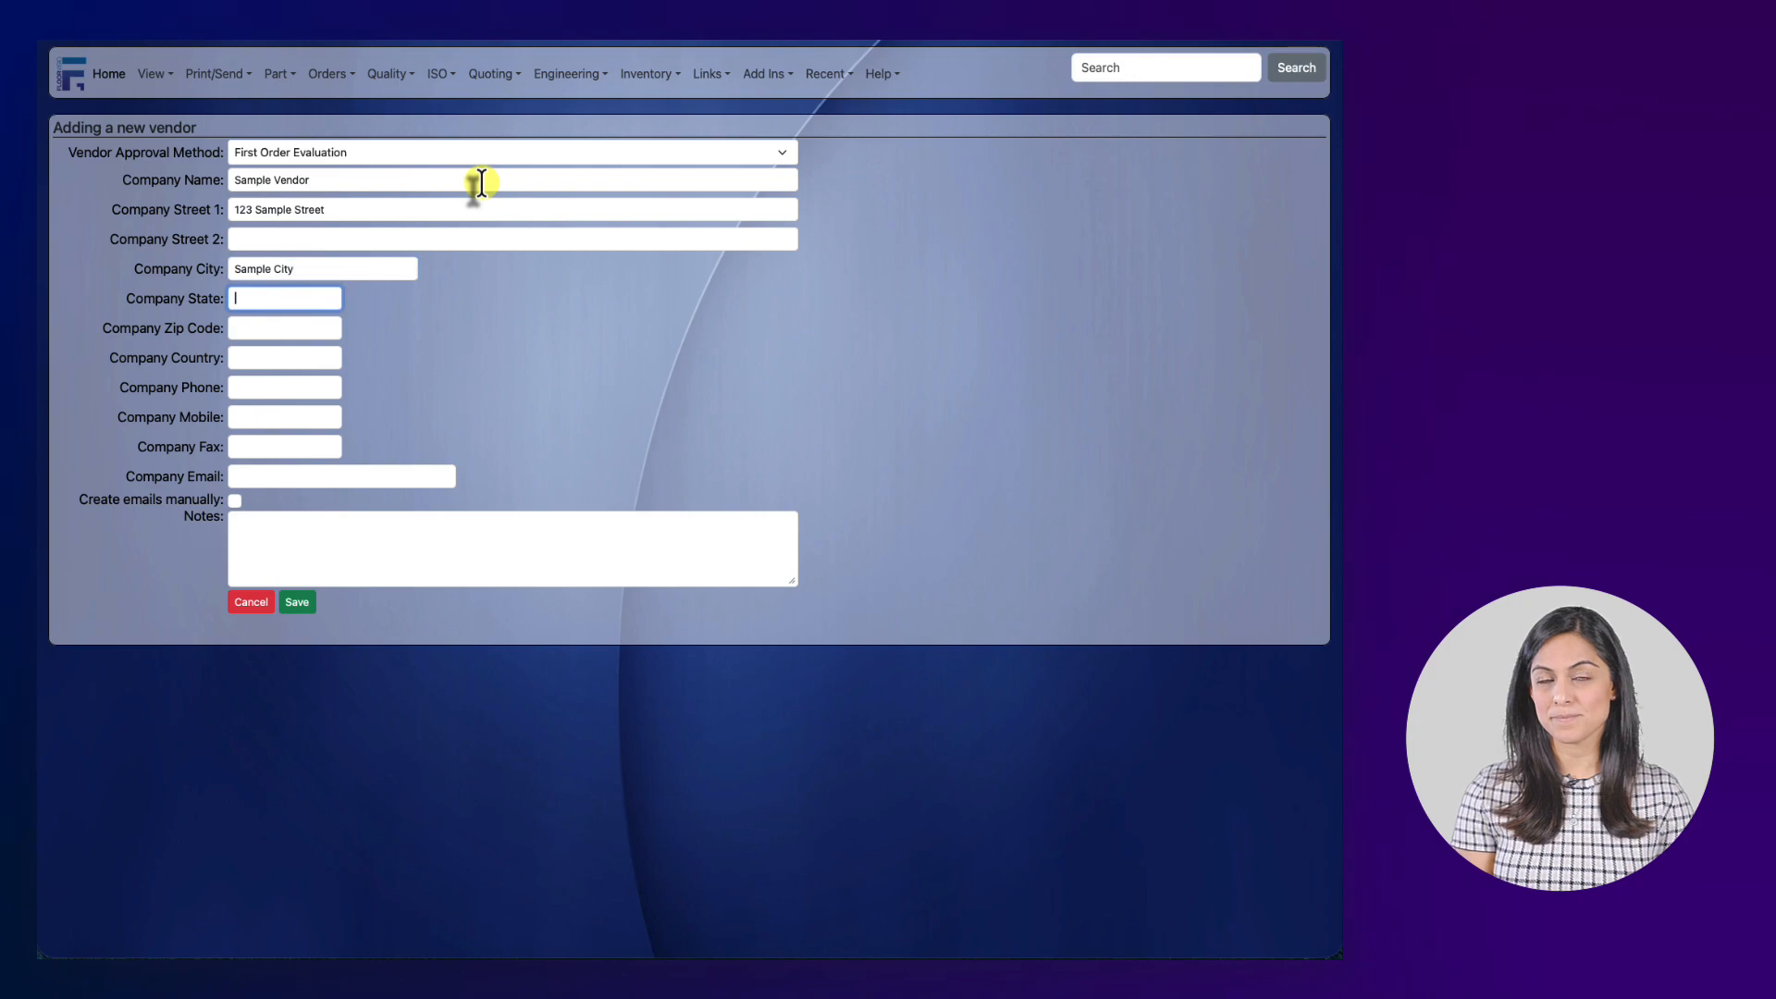
{"action": "type", "text": "TN"}
{"action": "key", "text": "Tab"}
{"action": "type", "text": "3"}
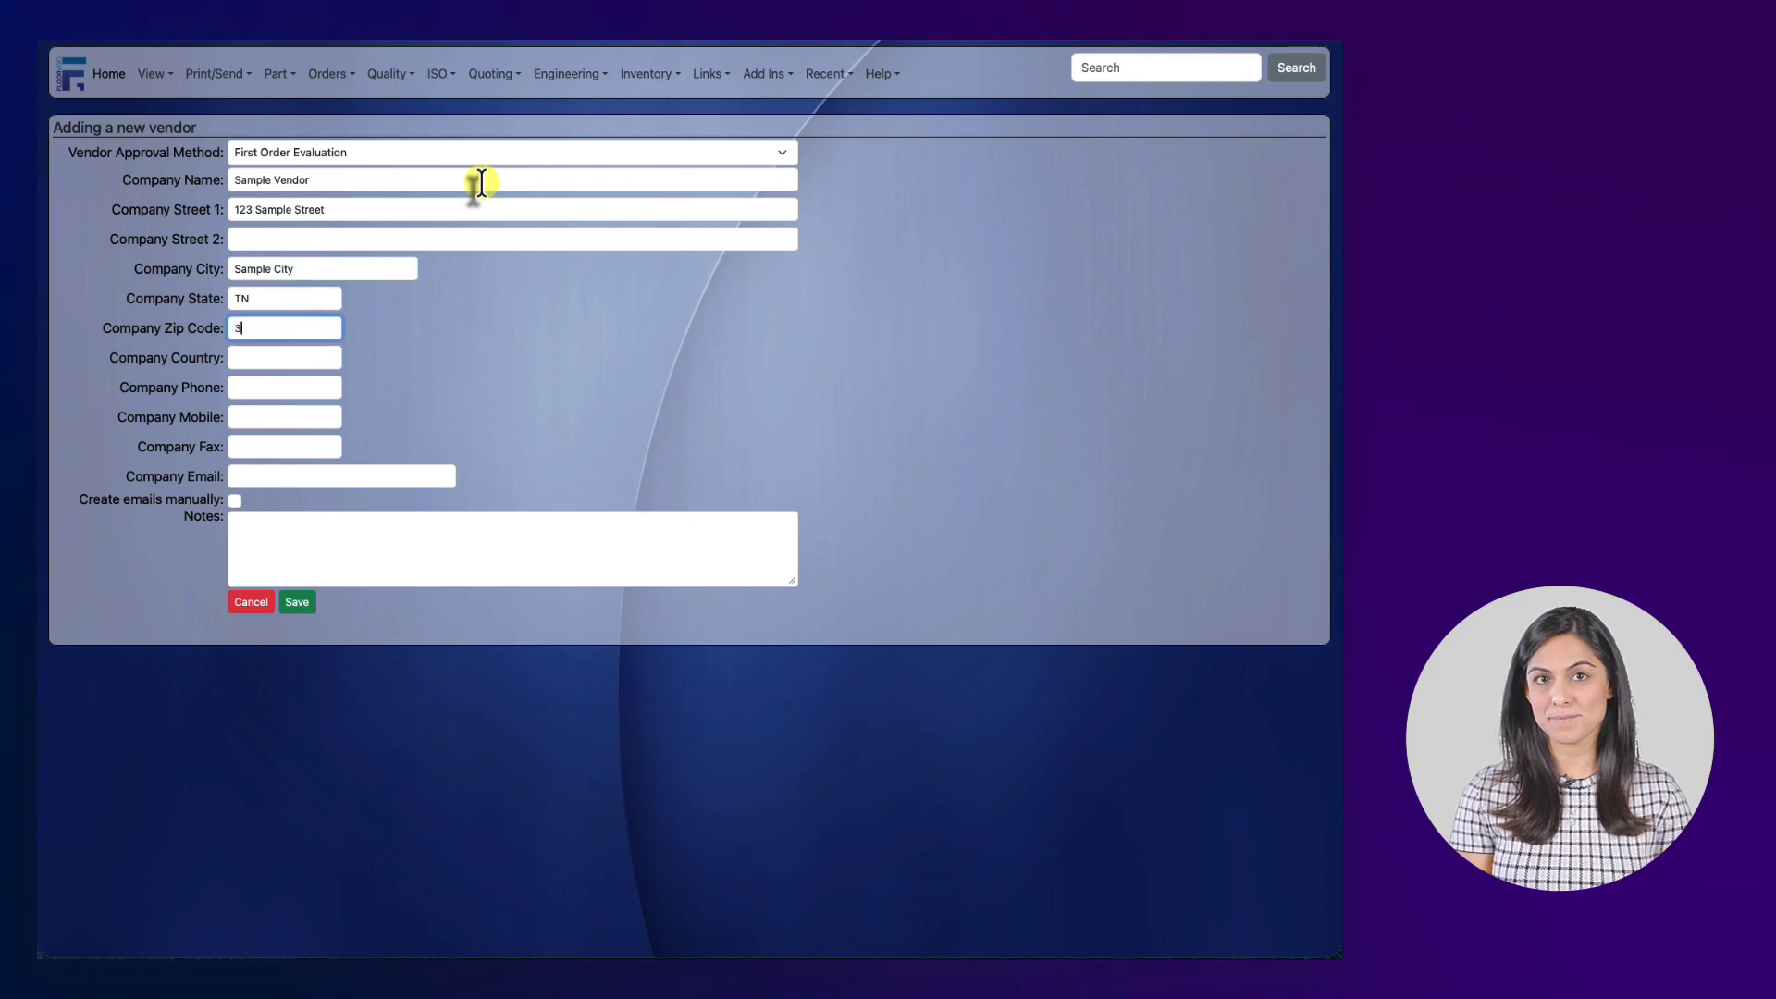
{"action": "type", "text": "7847"}
{"action": "key", "text": "Tab"}
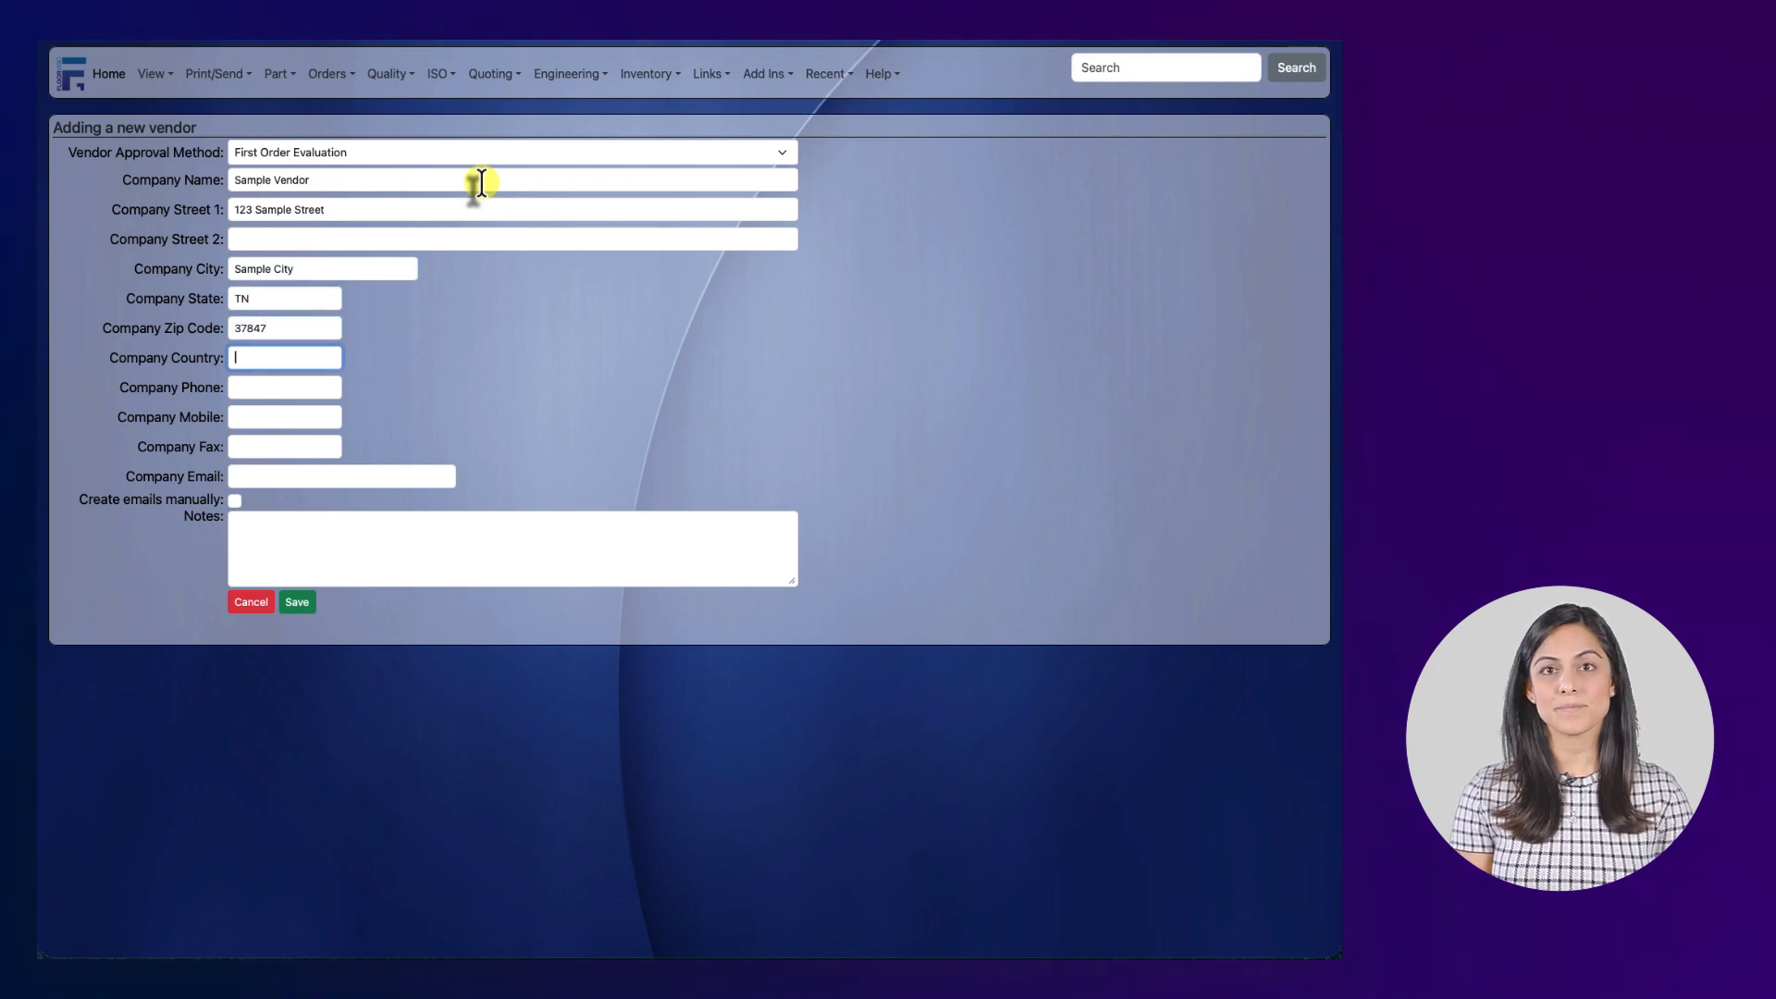
{"action": "type", "text": "US"}
Fill in the company phone, mobile, fax and email, then save Sample Vendor.
{"action": "key", "text": "Tab"}
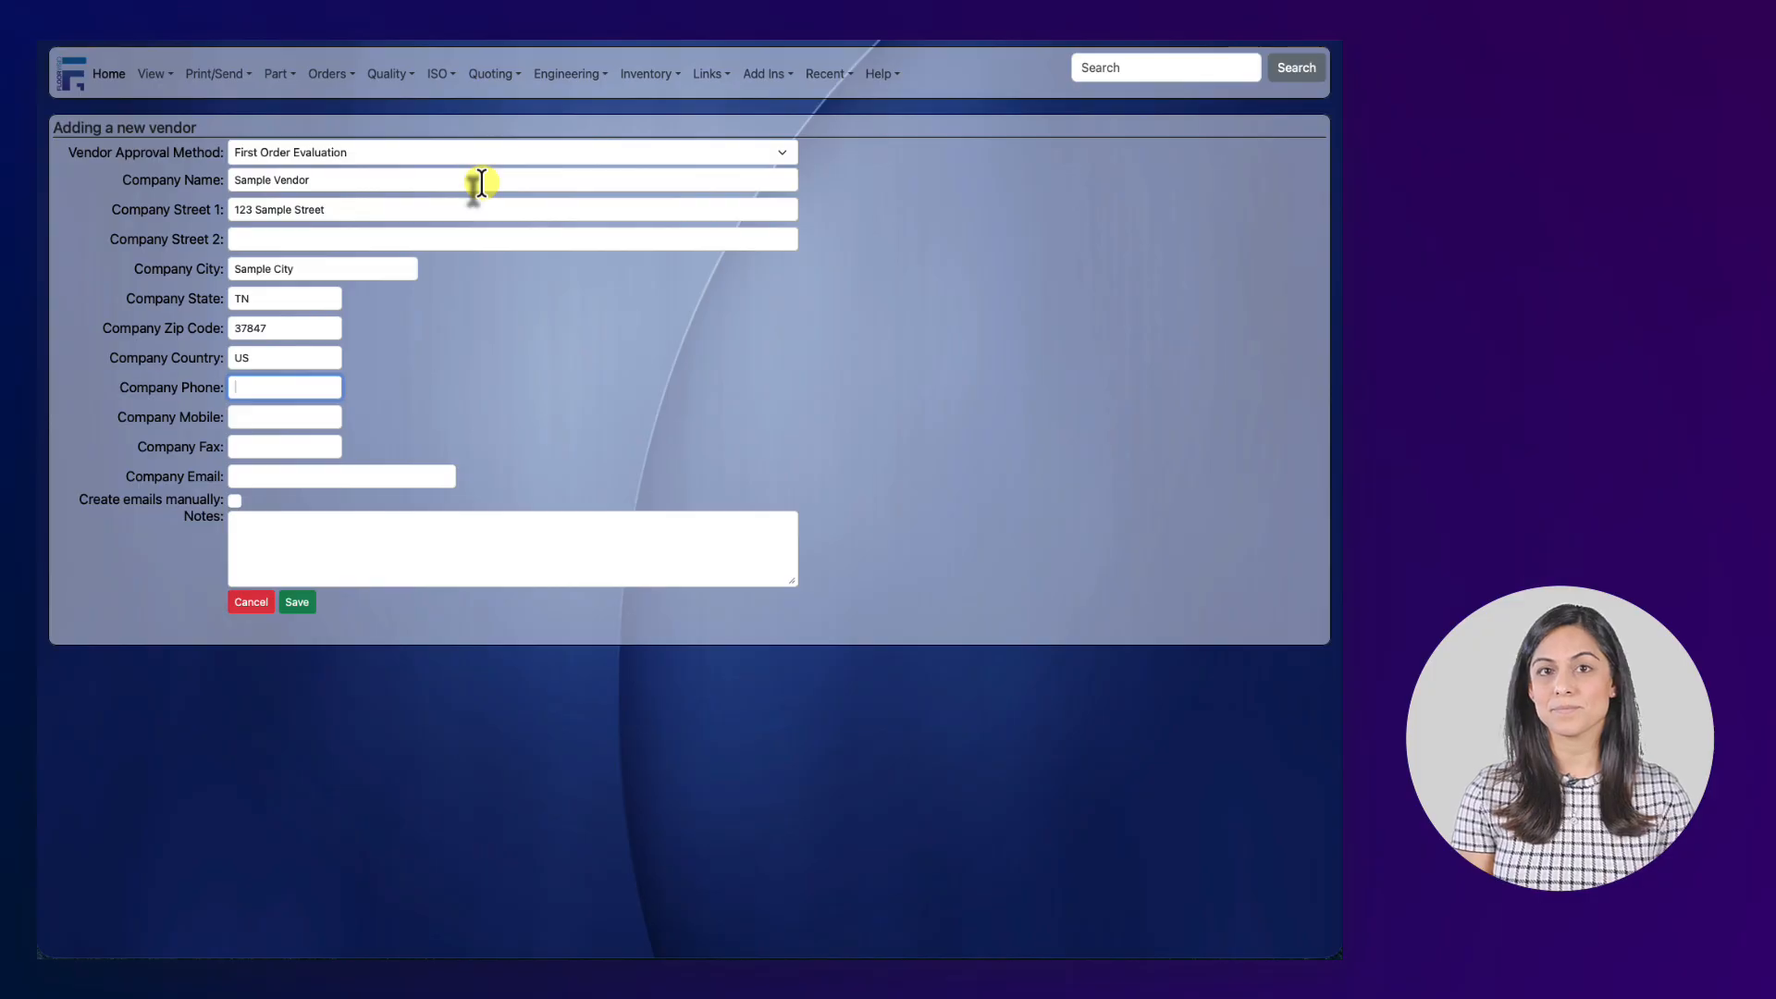
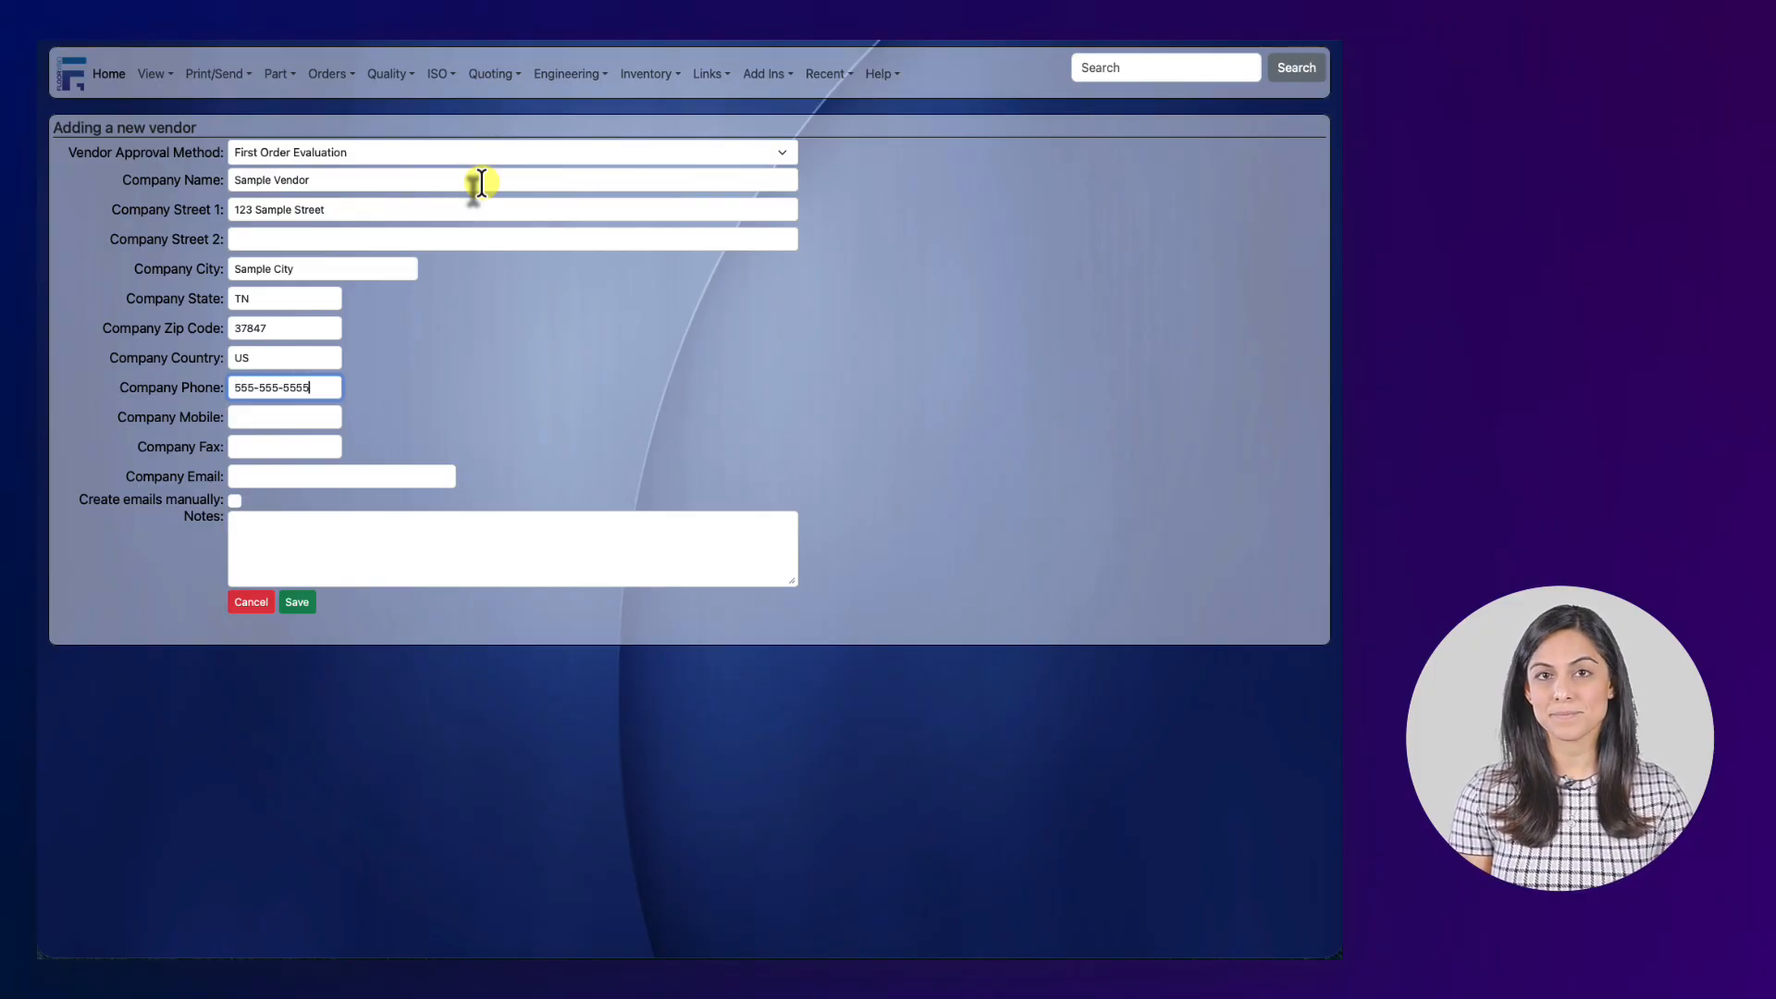
{"action": "key", "text": "Tab"}
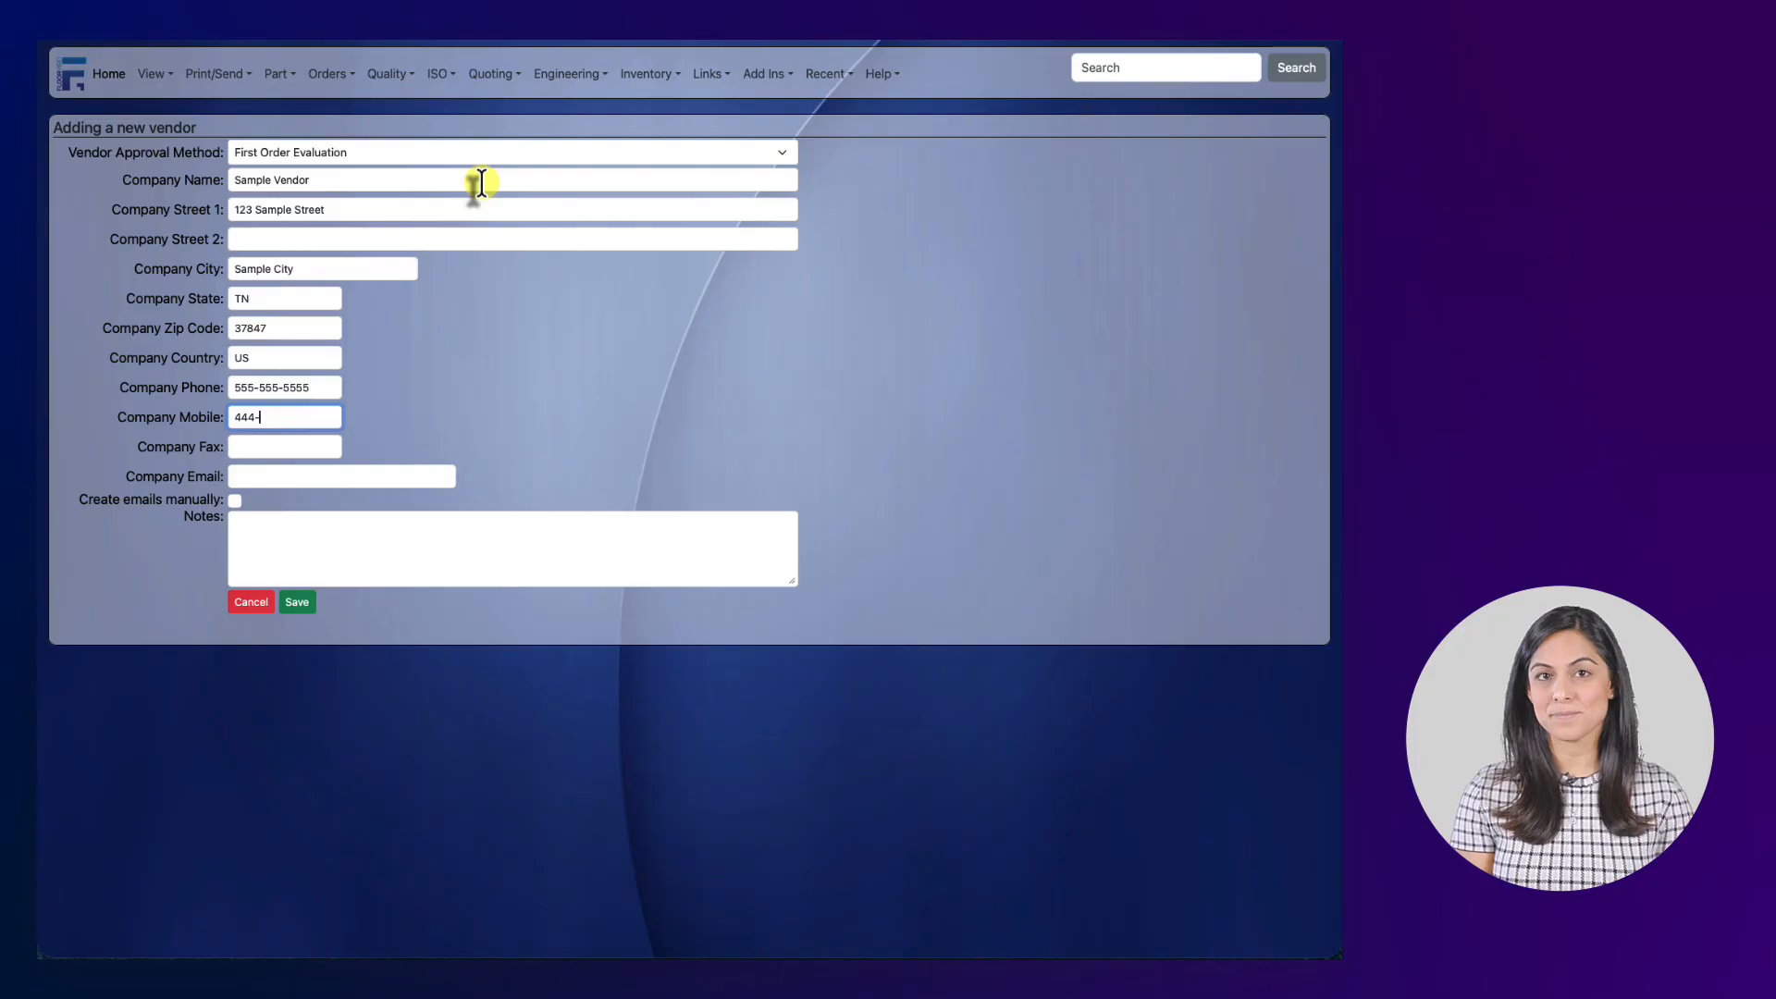
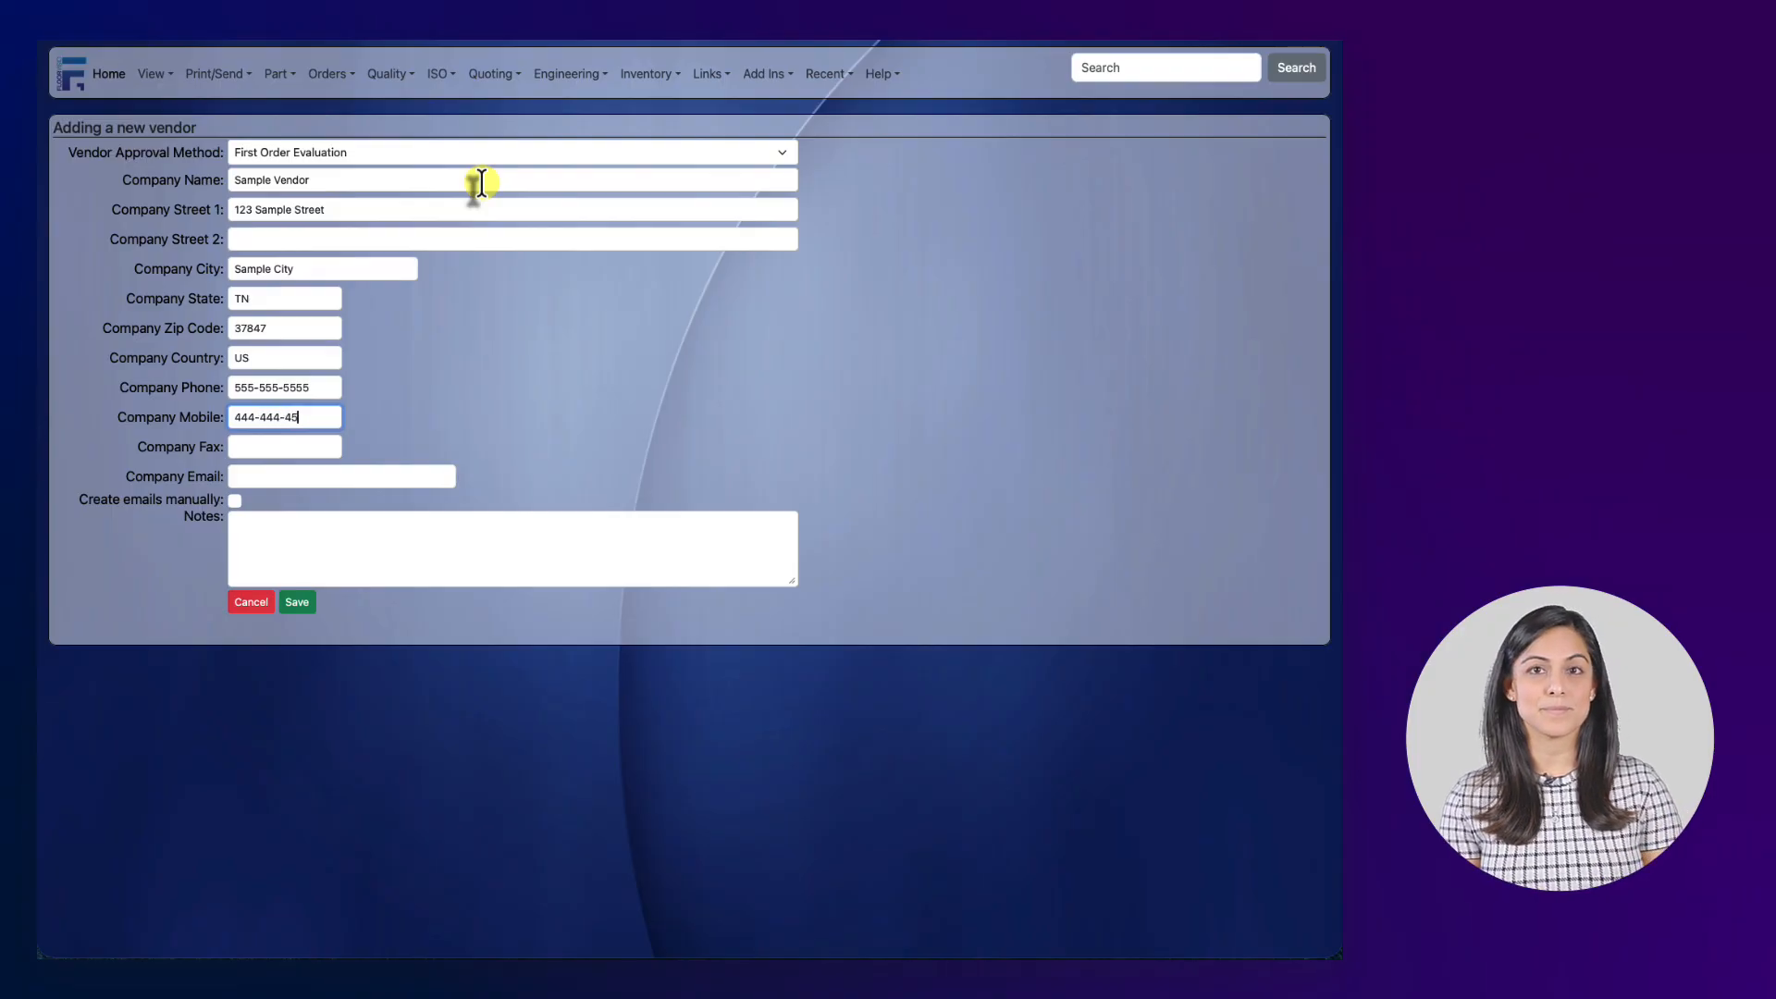
{"action": "key", "text": "Tab"}
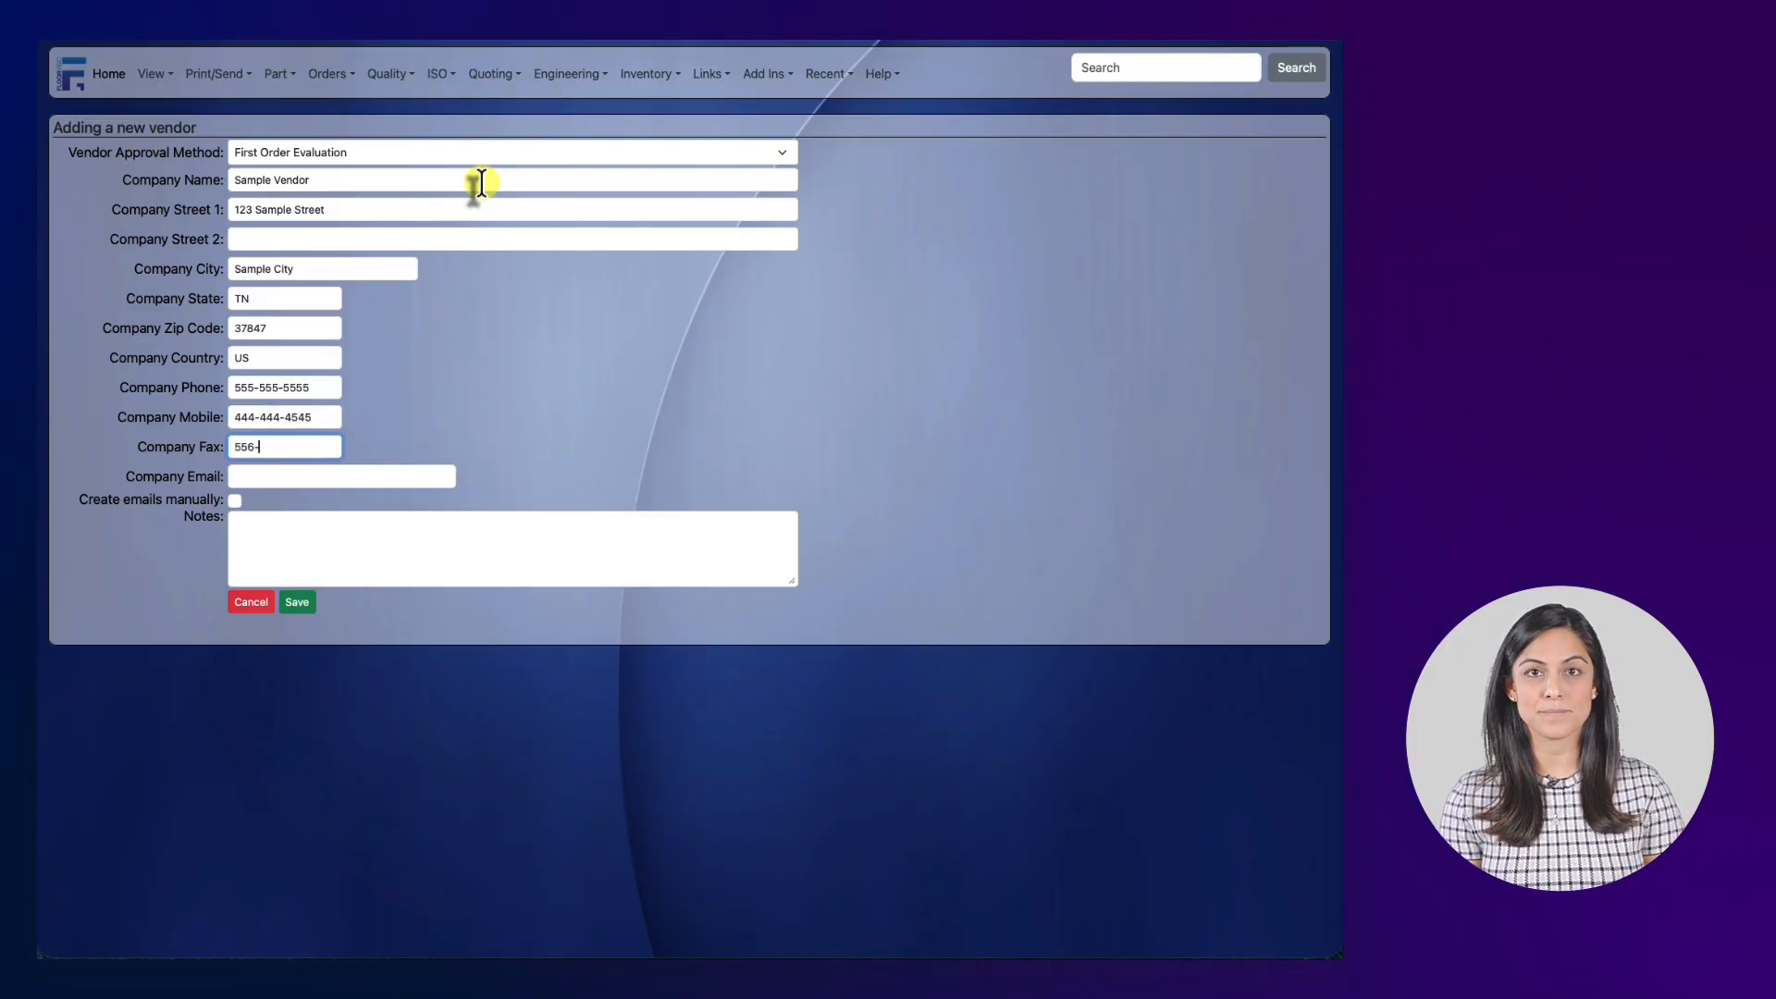
{"action": "key", "text": "Tab"}
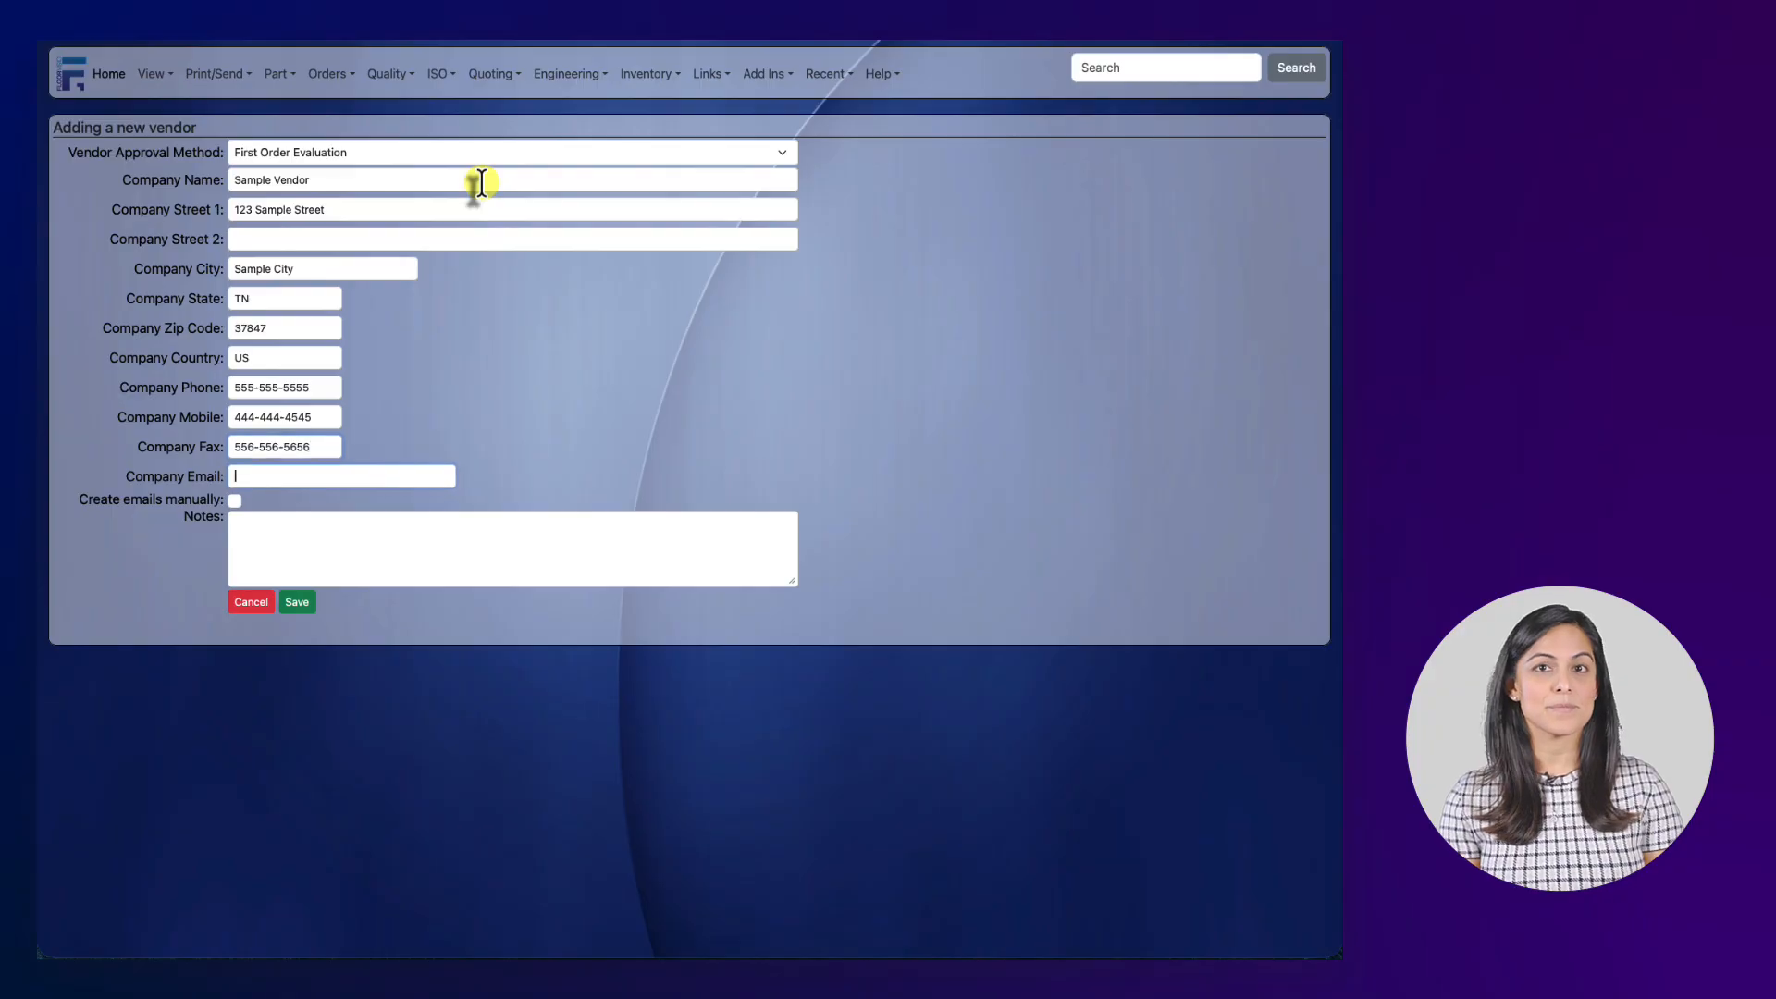
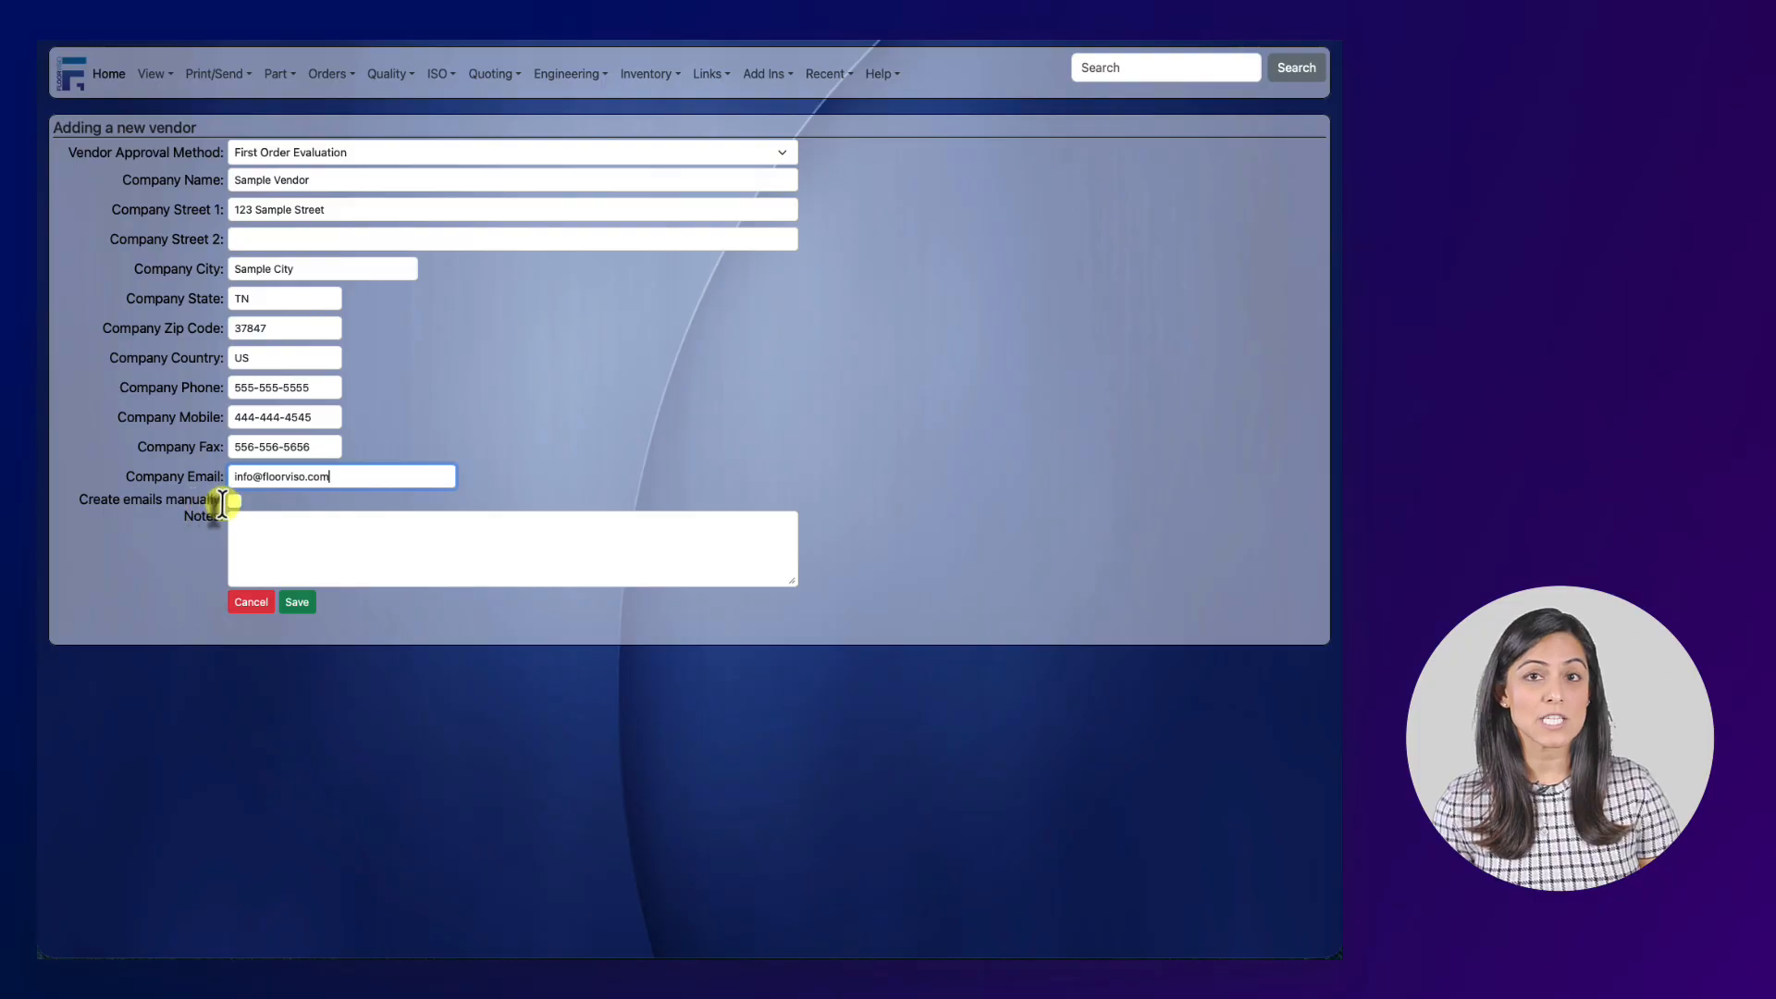
{"action": "left_click", "coordinate": [235, 502]}
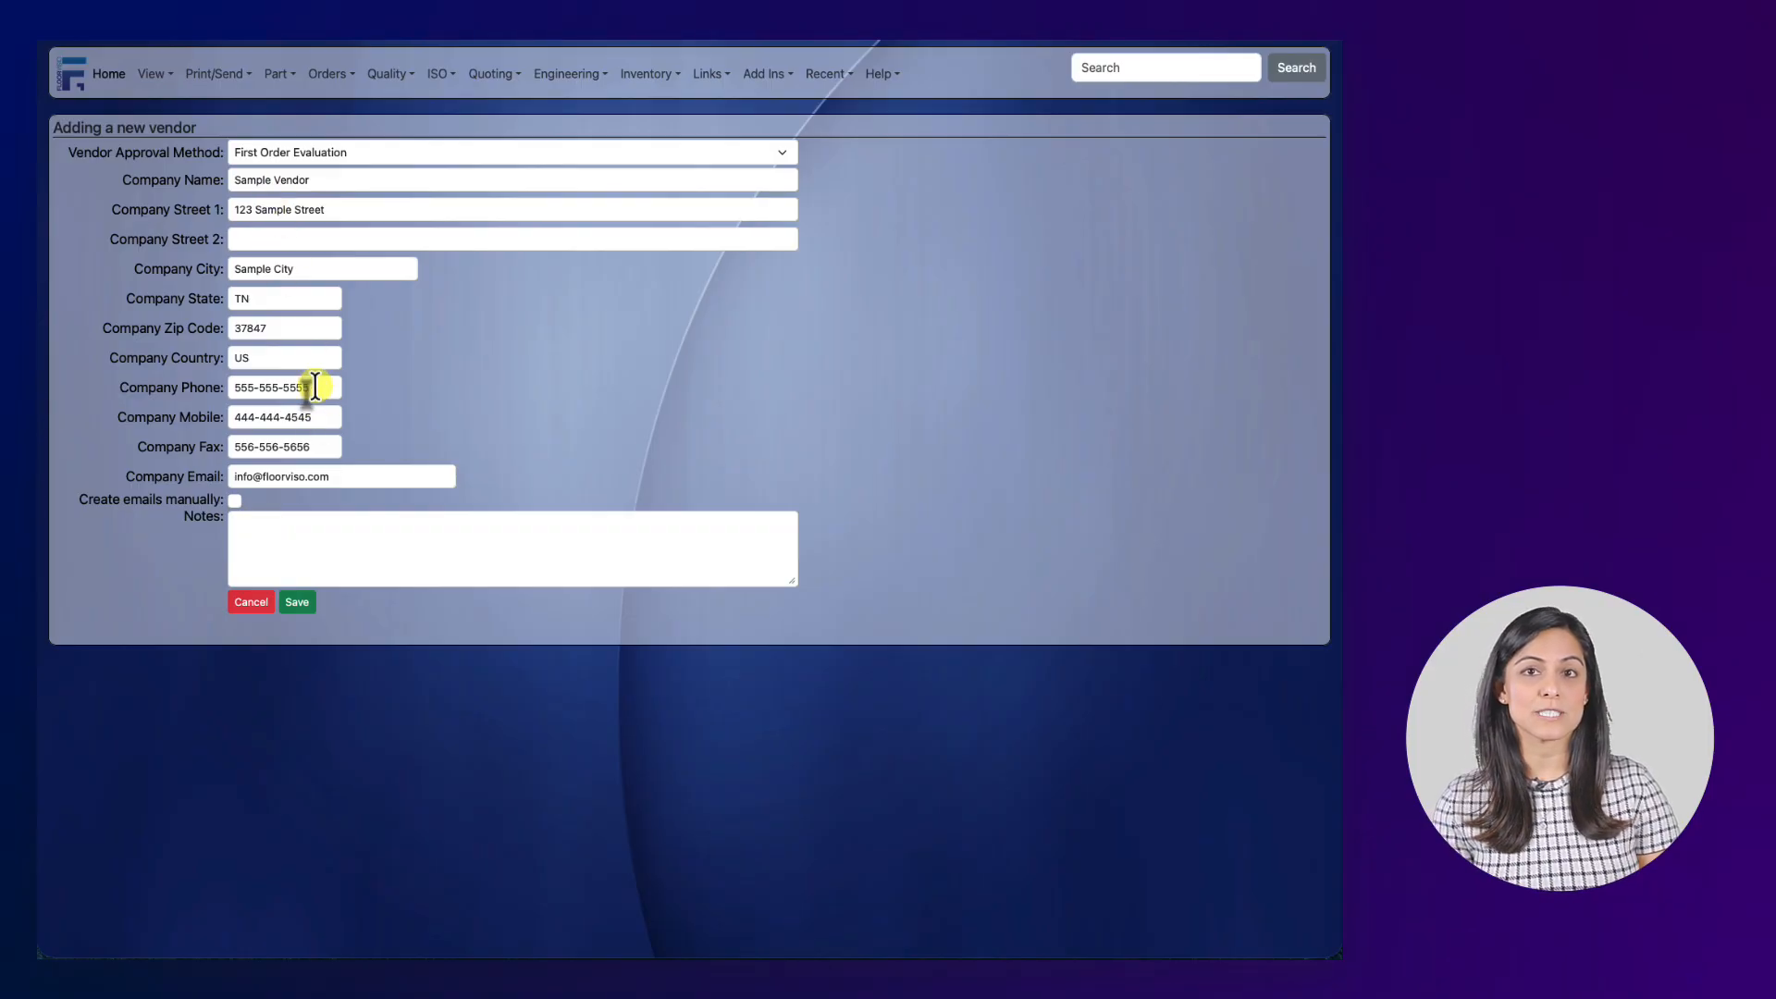
{"action": "left_click", "coordinate": [294, 602]}
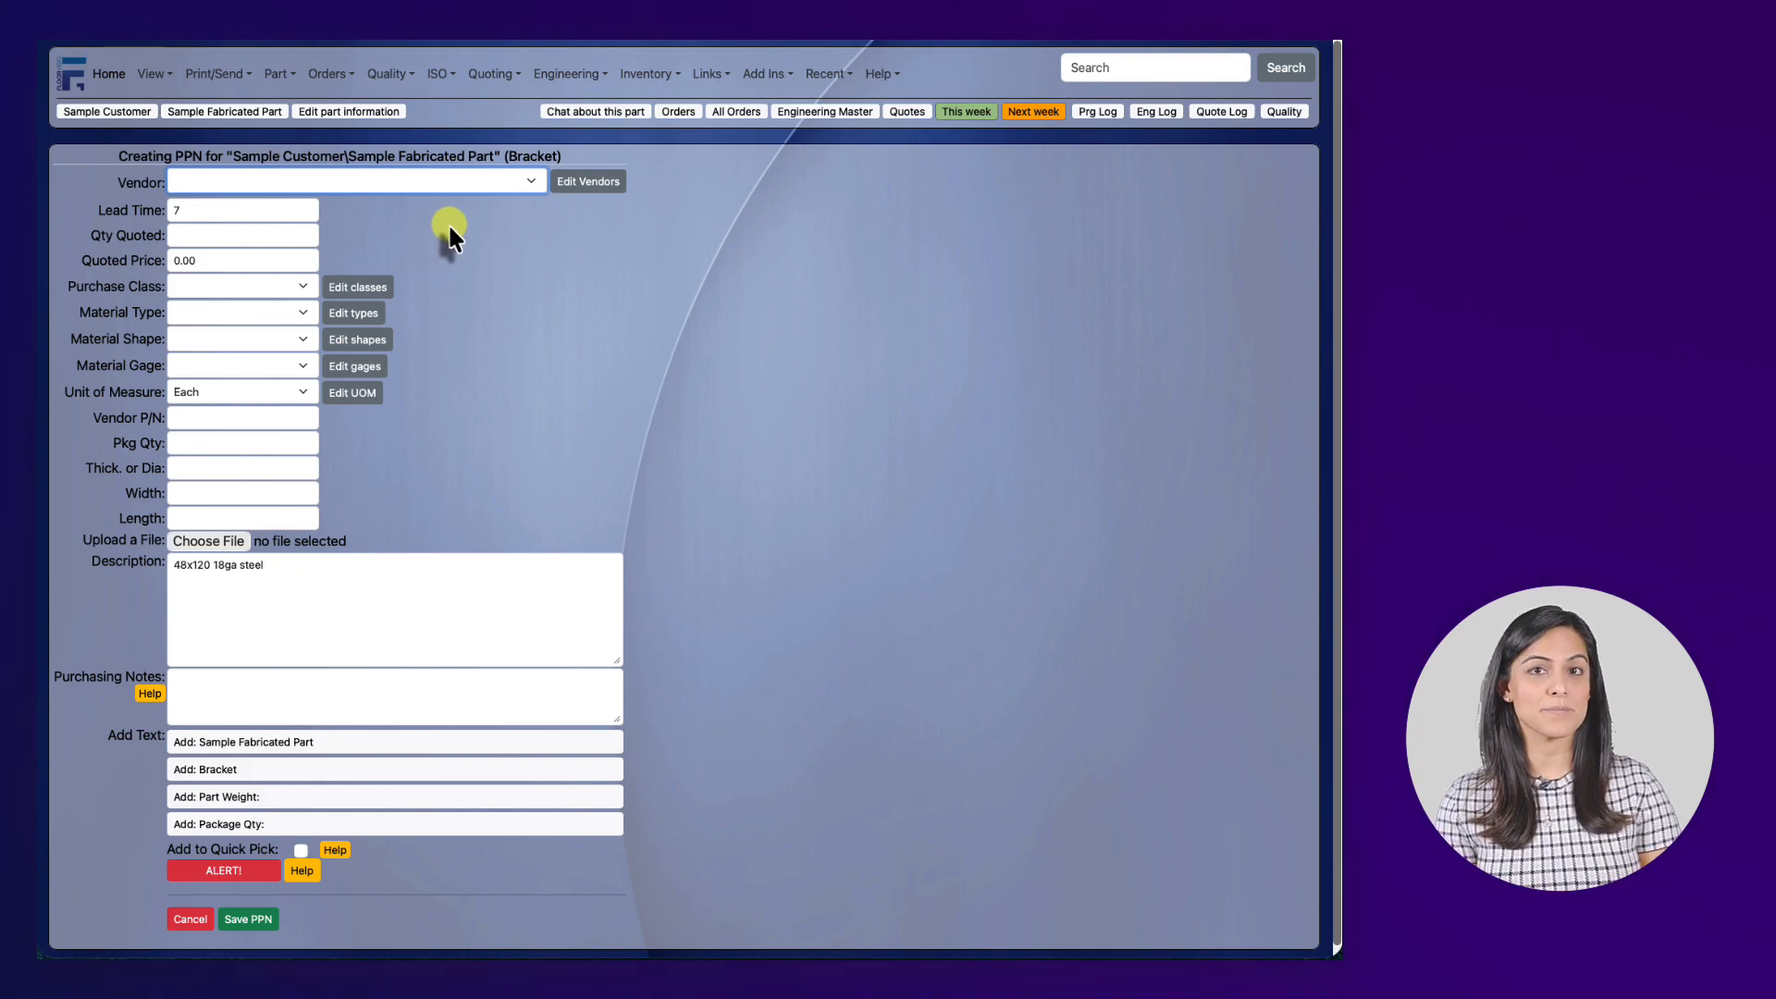
Choose Sample Vendor for the PPN with Qty Quoted 10 and Quoted Price 105.
{"action": "left_click", "coordinate": [481, 182]}
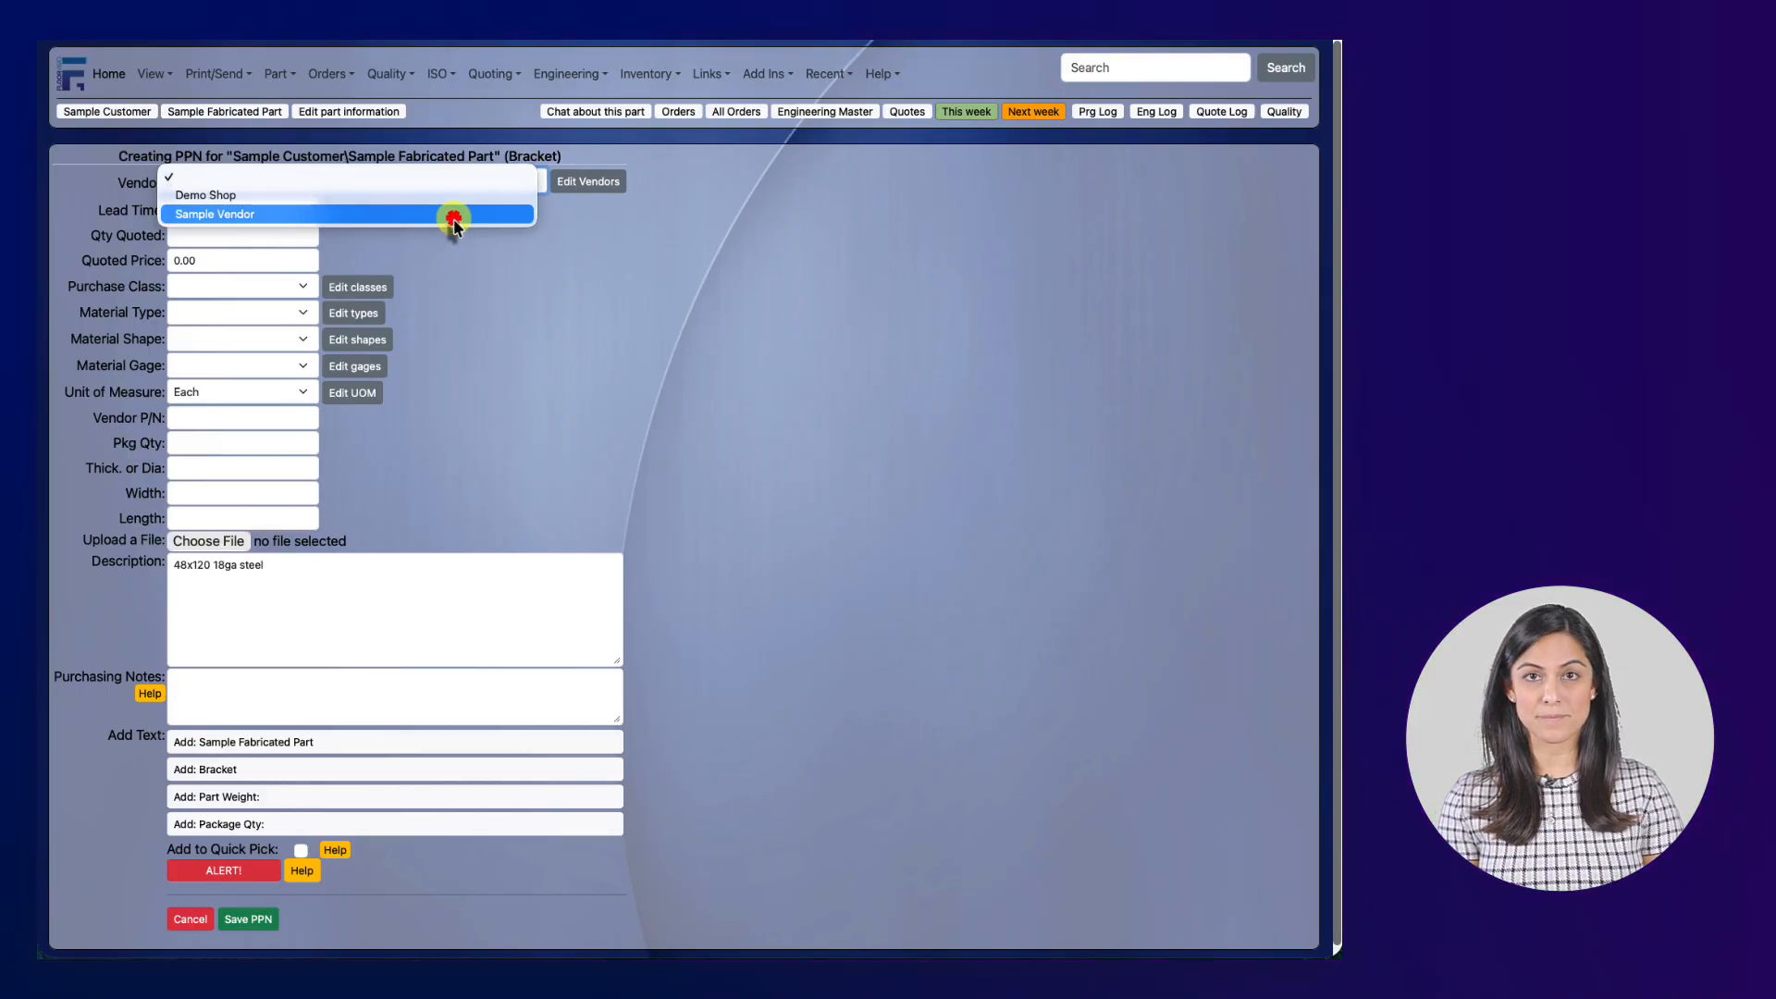
{"action": "left_click", "coordinate": [453, 218]}
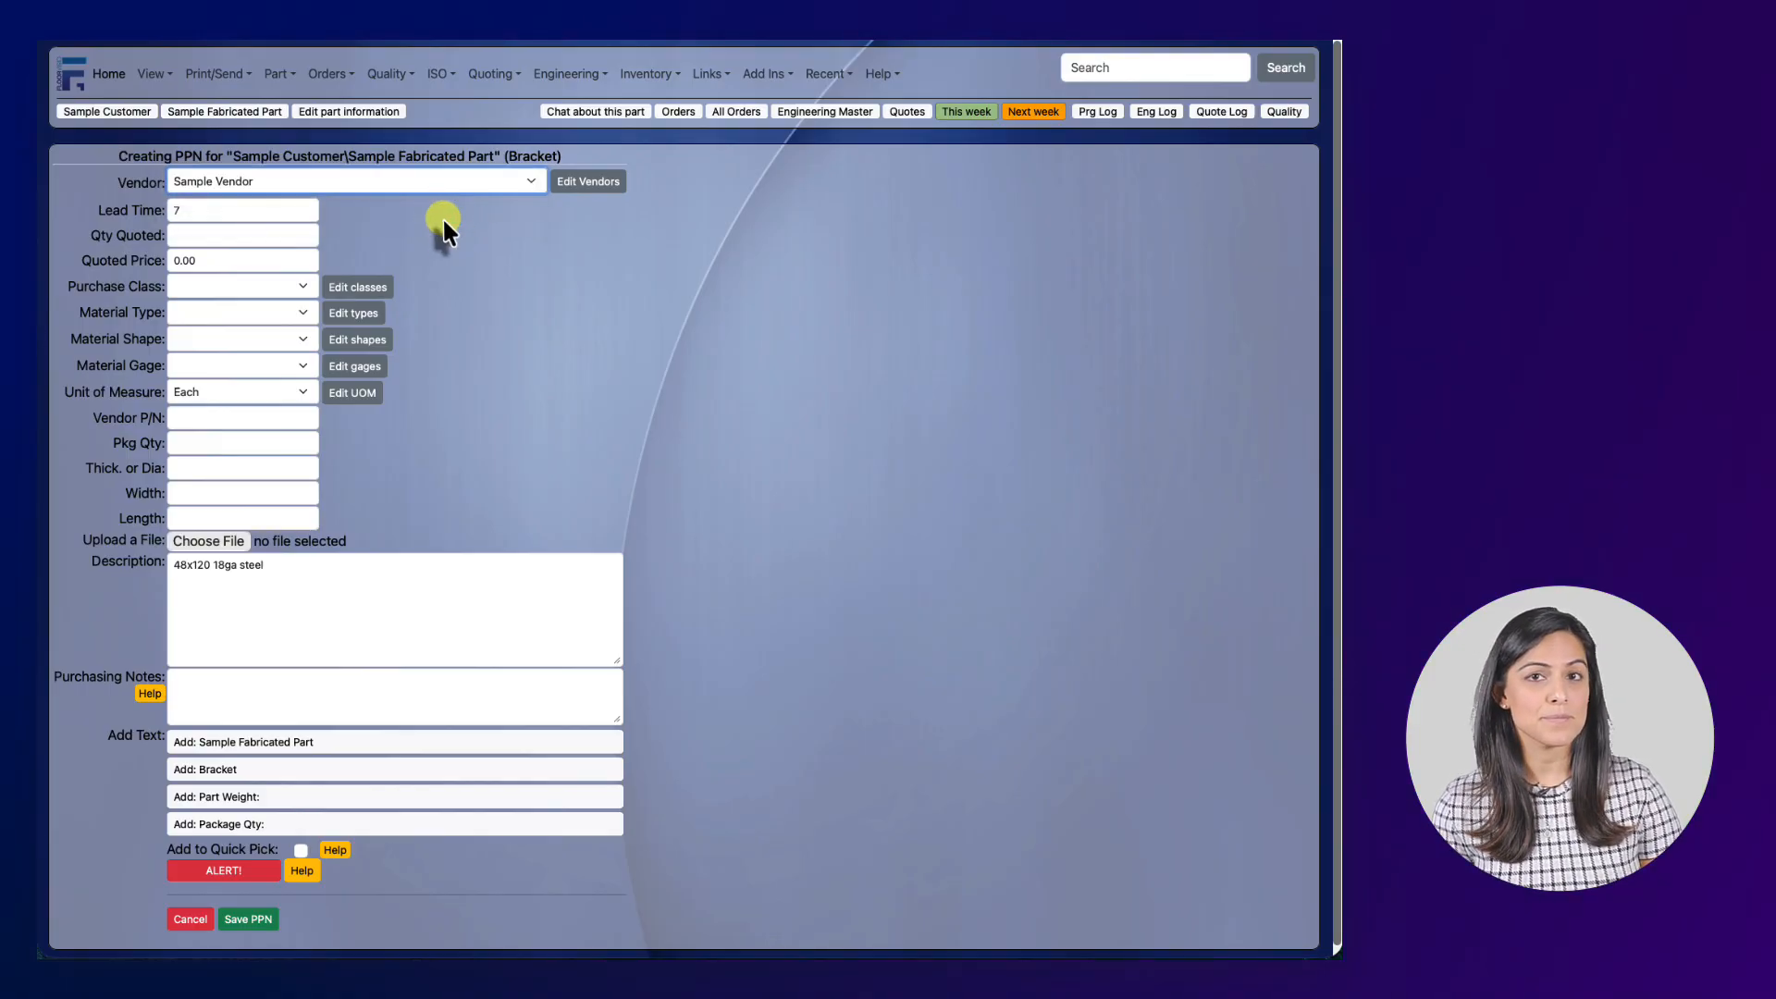
{"action": "left_click", "coordinate": [198, 235]}
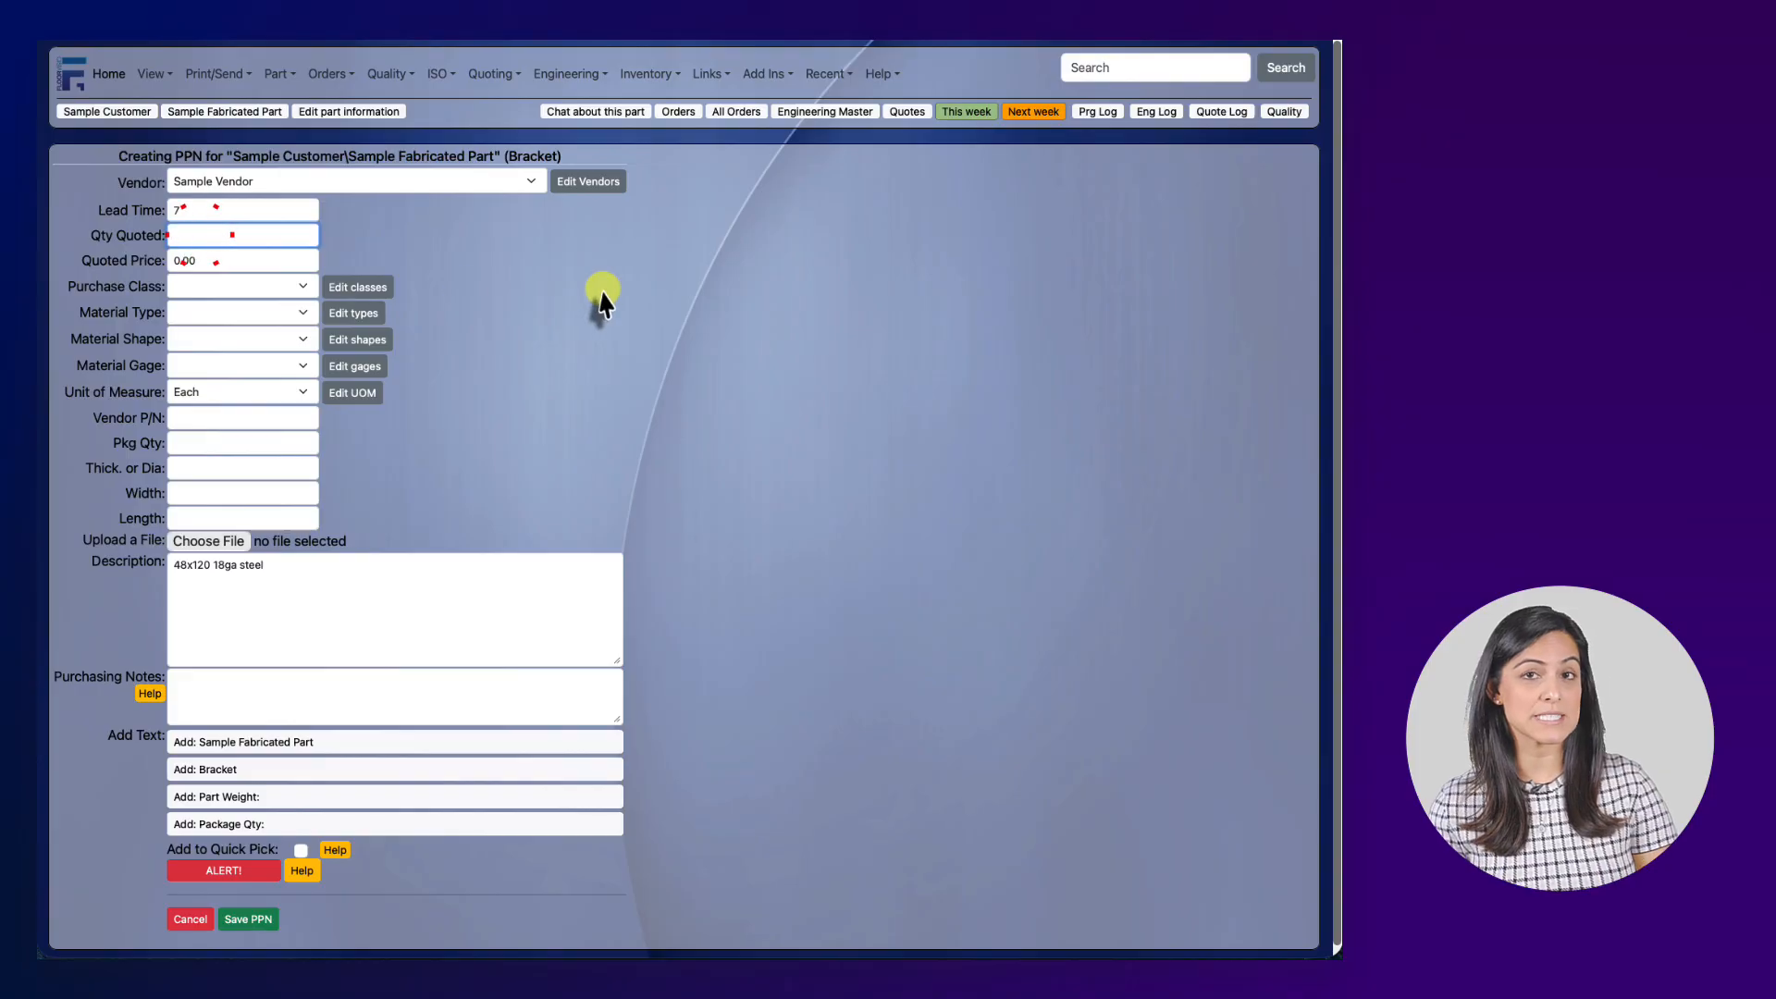
{"action": "type", "text": "10"}
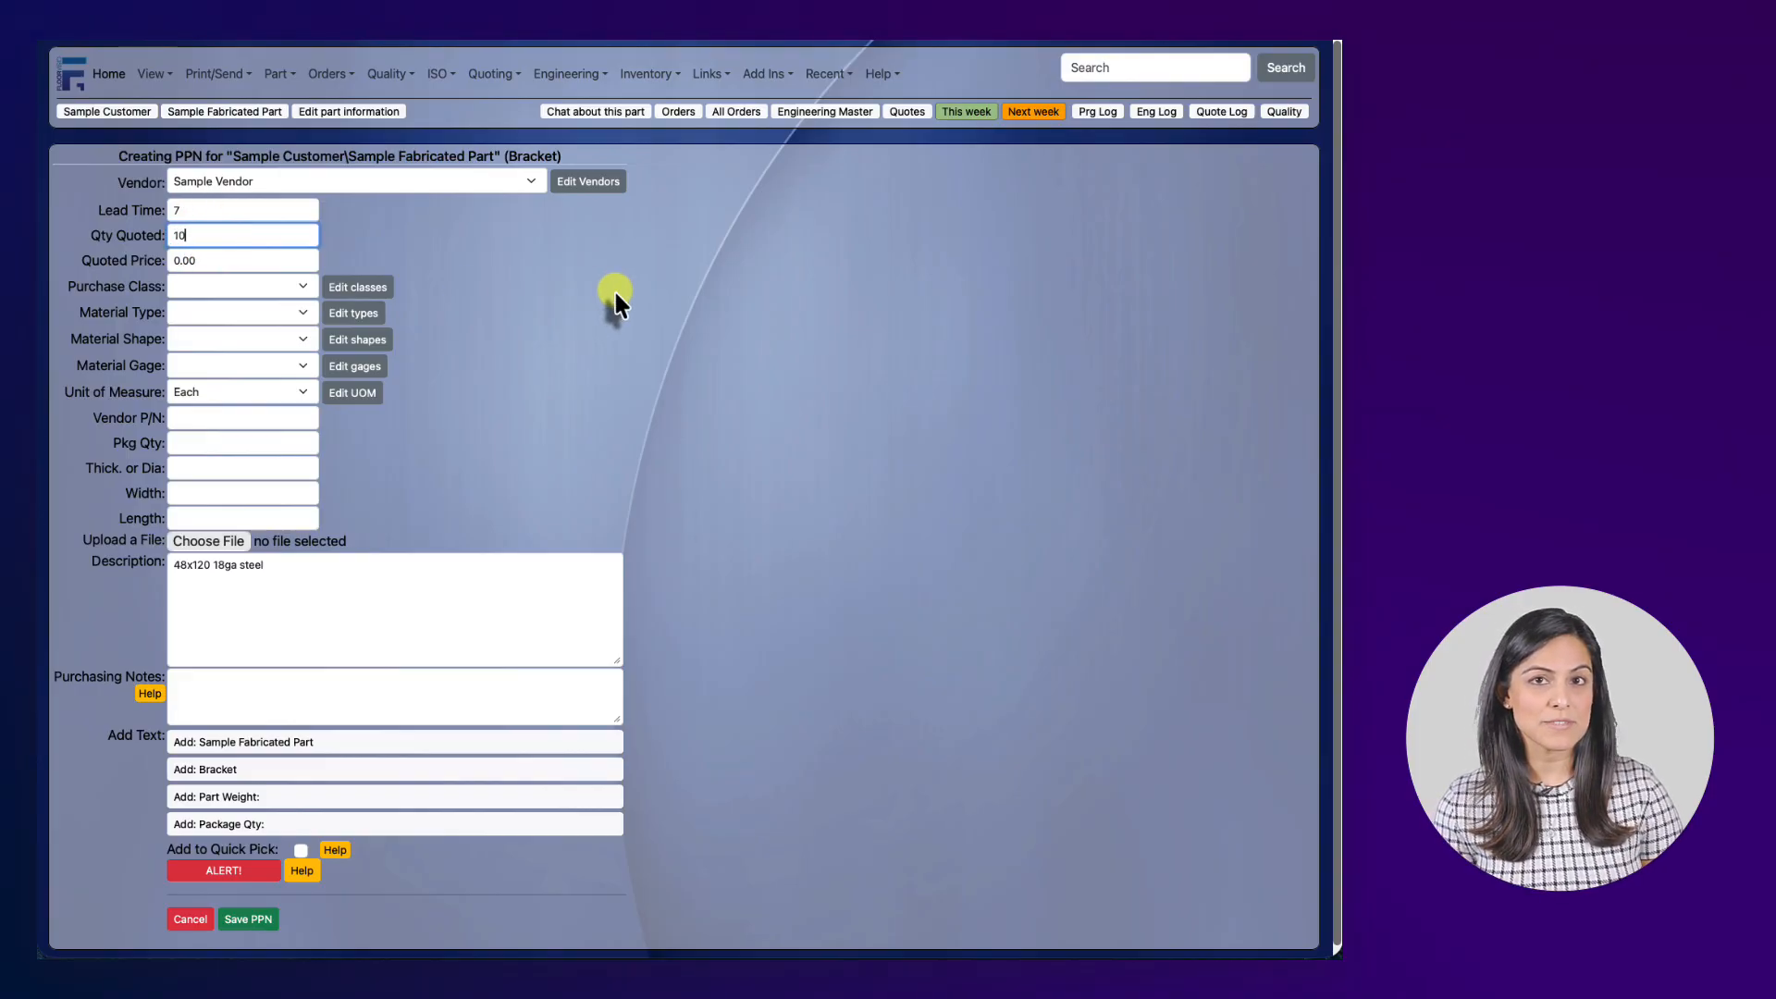
{"action": "key", "text": "Tab"}
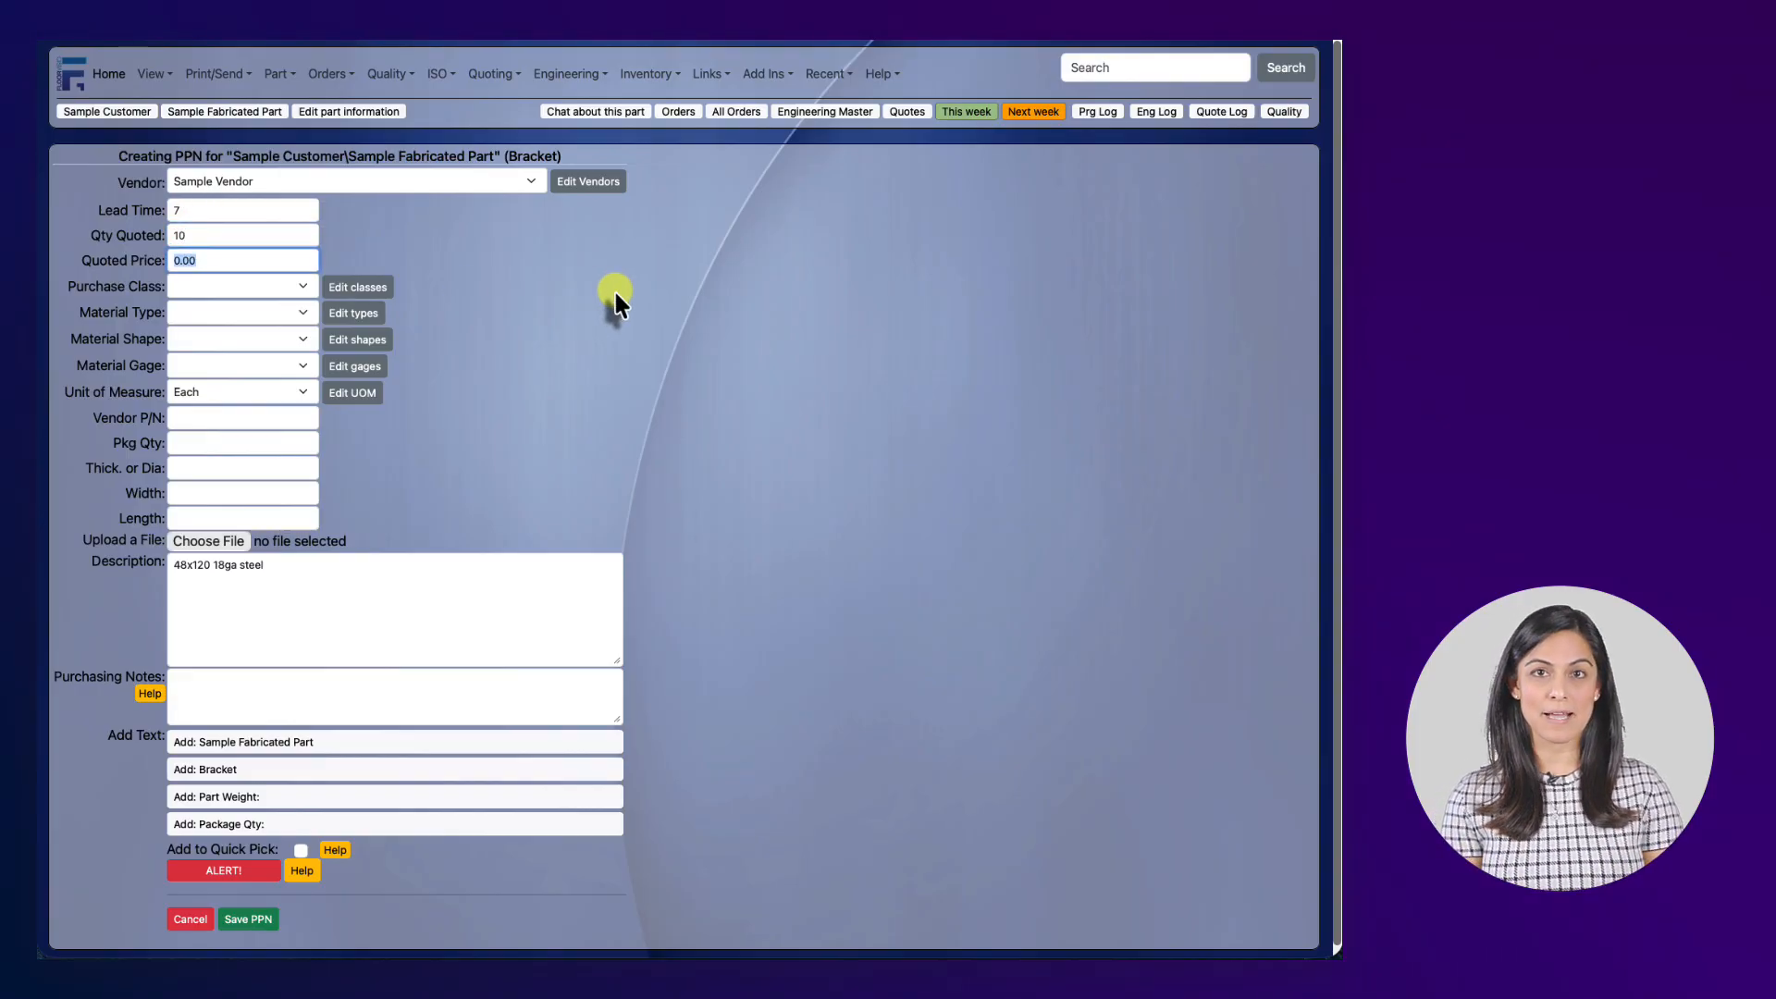
{"action": "type", "text": "105"}
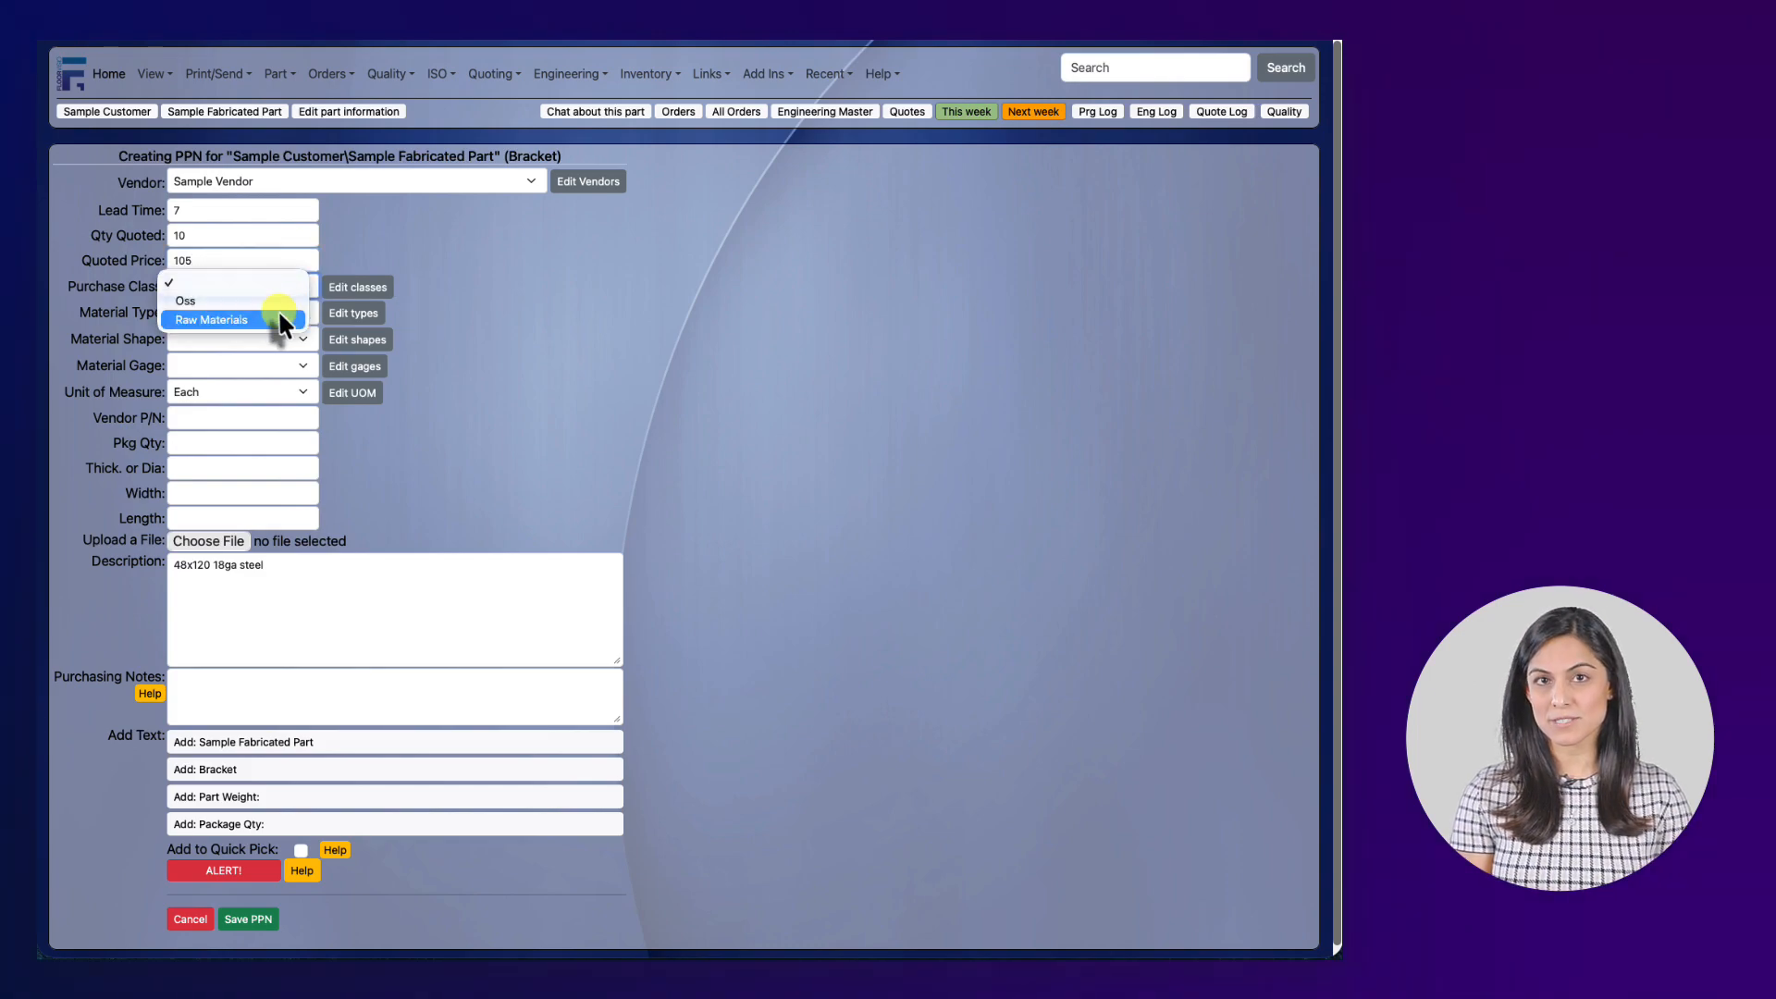
Set purchase class Raw Materials, material CRS, gage 18ga, and vendor part number 2564-8759.
{"action": "left_click", "coordinate": [279, 318]}
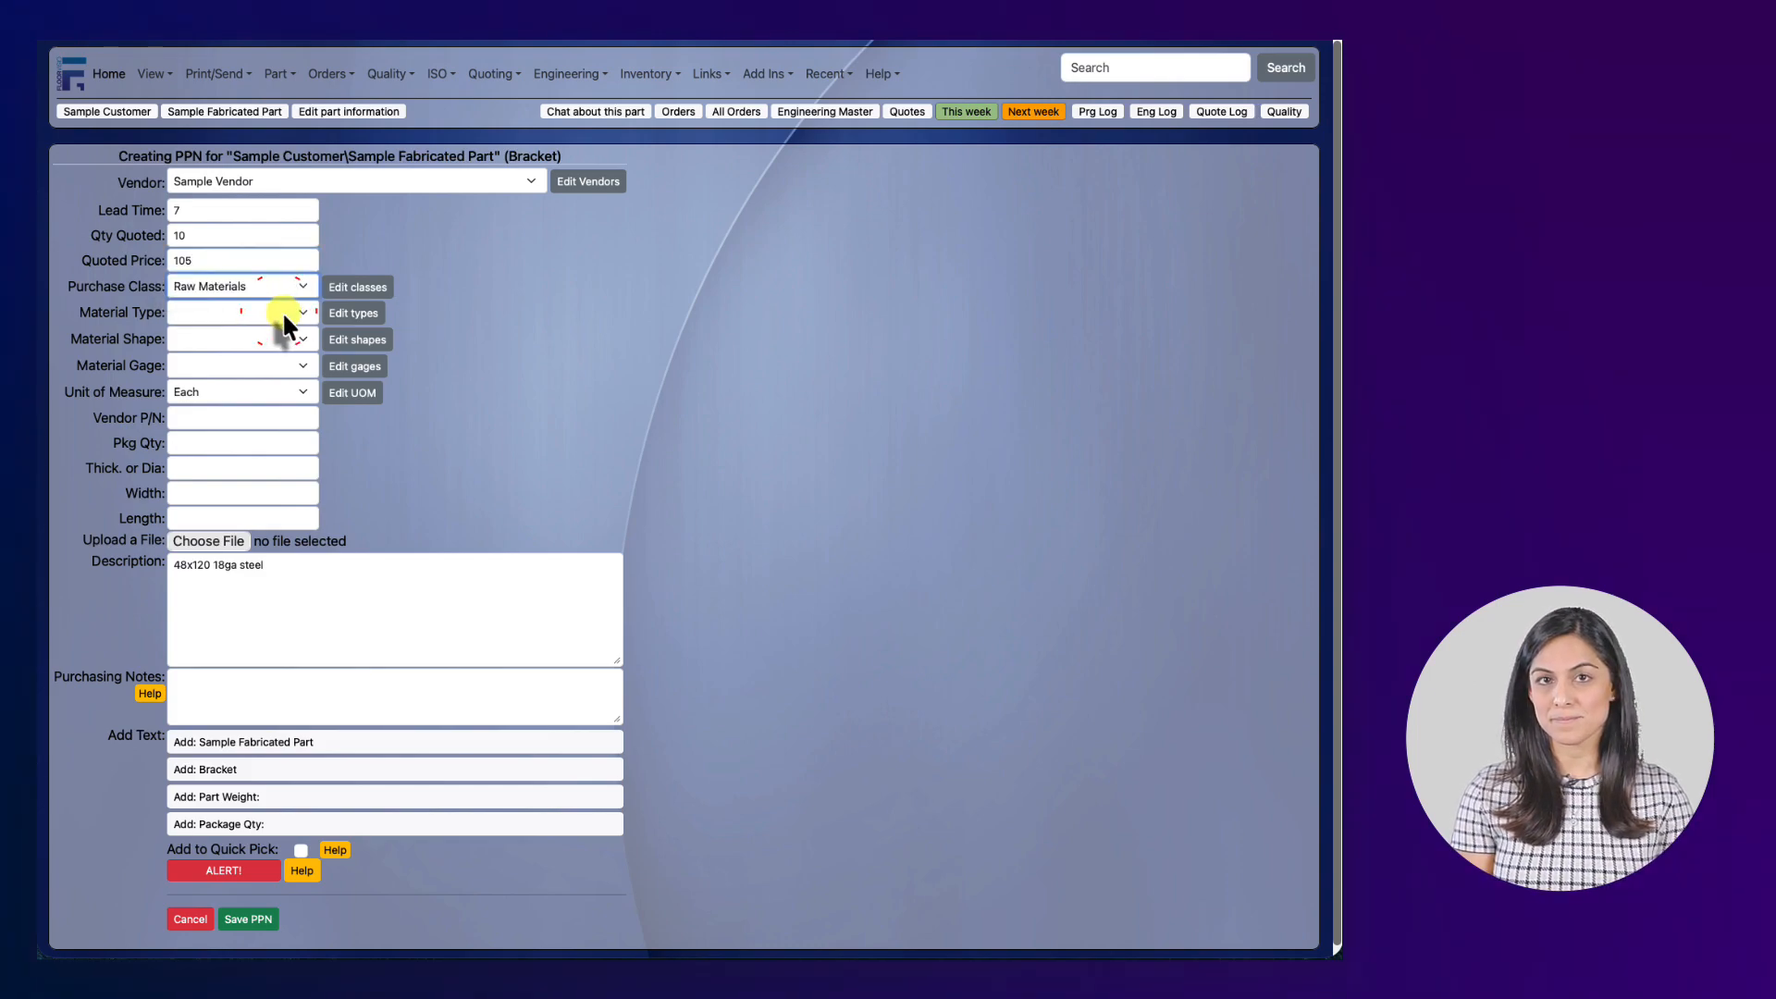
{"action": "left_click", "coordinate": [282, 311]}
{"action": "left_click", "coordinate": [265, 364]}
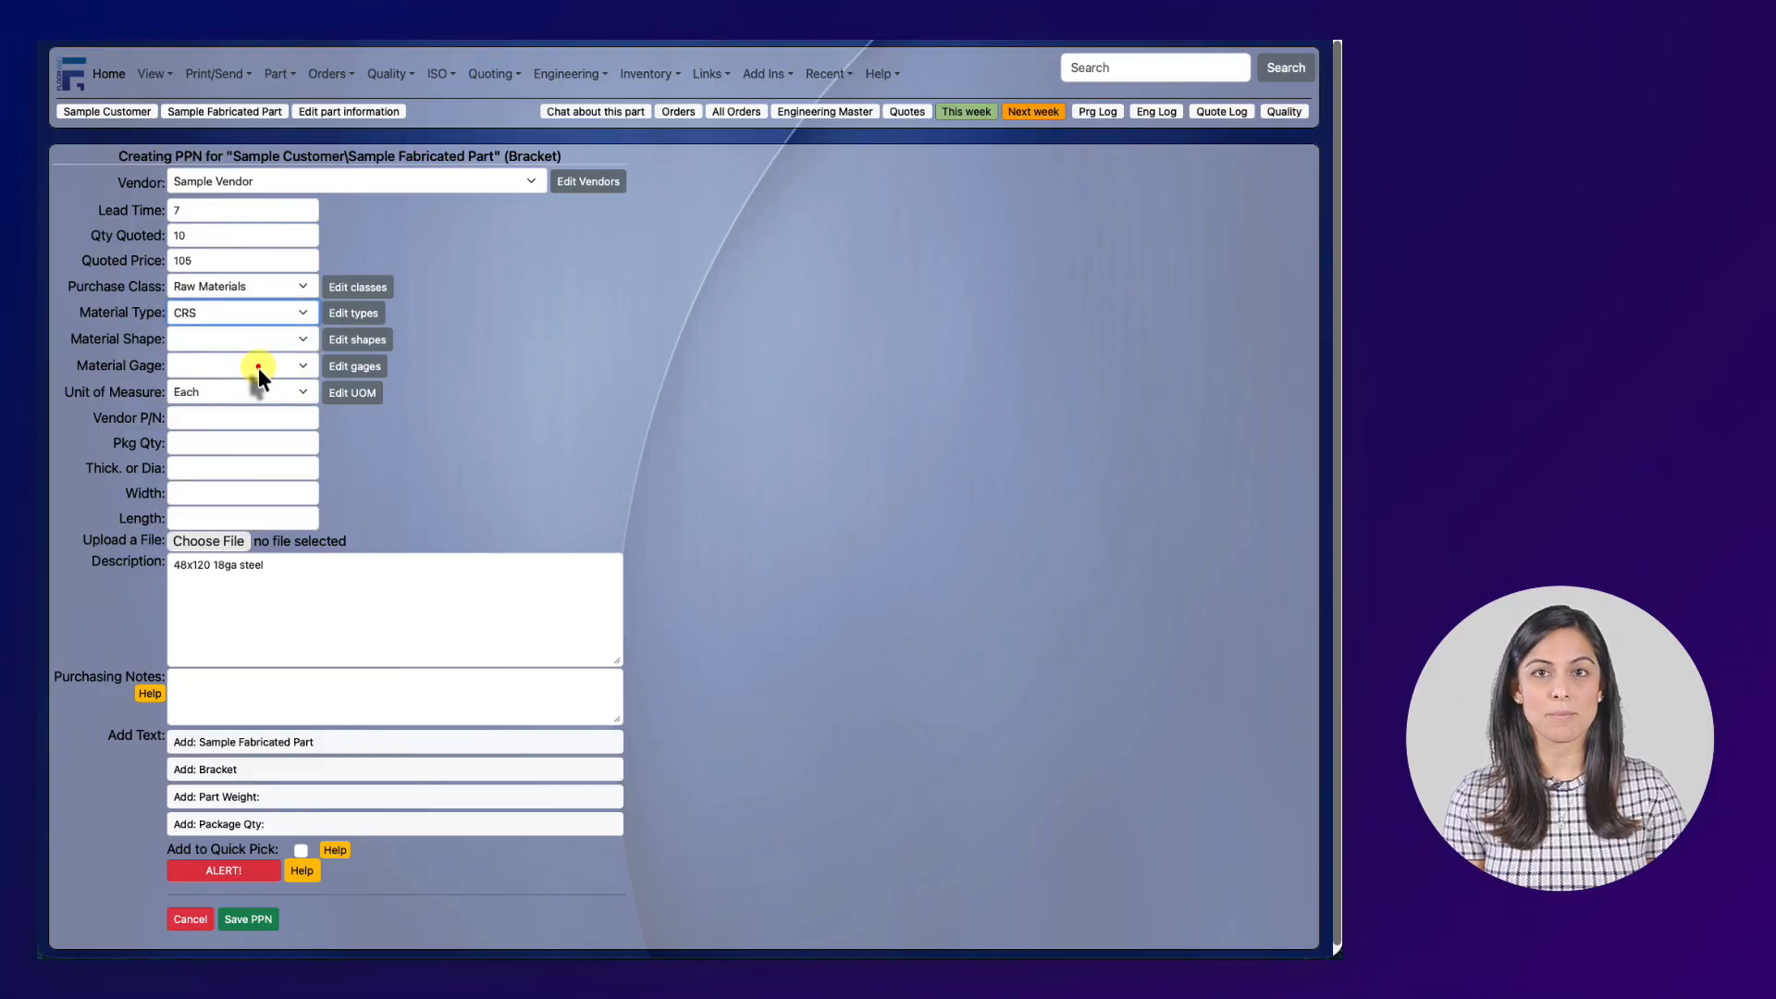
{"action": "left_click", "coordinate": [259, 368]}
{"action": "left_click", "coordinate": [244, 414]}
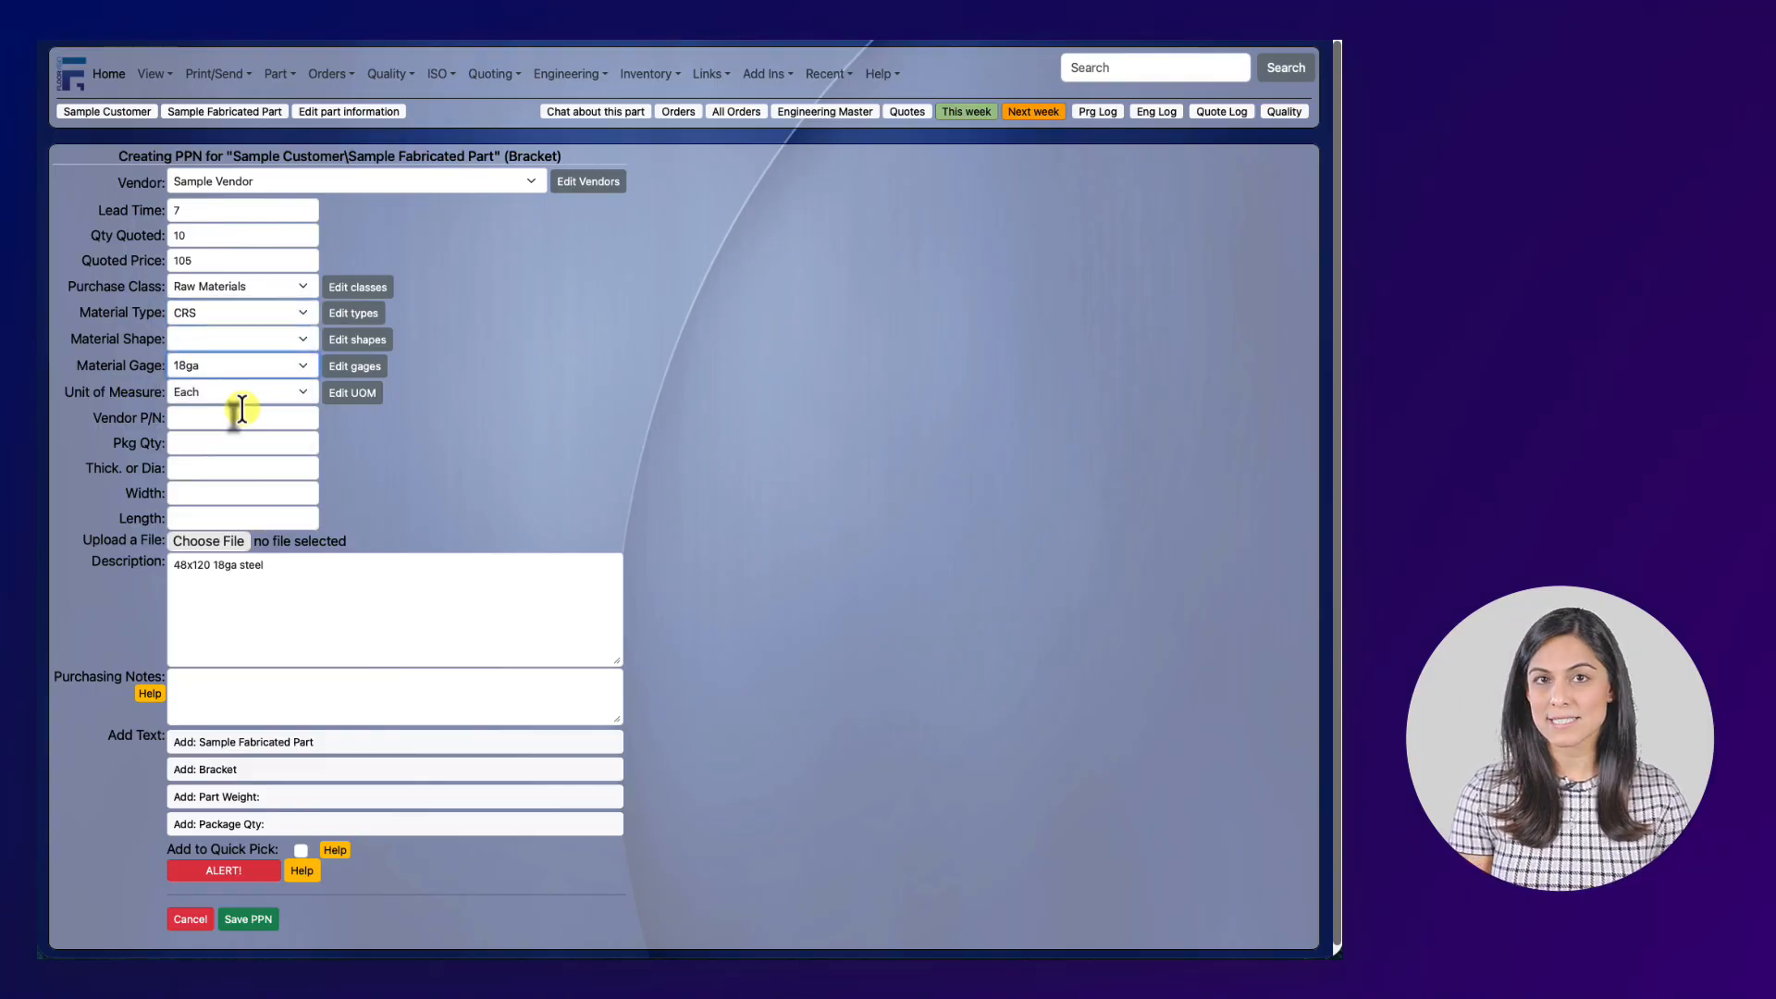
{"action": "left_click", "coordinate": [243, 415]}
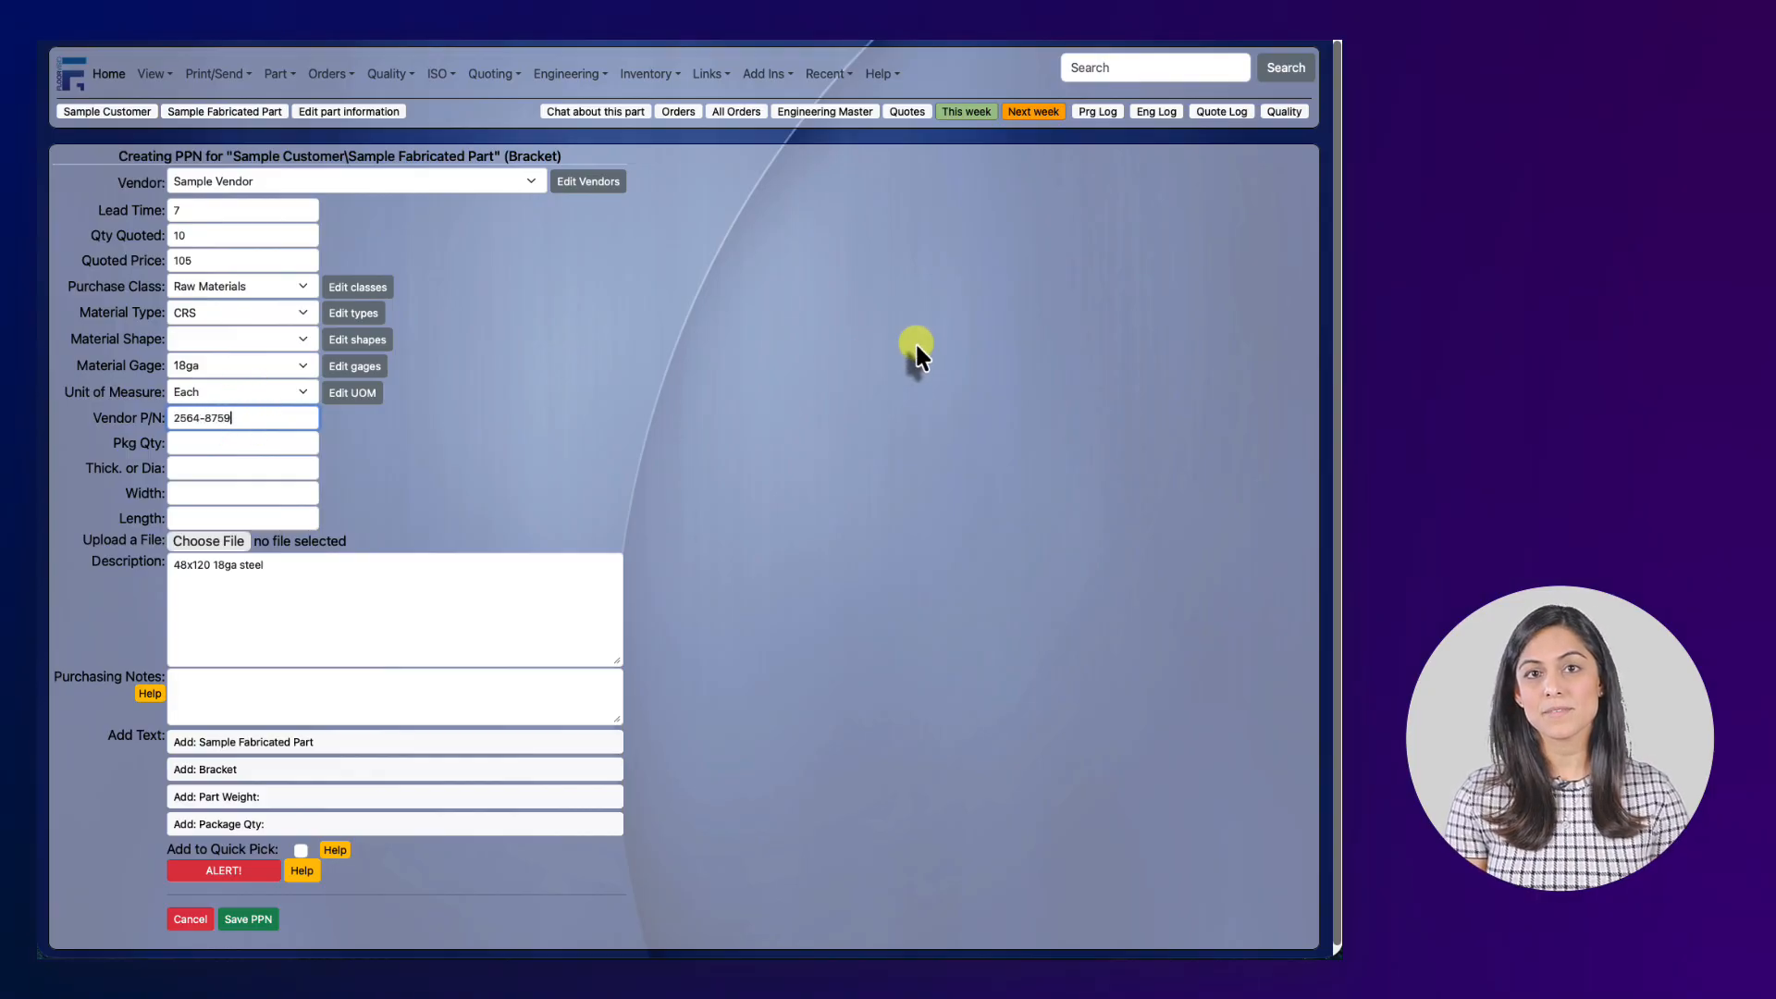
Enter sheet thickness .048, width 48 and length 120.
{"action": "left_click", "coordinate": [265, 465]}
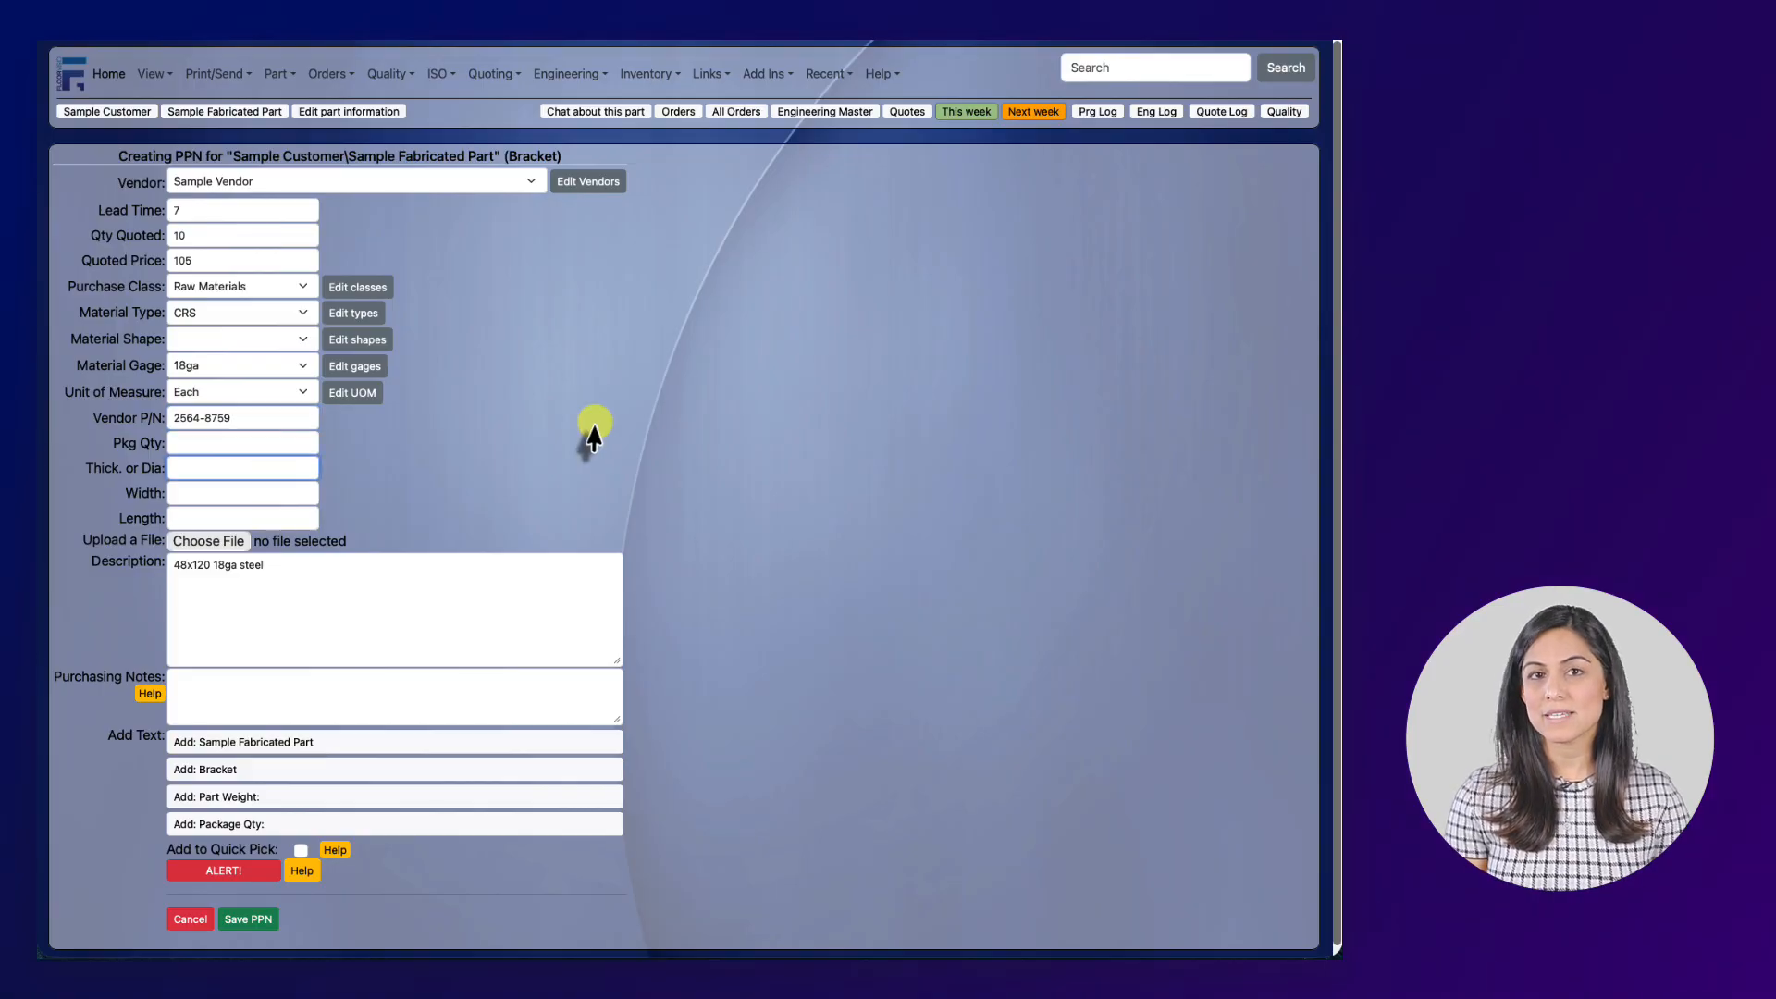
{"action": "type", "text": ".048"}
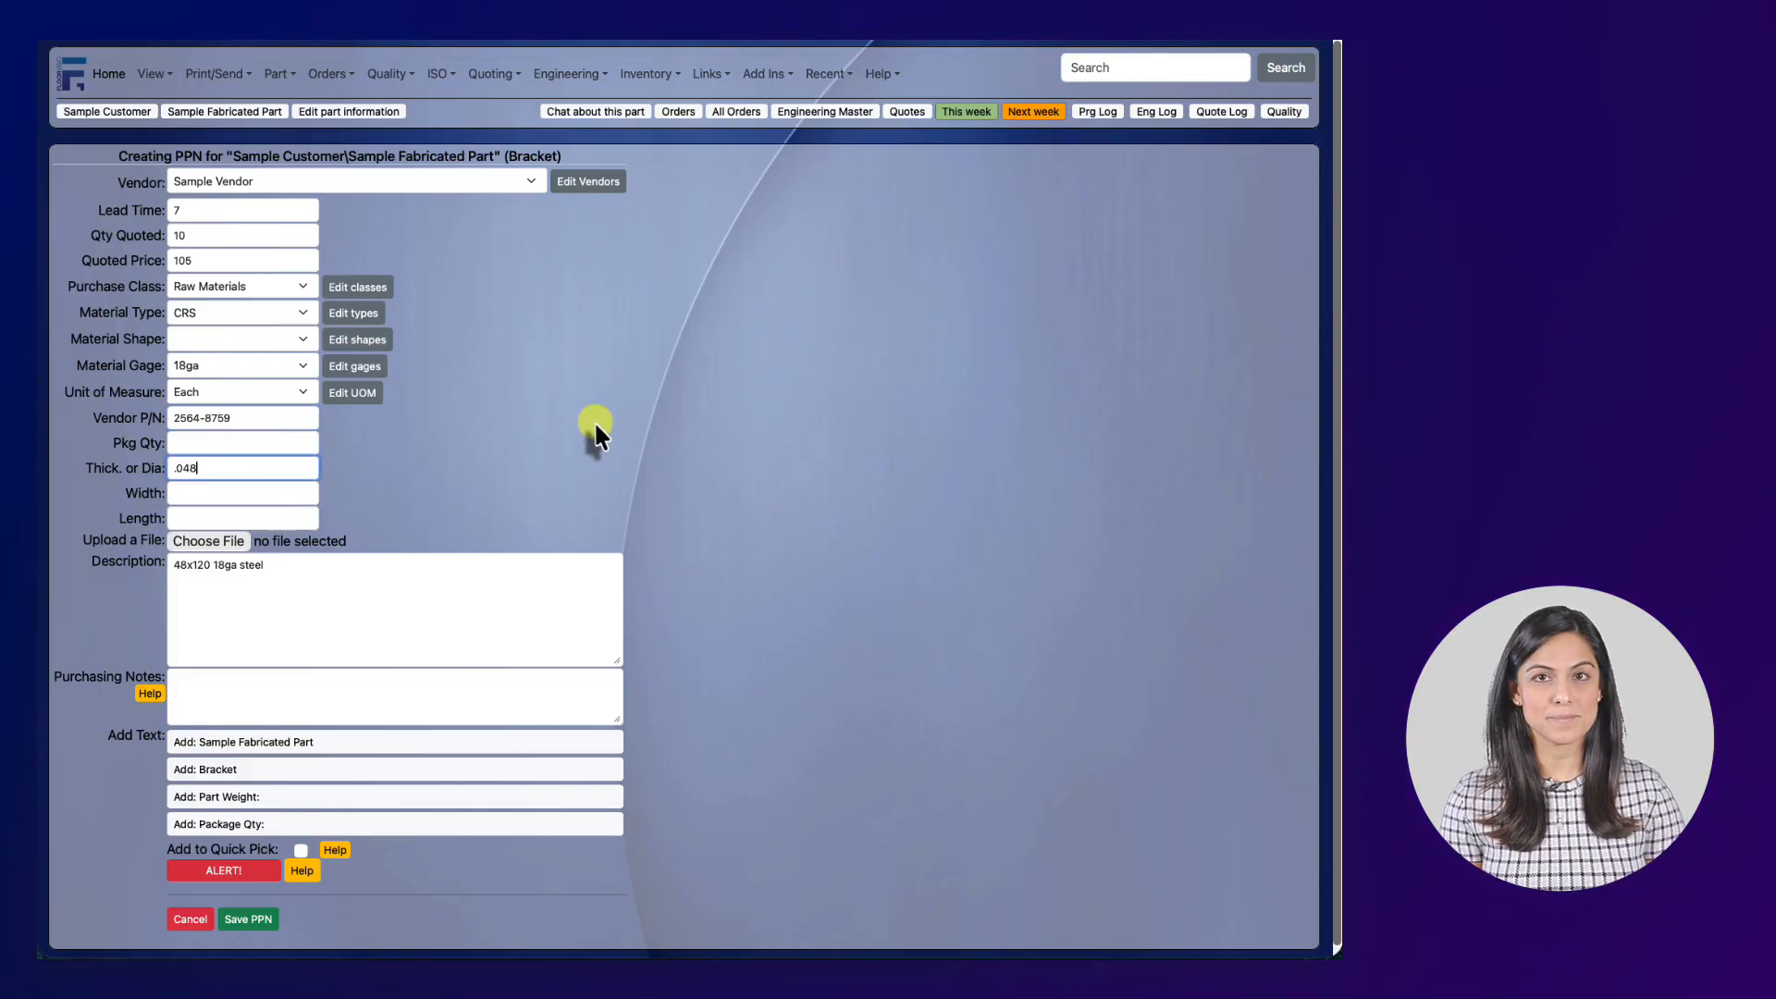
{"action": "key", "text": "Tab"}
{"action": "type", "text": "48"}
{"action": "key", "text": "Tab"}
{"action": "type", "text": "120"}
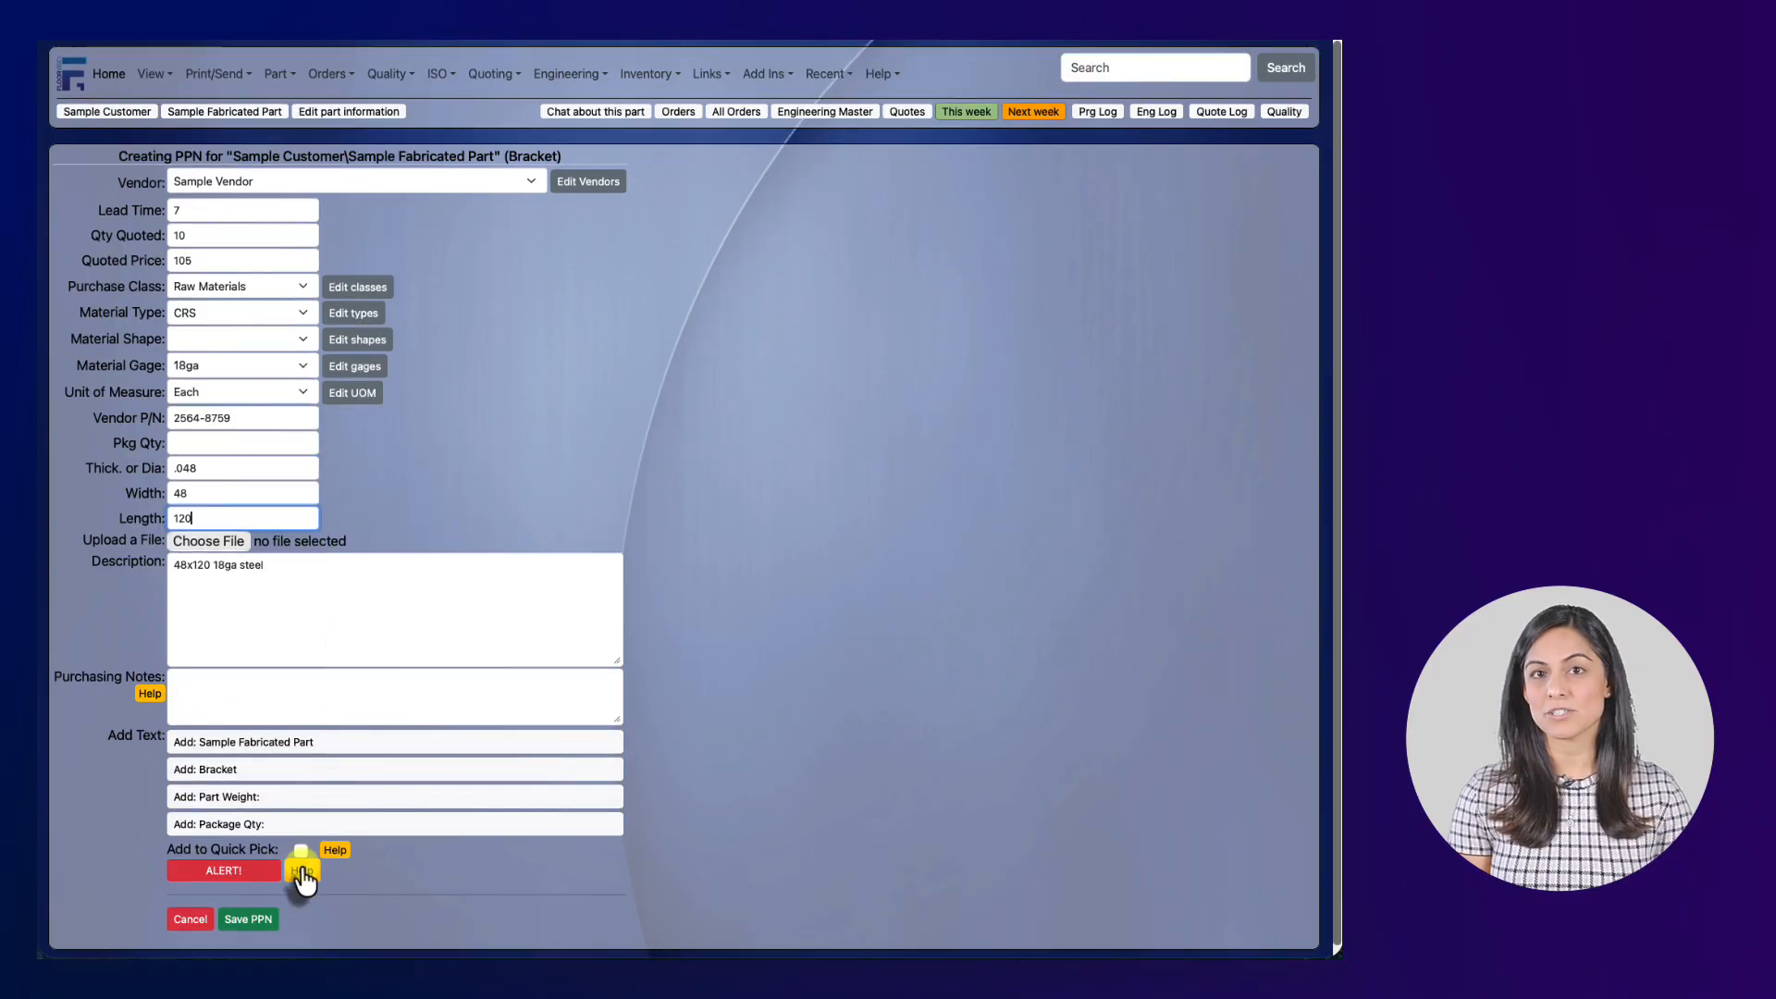
Save the PPN, then select and delete the generated Laser purchase requirement Seq 278.
{"action": "left_click", "coordinate": [254, 919]}
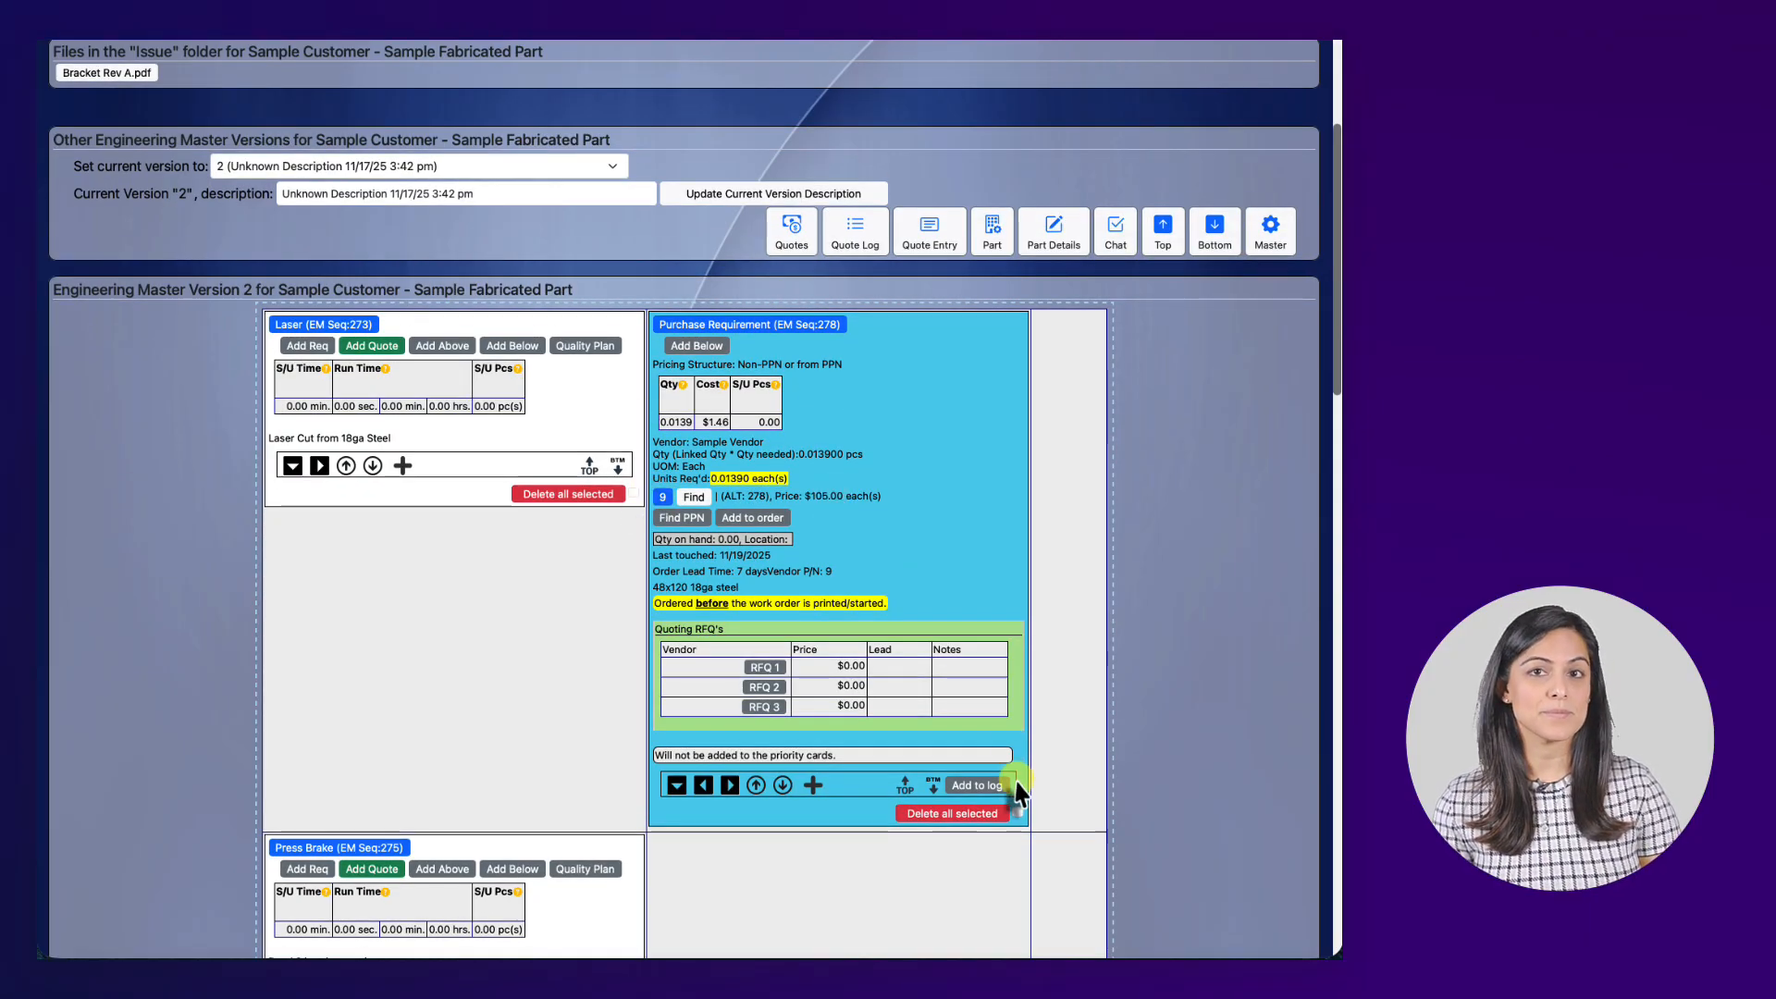
{"action": "scroll", "coordinate": [1019, 803], "scroll_direction": "up", "scroll_amount": 1}
{"action": "left_click", "coordinate": [1018, 822]}
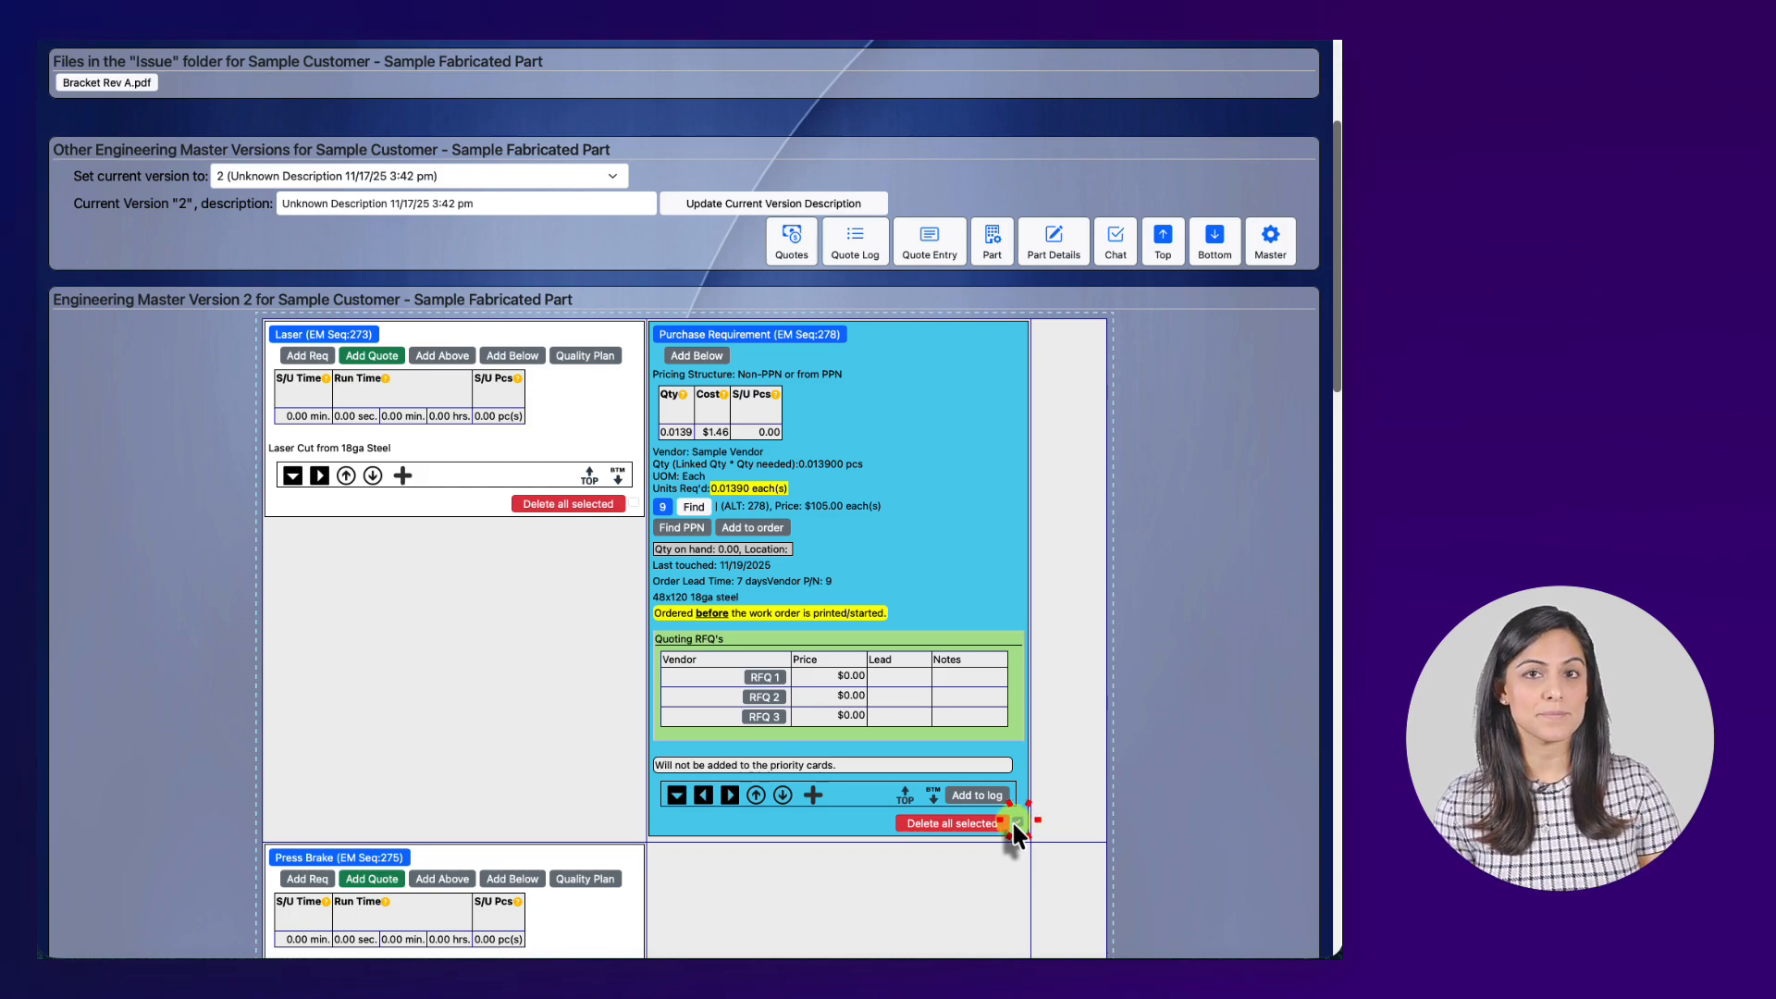
{"action": "left_click", "coordinate": [982, 825]}
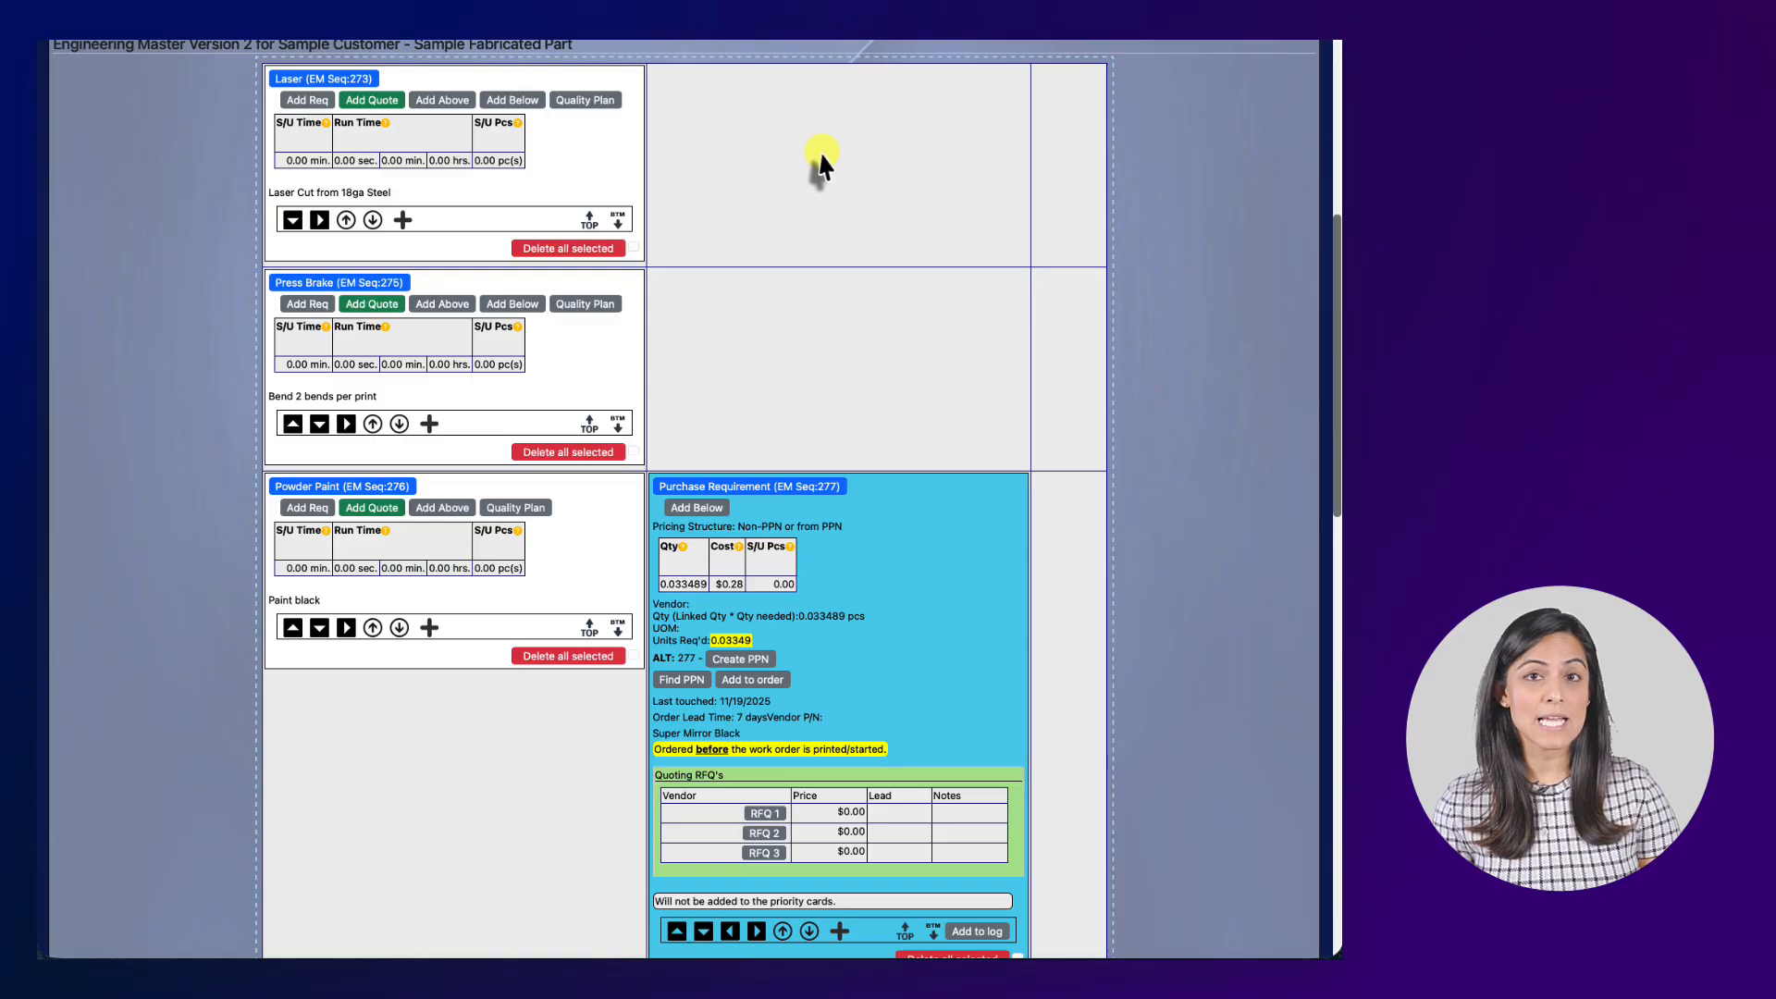
{"action": "scroll", "coordinate": [829, 140], "scroll_direction": "down", "scroll_amount": 1}
{"action": "scroll", "coordinate": [829, 133], "scroll_direction": "up", "scroll_amount": 1}
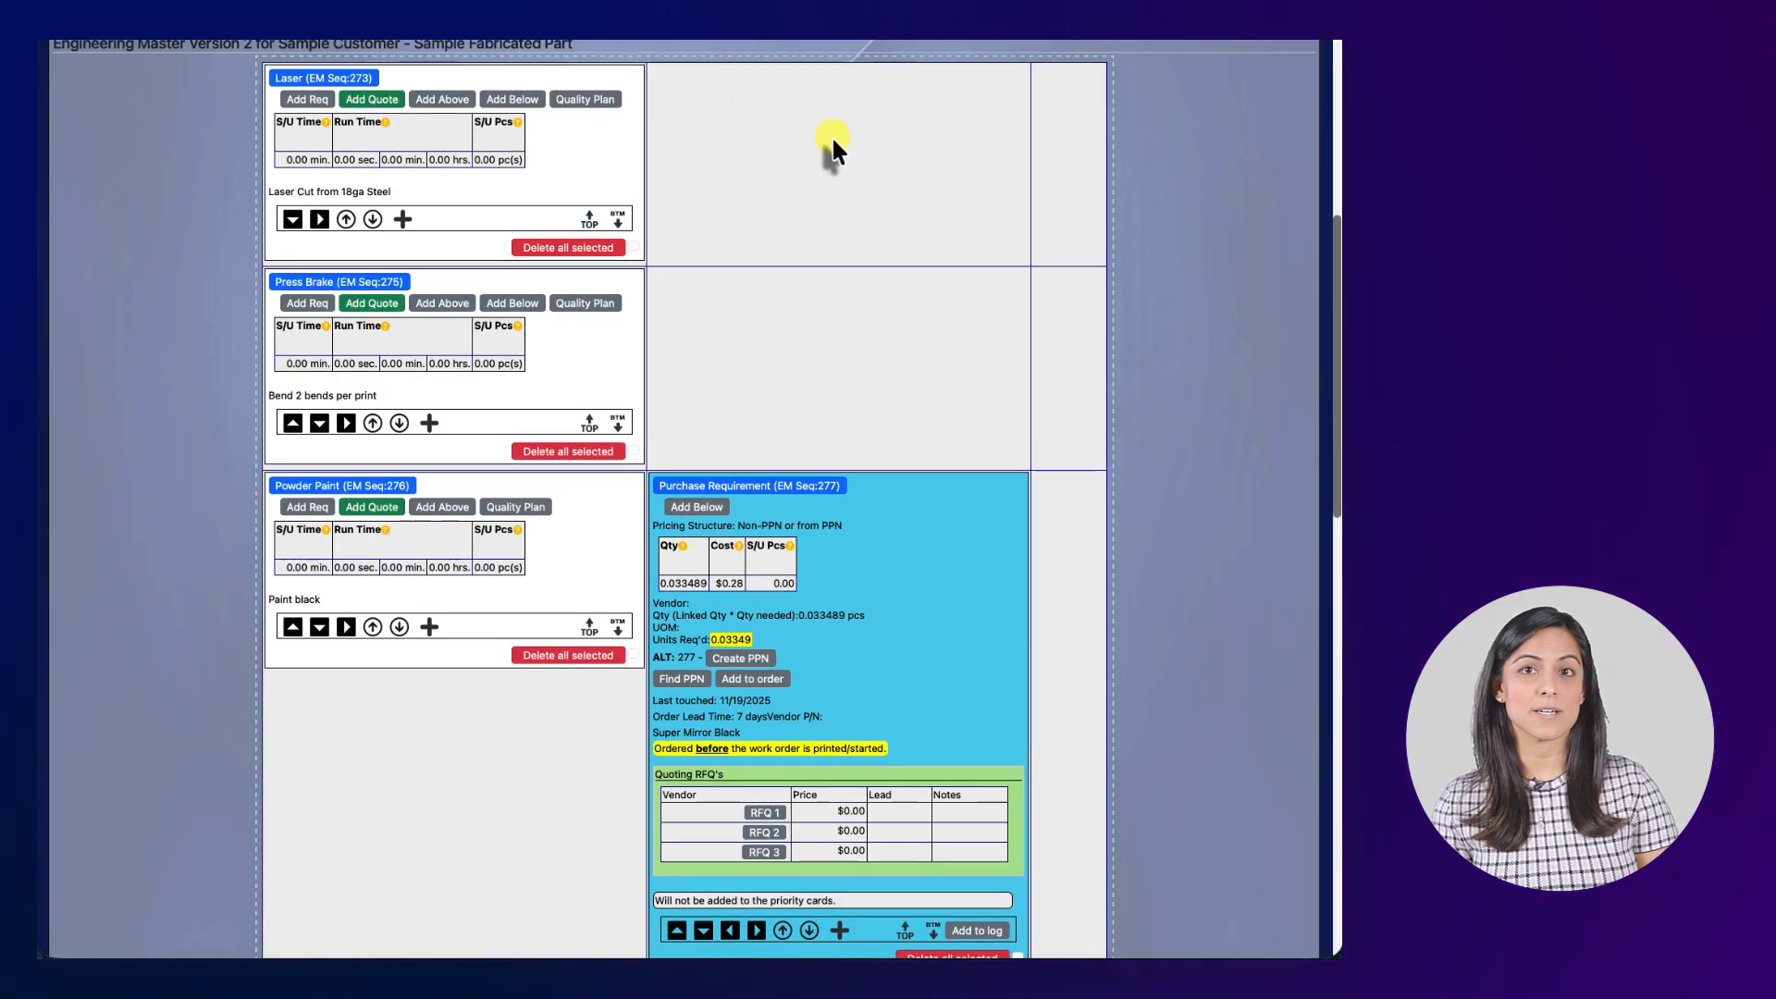
Add a requirement on the Laser step and search purchased parts for 18ga, picking PPN 9.
{"action": "left_click", "coordinate": [307, 102]}
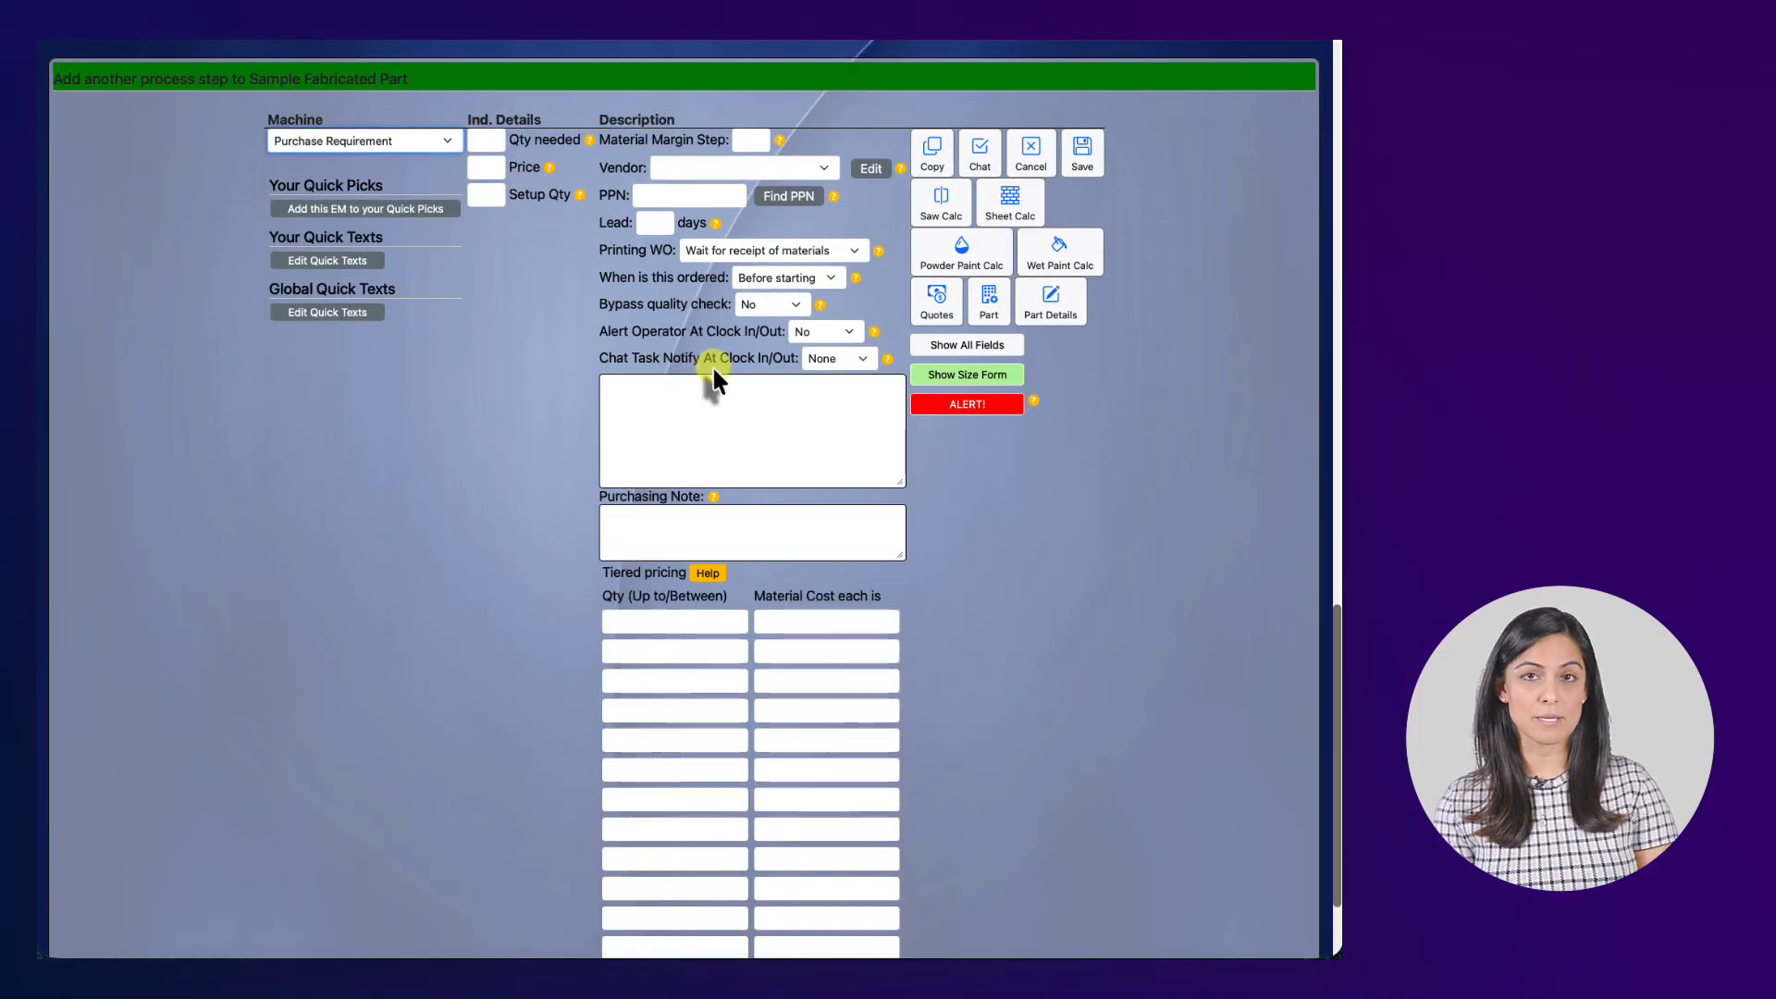
{"action": "left_click", "coordinate": [788, 195]}
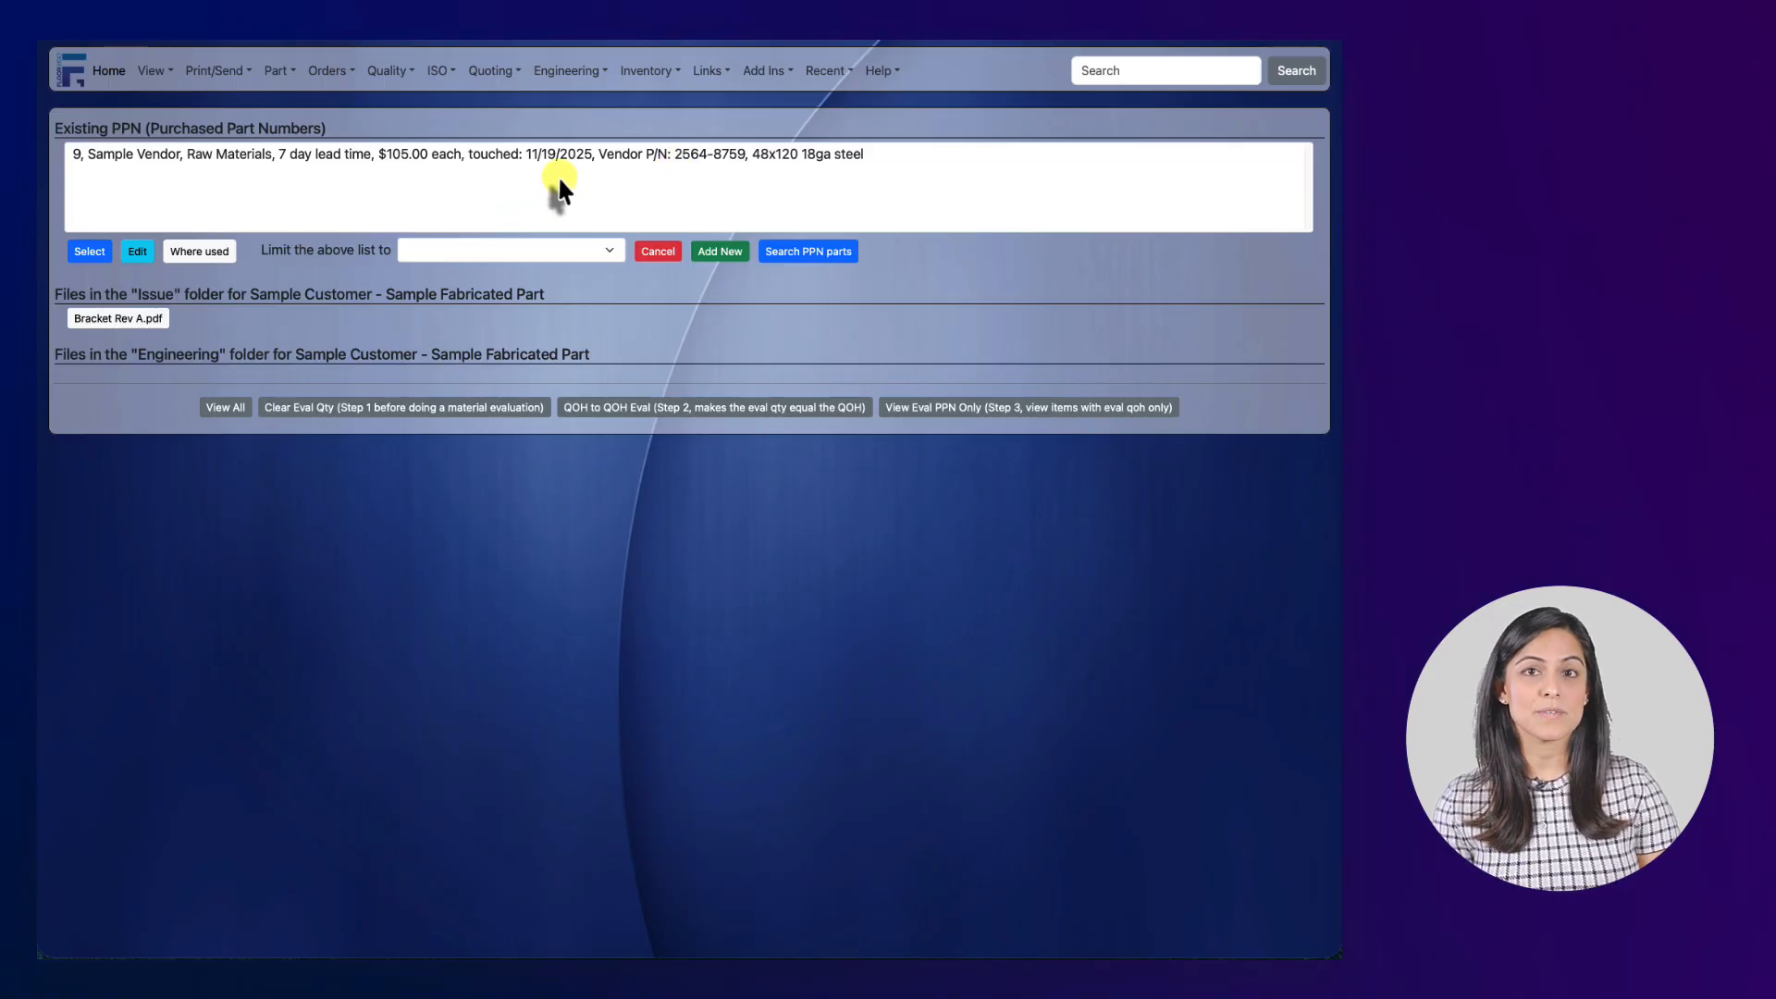
{"action": "left_click", "coordinate": [832, 251]}
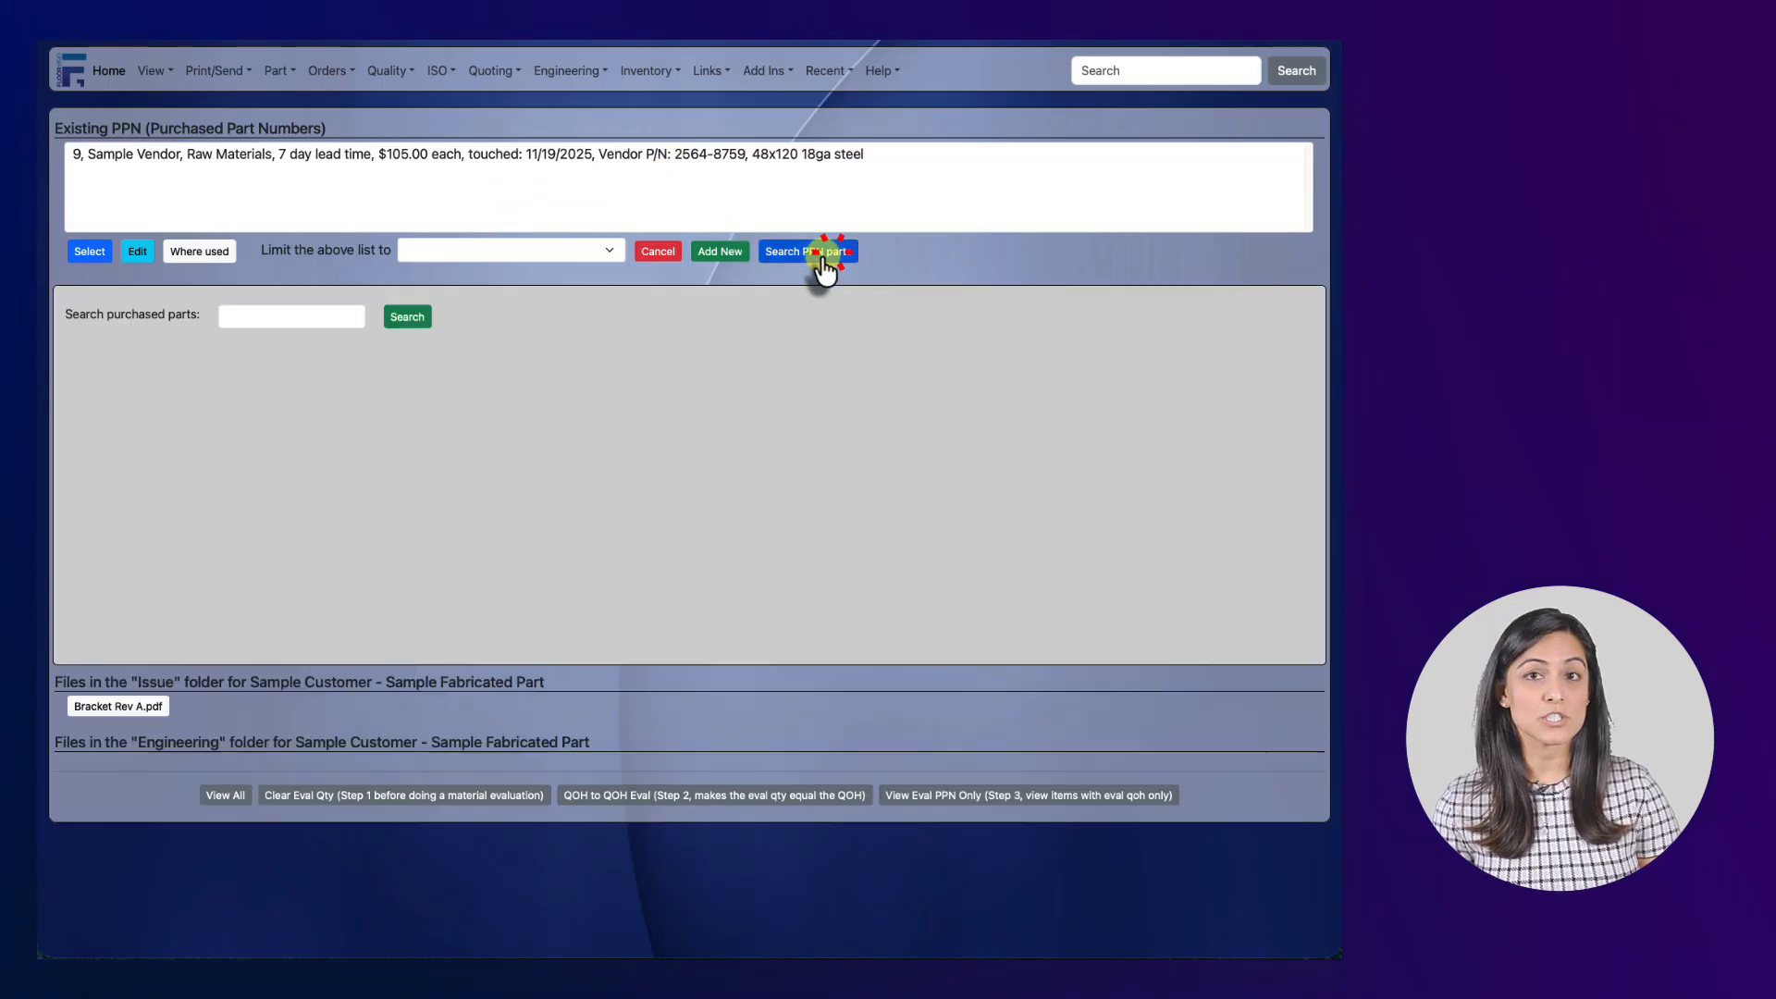
{"action": "left_click", "coordinate": [279, 319]}
{"action": "type", "text": "1"}
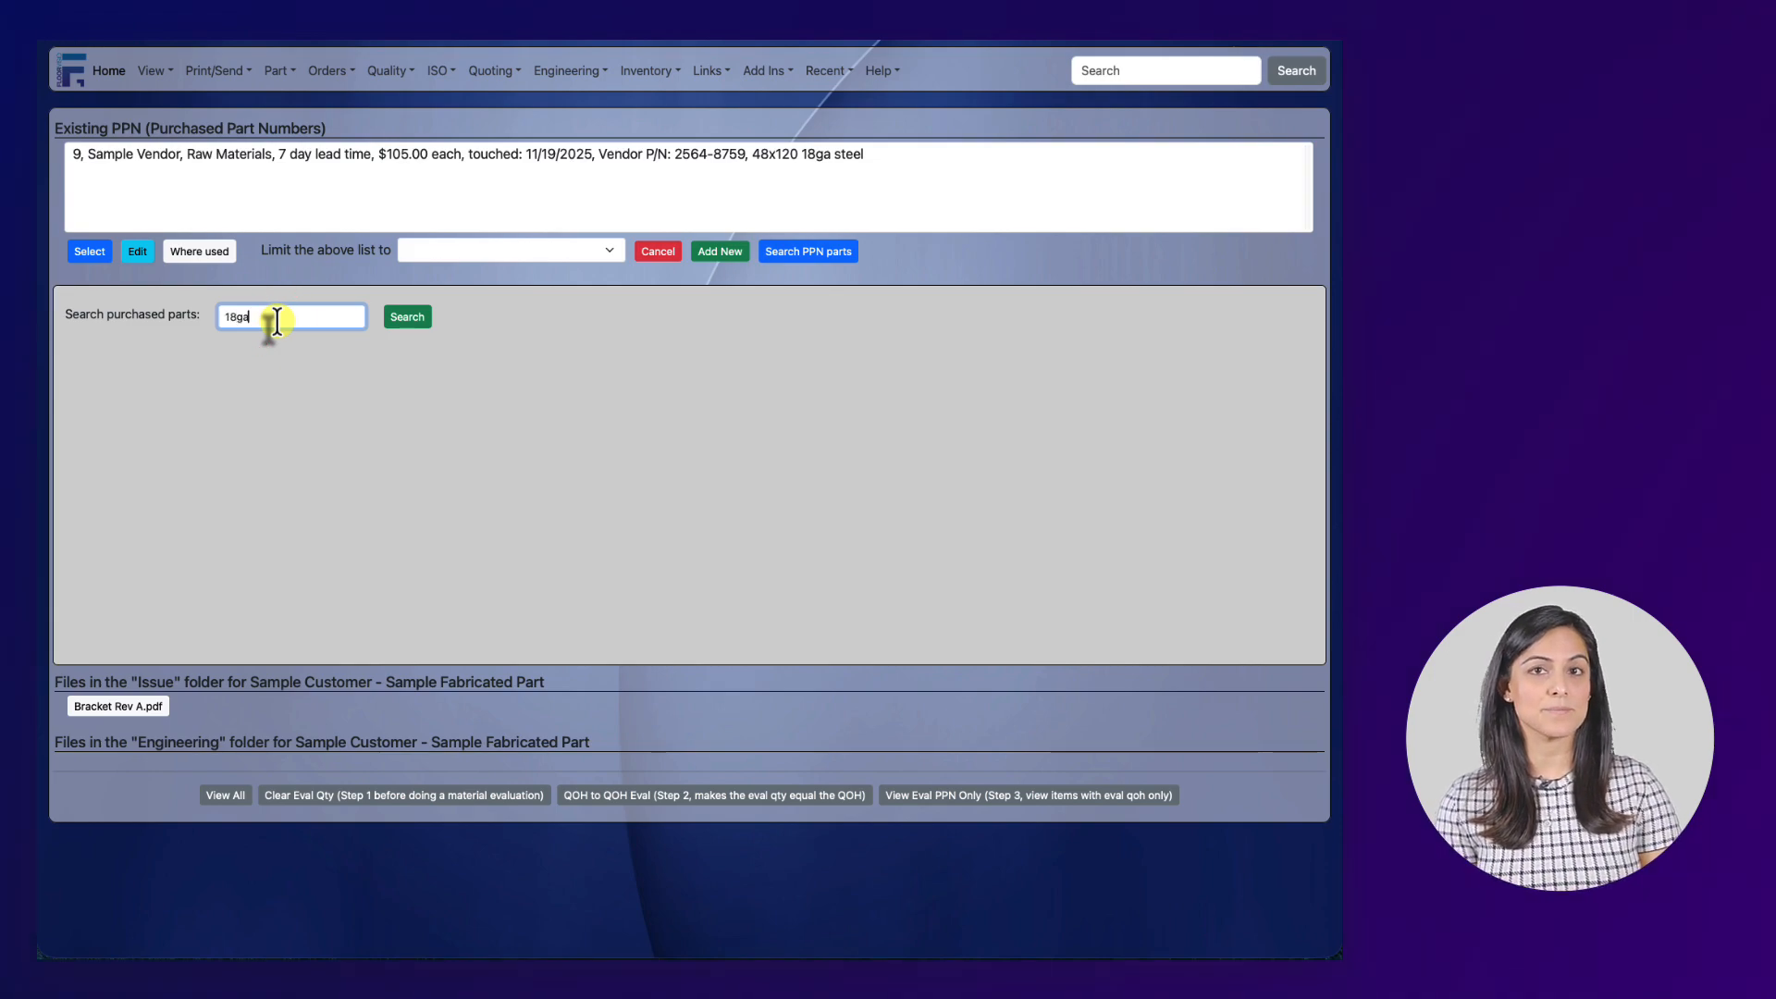
{"action": "type", "text": "8ga"}
{"action": "key", "text": "Return"}
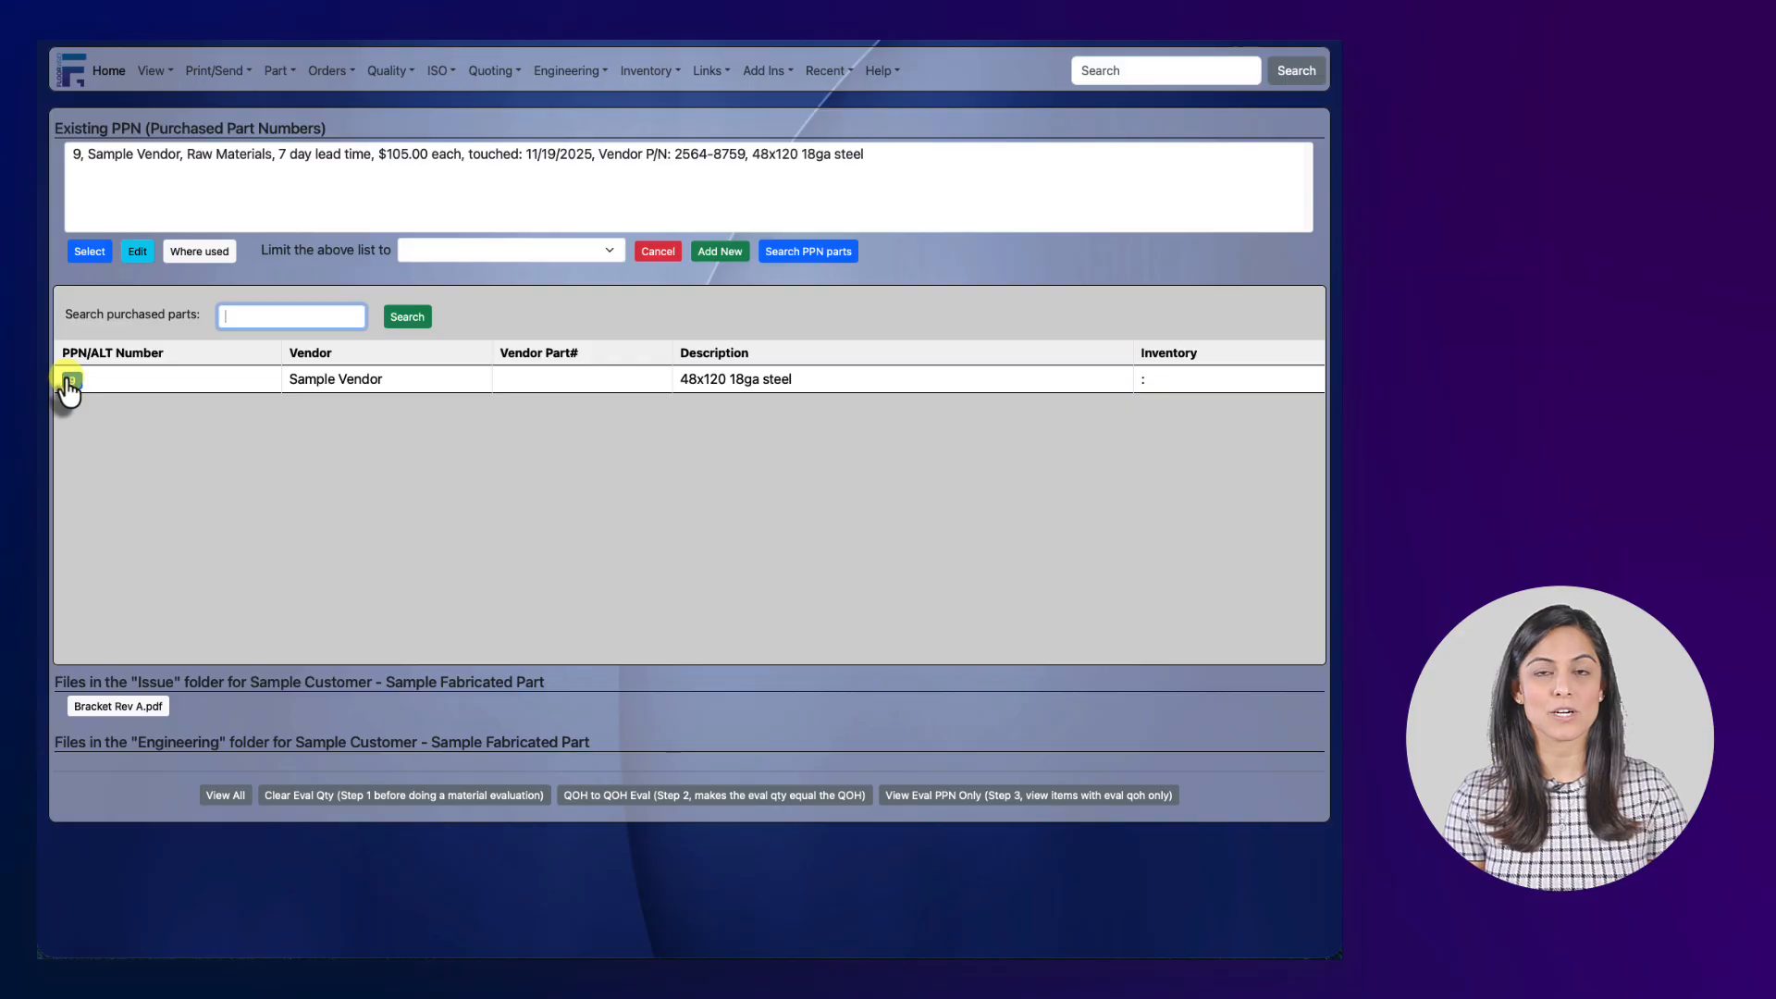
{"action": "left_click", "coordinate": [213, 154]}
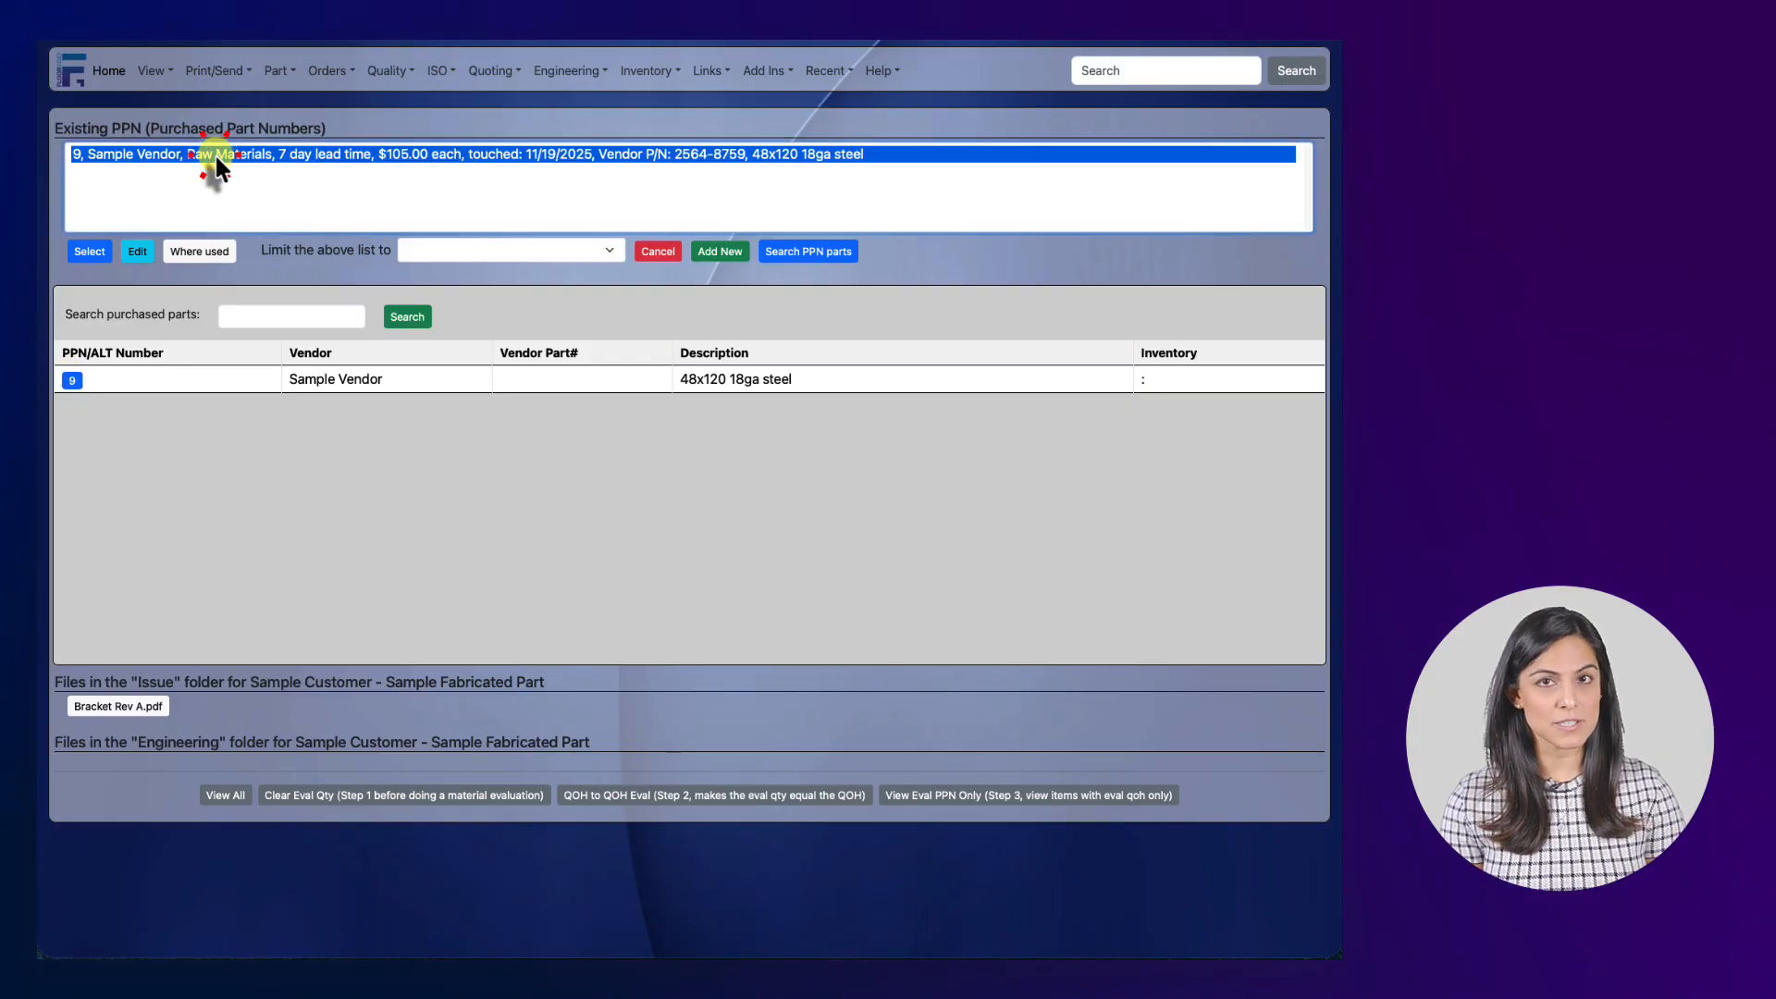
Apply PPN 9 to the new laser requirement and open the Sheet Calc calculator.
{"action": "left_click", "coordinate": [89, 251]}
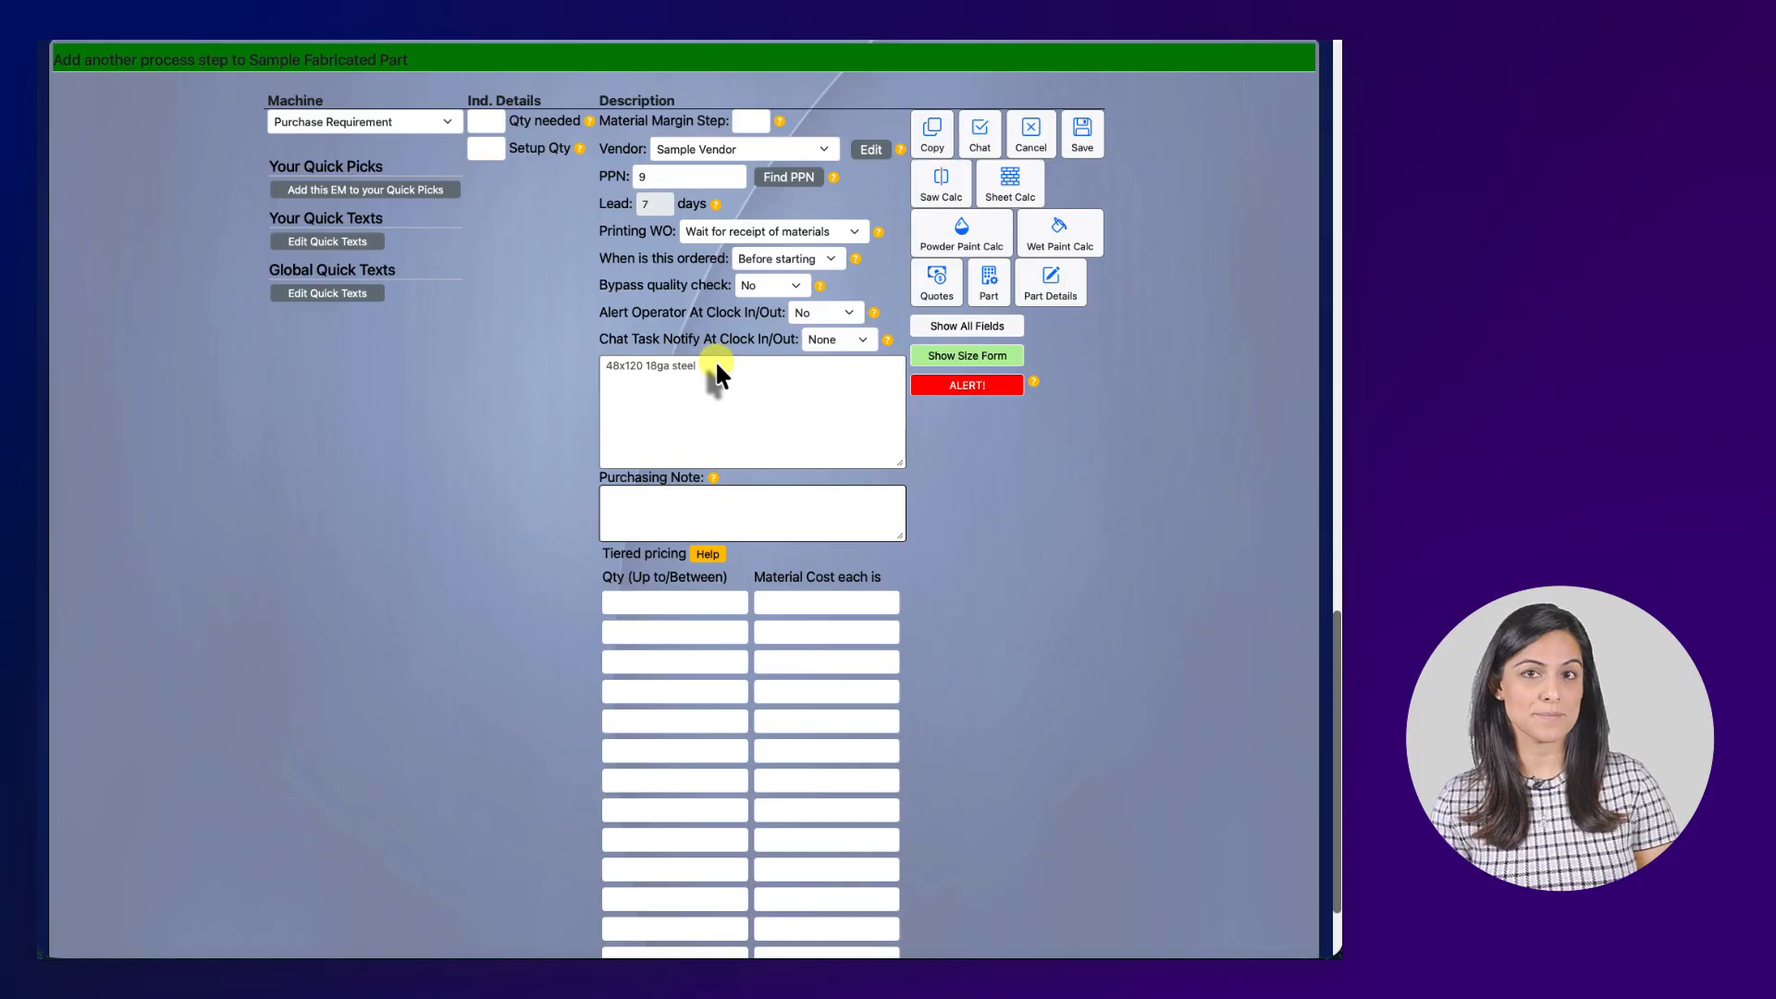
{"action": "left_click", "coordinate": [990, 199]}
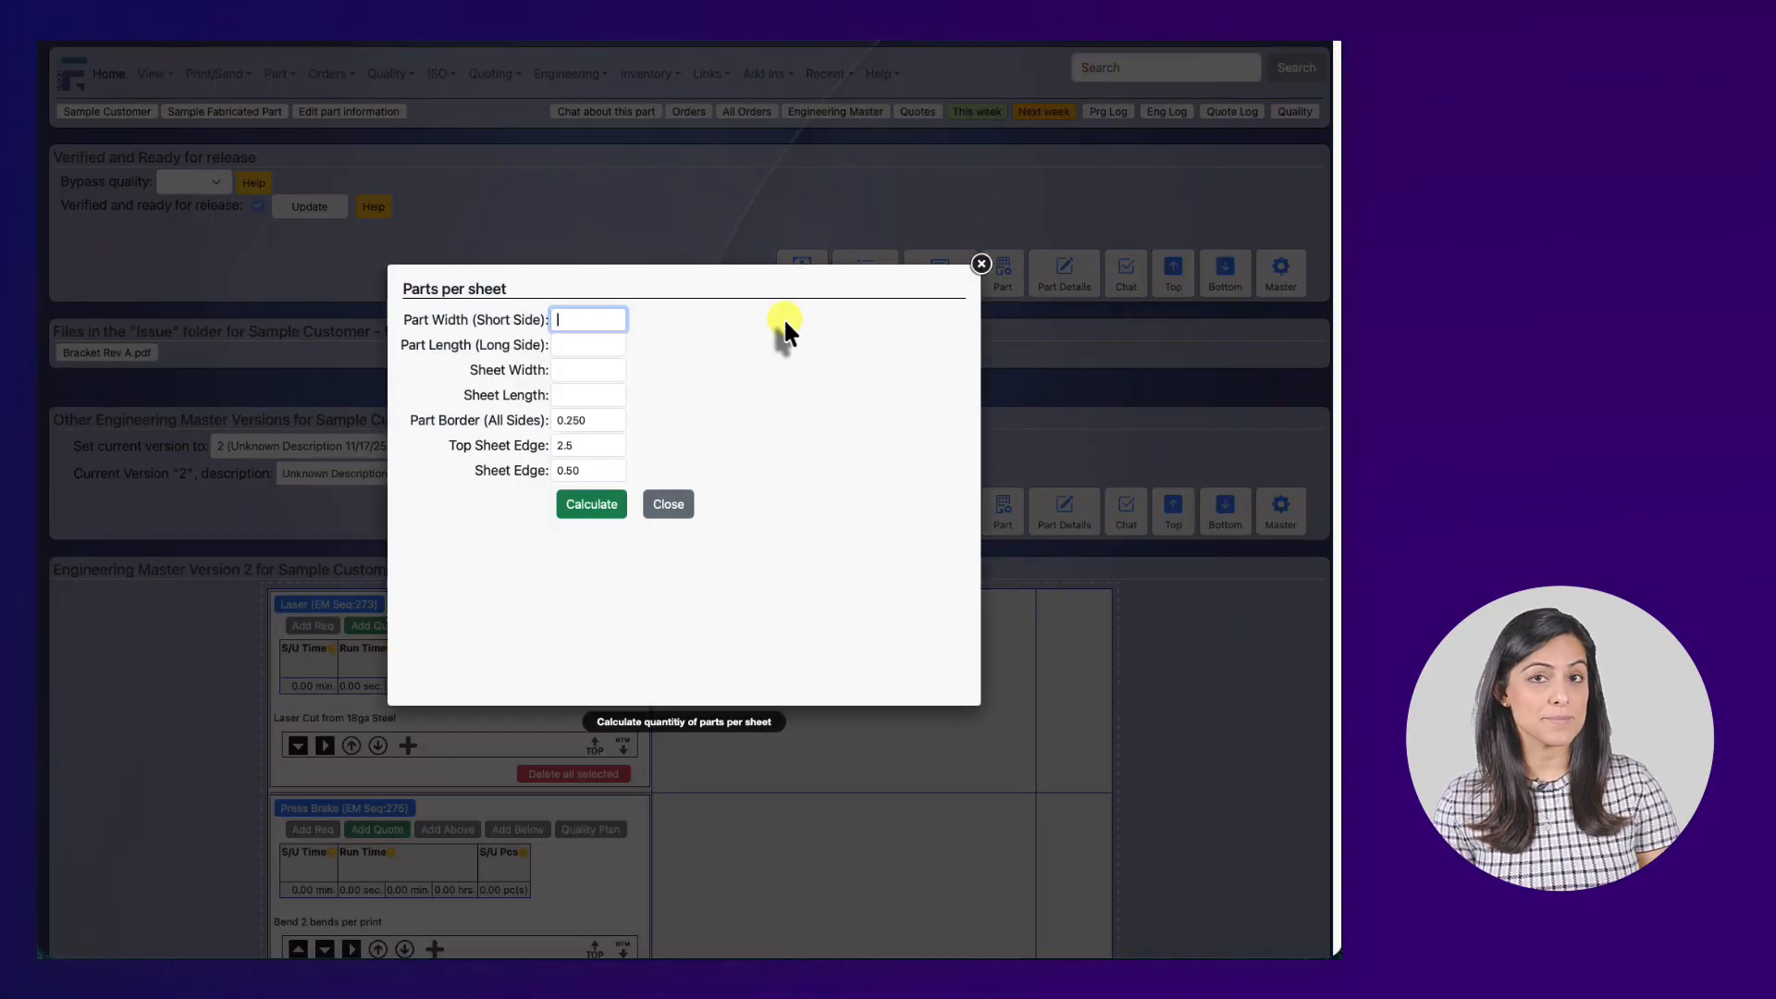
Calculate parts per sheet for a 4.4 x 13.7 part on a 48 x 120 sheet.
{"action": "type", "text": "4"}
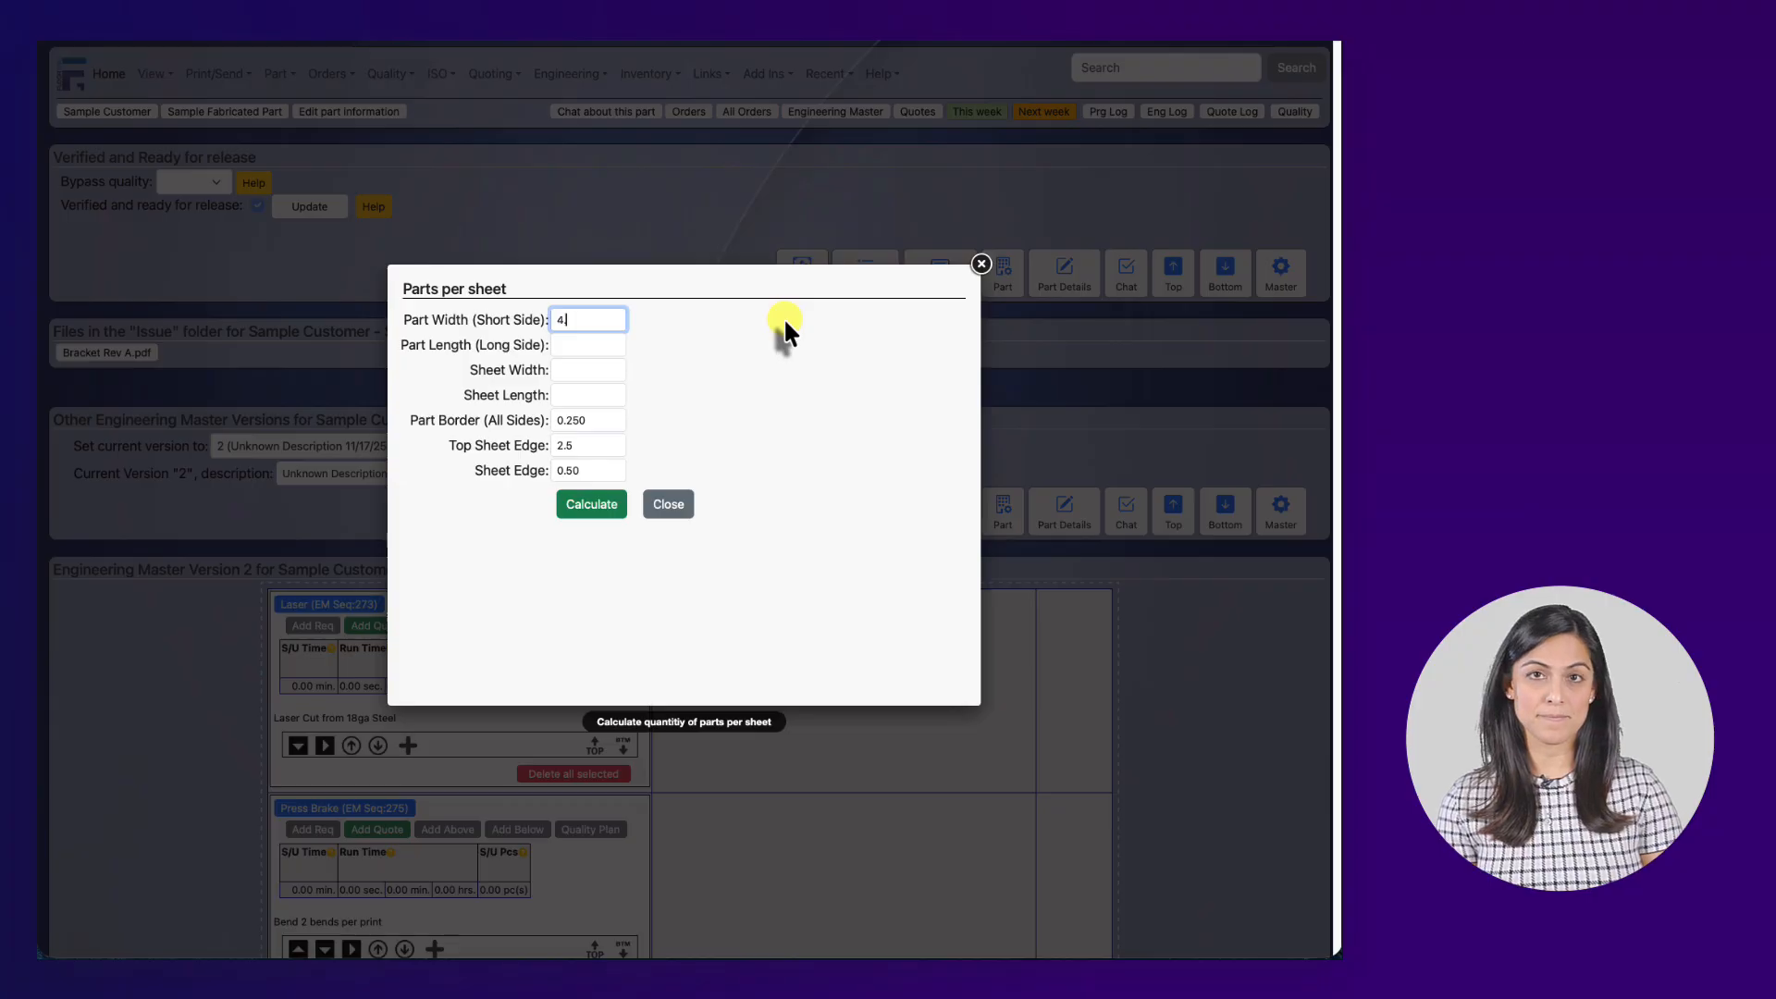
{"action": "type", "text": ".4"}
{"action": "key", "text": "Tab"}
{"action": "type", "text": "13.7"}
{"action": "key", "text": "Tab"}
{"action": "type", "text": "48"}
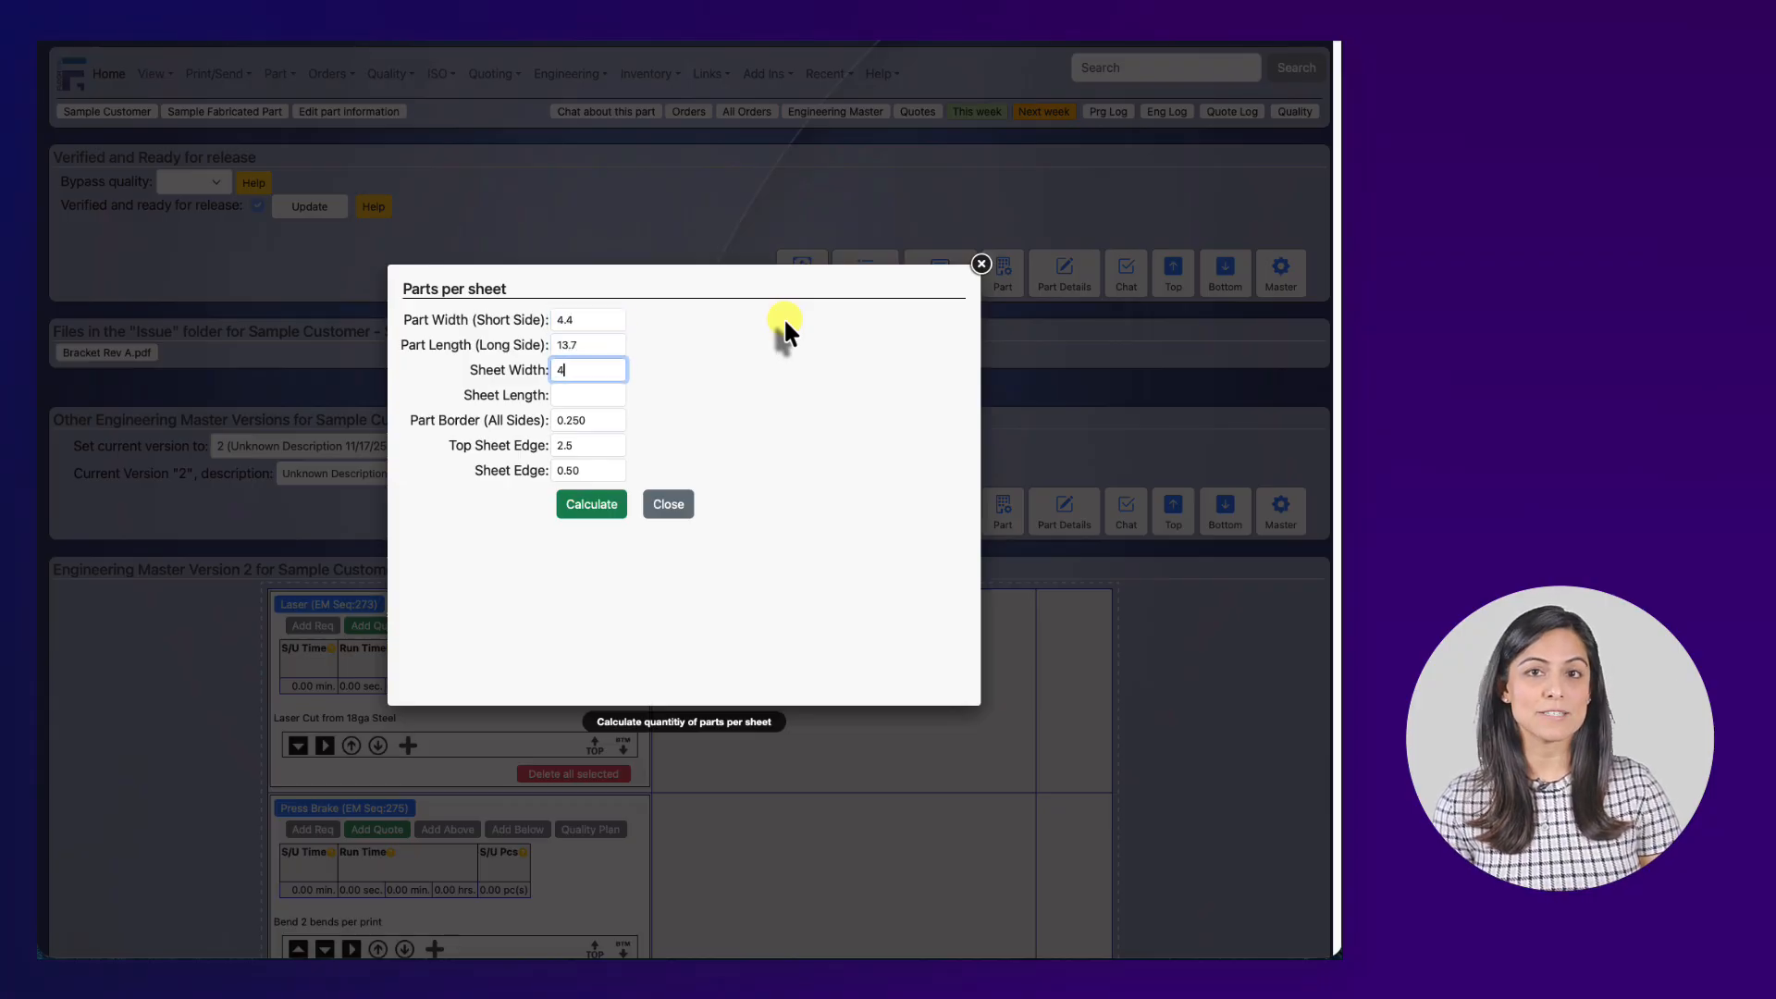
{"action": "key", "text": "Tab"}
{"action": "type", "text": "1"}
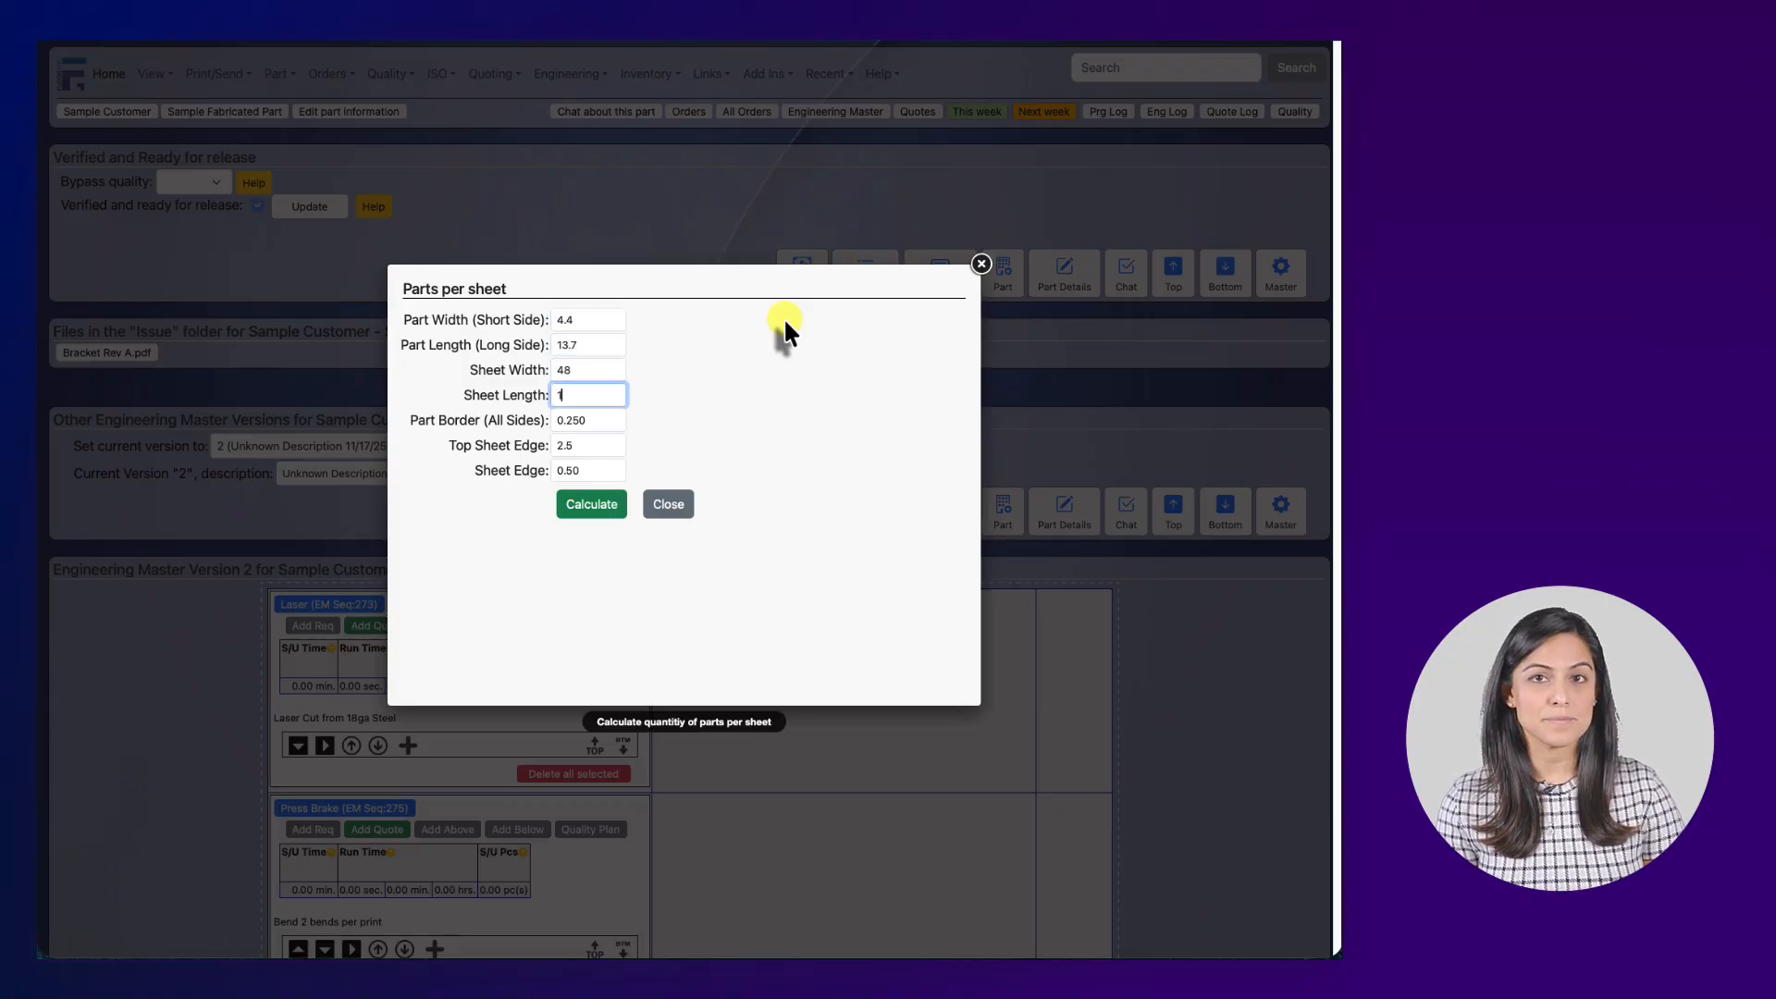
{"action": "type", "text": "20"}
{"action": "key", "text": "Return"}
Apply the calculated 0.0139 quantity and save the purchase requirement.
{"action": "scroll", "coordinate": [581, 592], "scroll_direction": "up", "scroll_amount": 1}
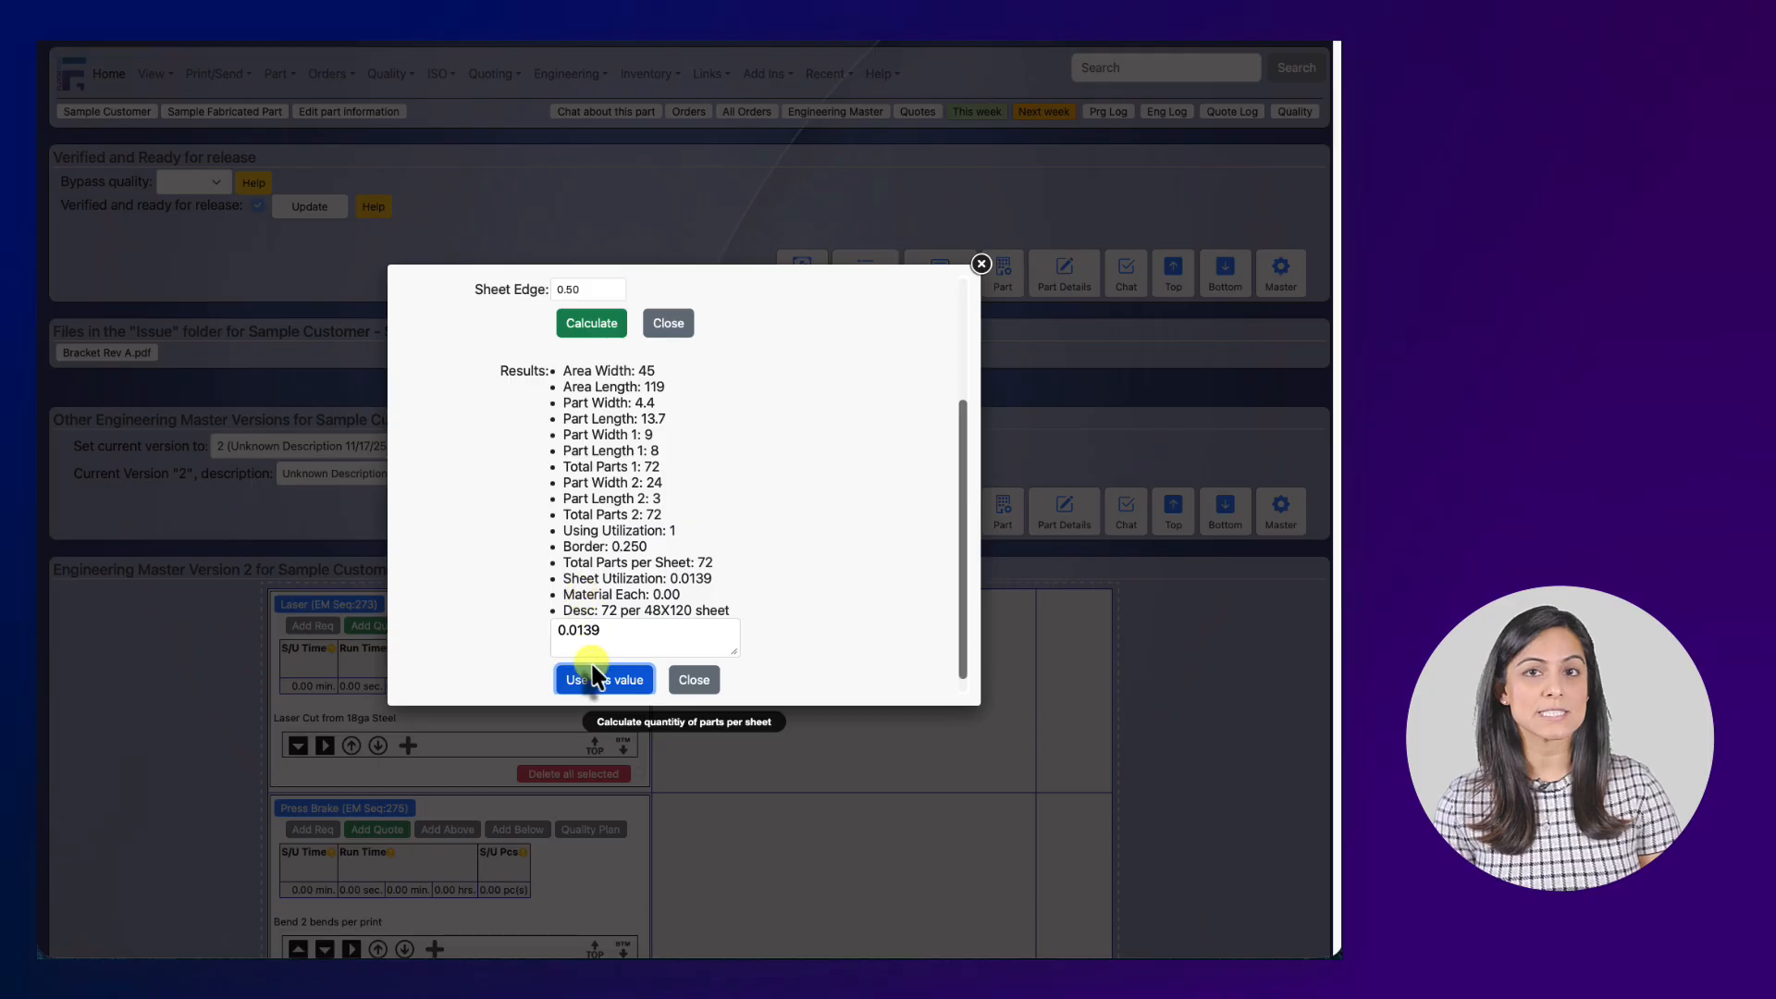
{"action": "left_click", "coordinate": [603, 680]}
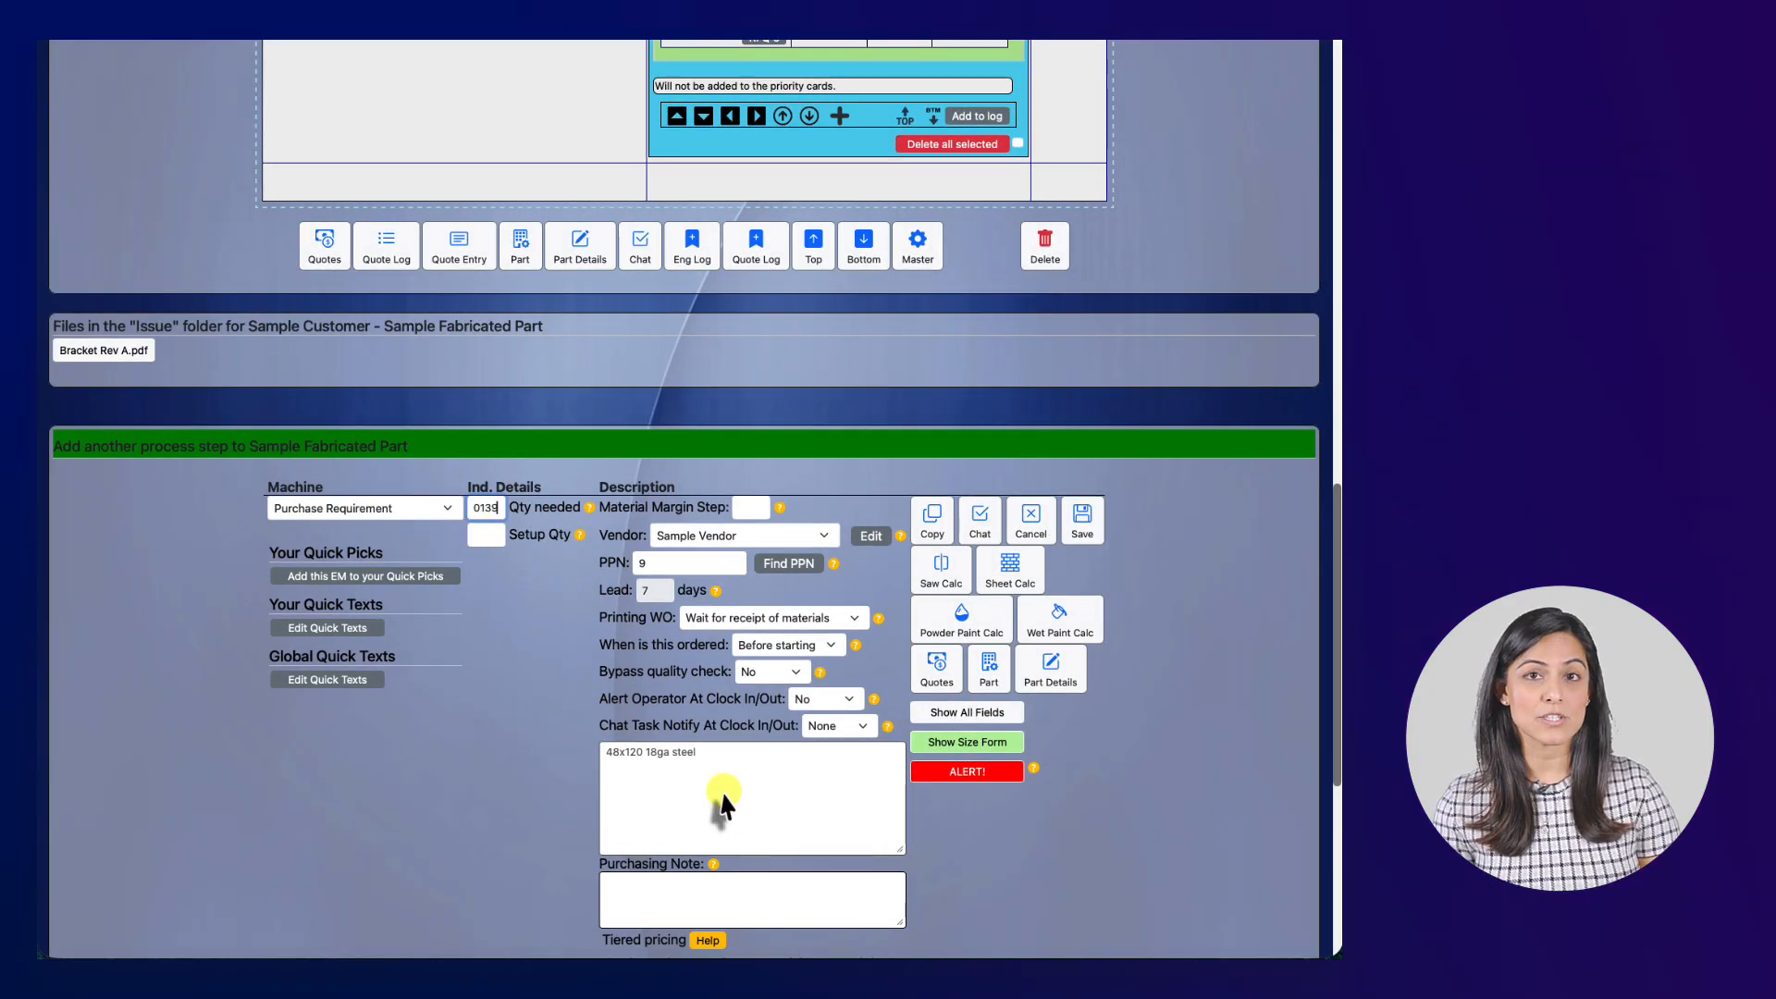
{"action": "left_click", "coordinate": [1078, 518]}
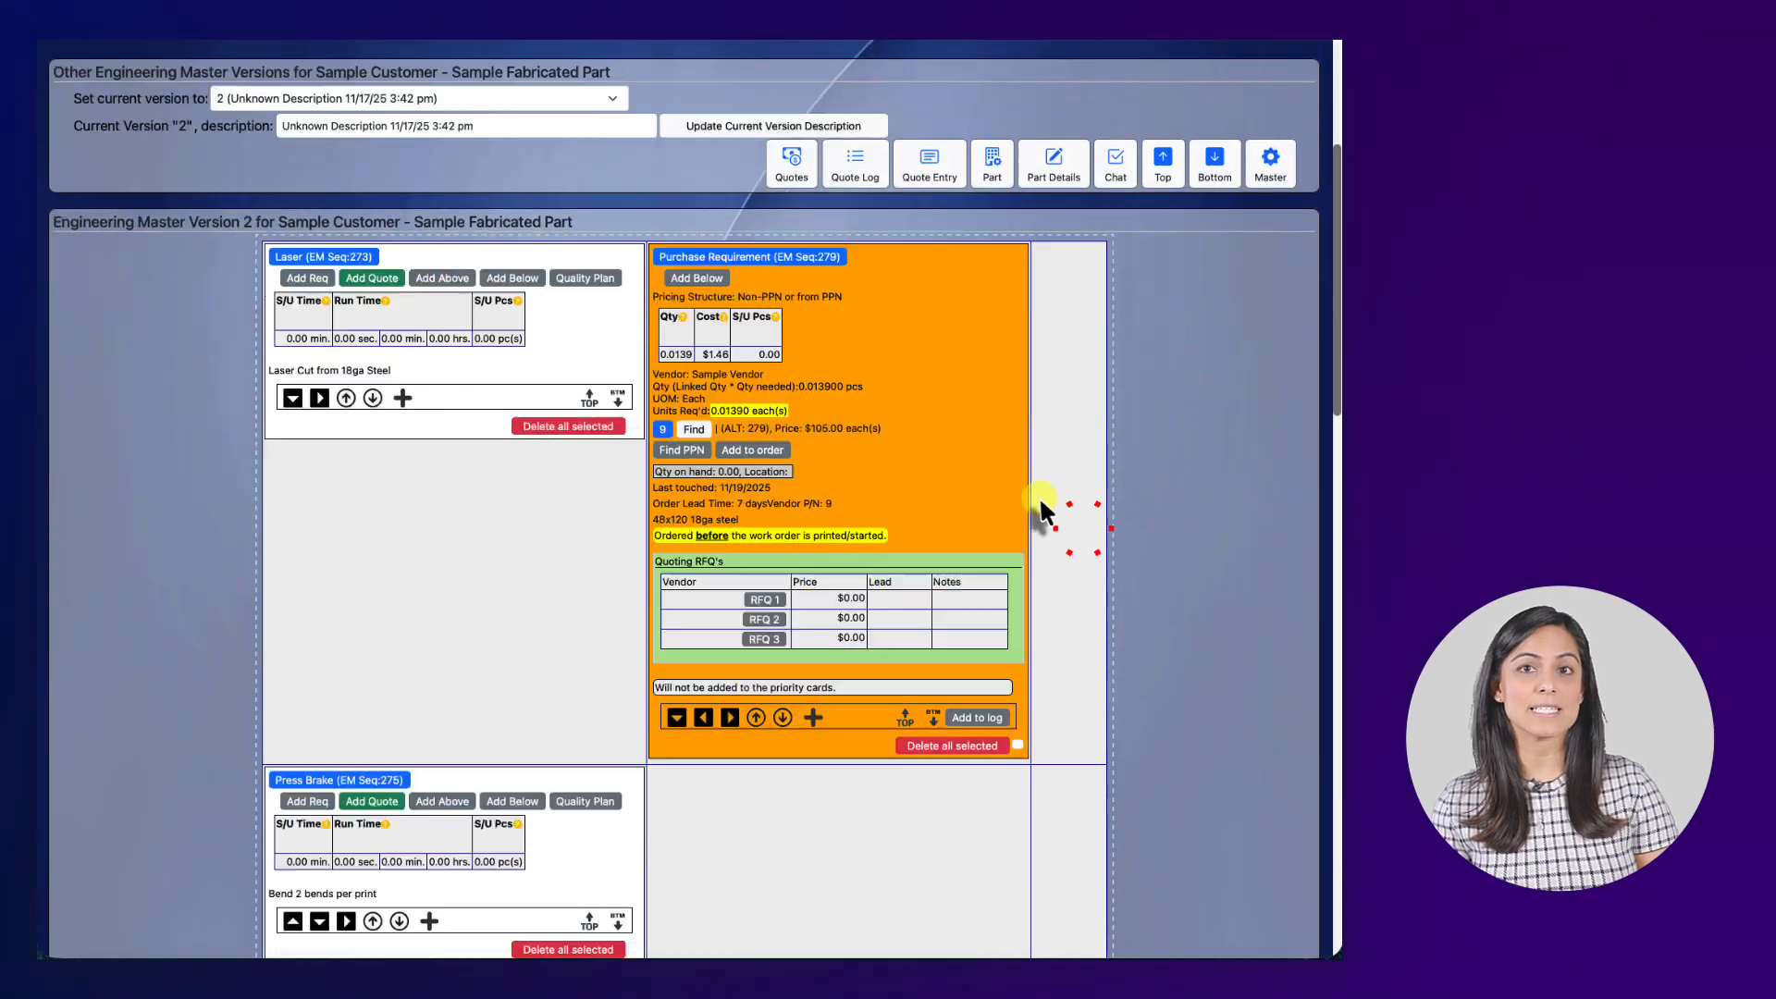